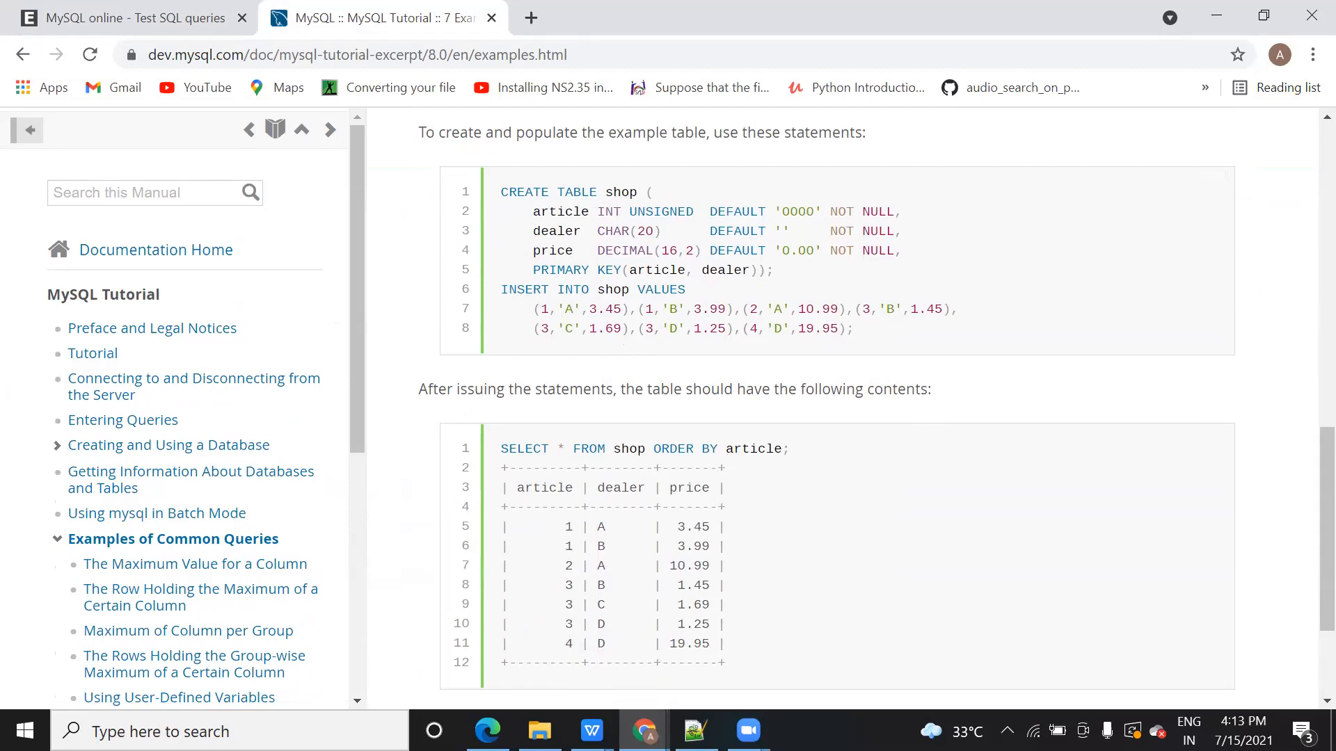
# Step: Search Windows for 'paint' and launch the Paint app
pyautogui.press('super')
pyautogui.write('paint')
pyautogui.click(168, 172)
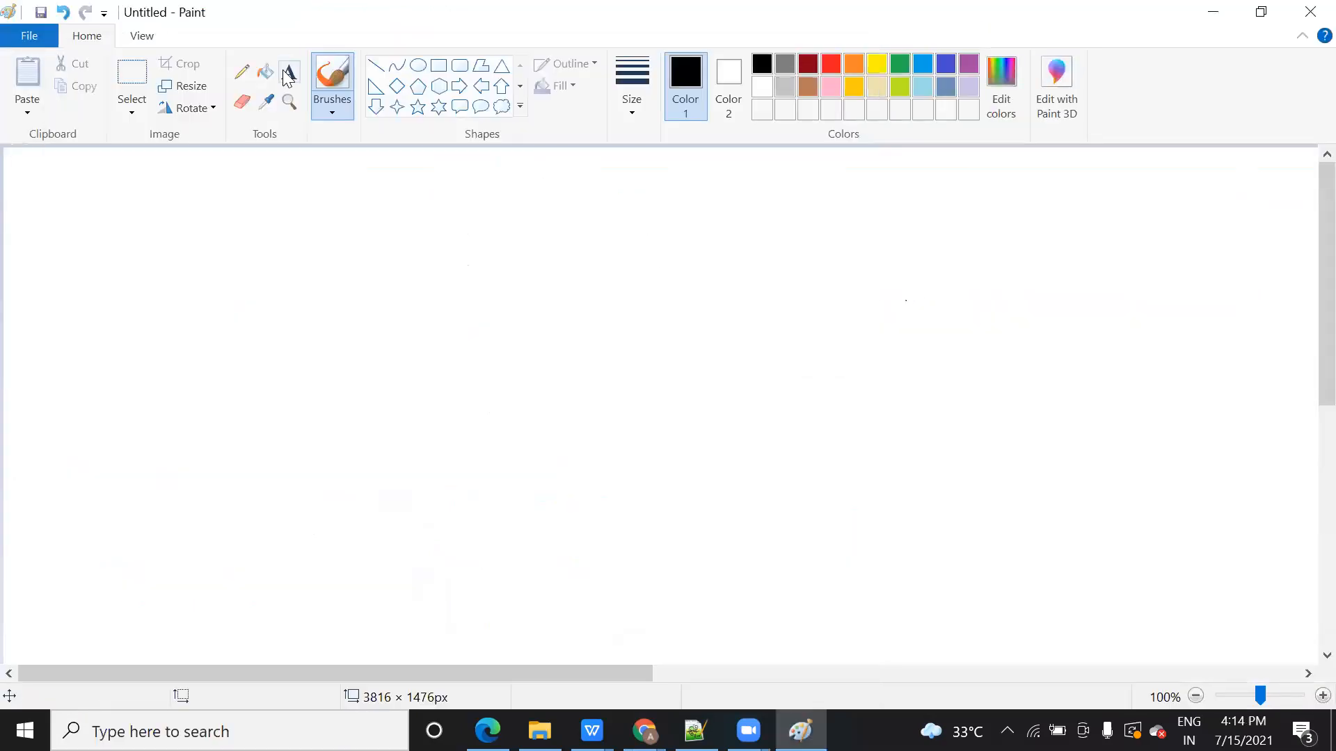
# Step: Add a large text box with 'What is Database?', 'What is DBMS?', 'Different database software?'
pyautogui.click(288, 75)
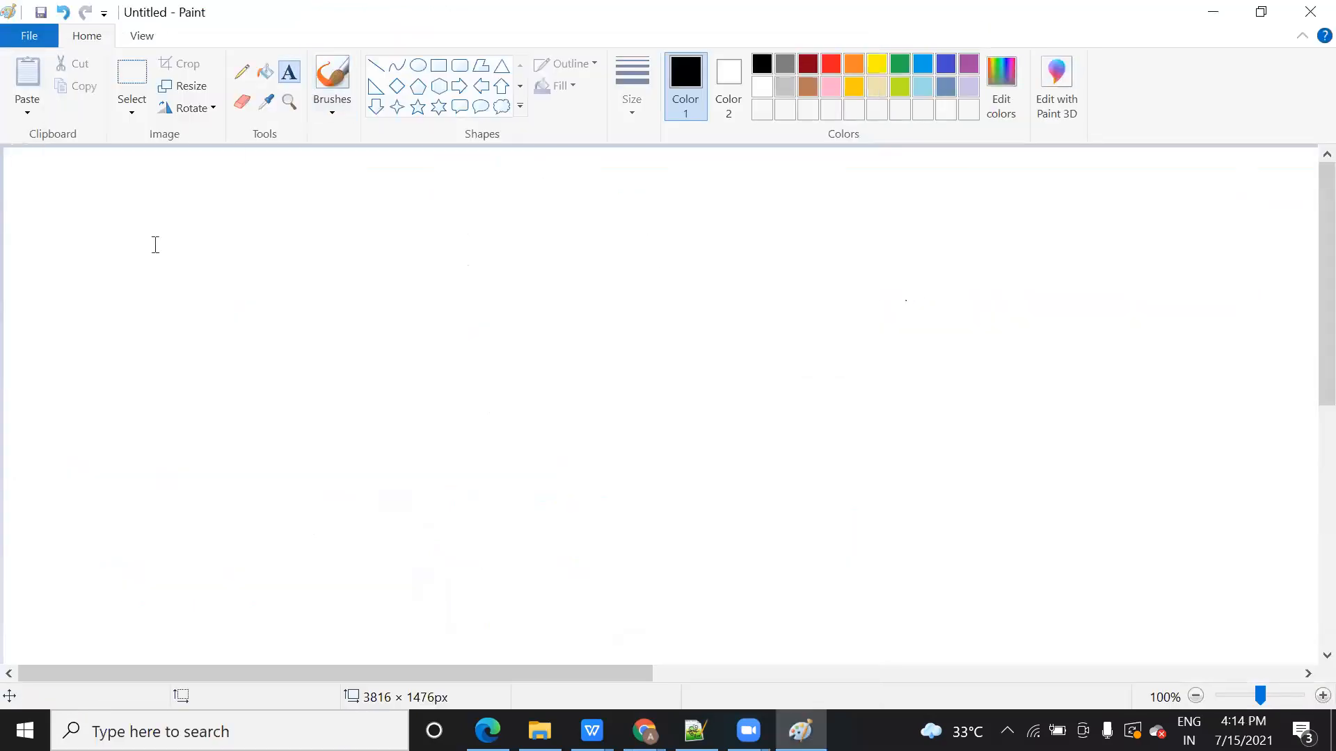
pyautogui.moveTo(21, 162); pyautogui.dragTo(942, 620)
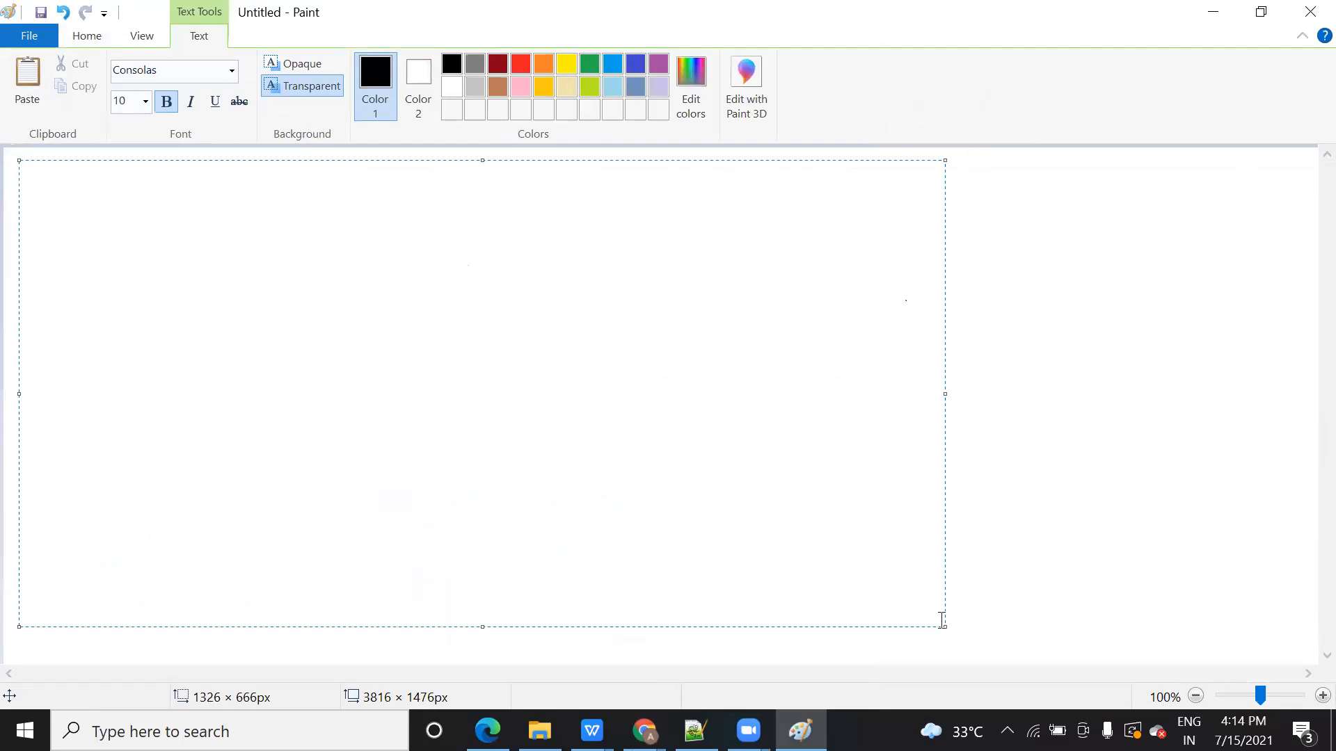
pyautogui.write('What is Database?')
pyautogui.press('Return')
pyautogui.write('What is DBM')
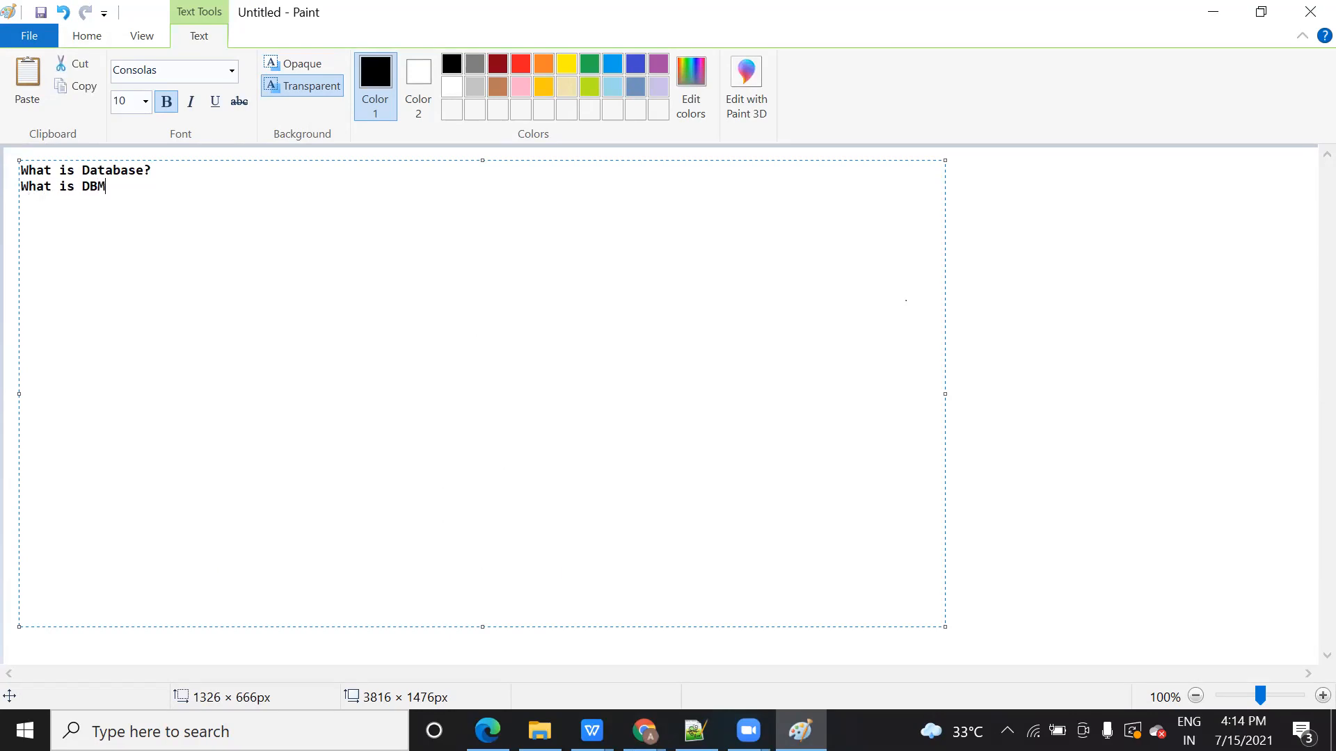
pyautogui.write('S? WHat')
pyautogui.press('BackSpace')
pyautogui.press('BackSpace')
pyautogui.press('BackSpace')
pyautogui.press('BackSpace')
pyautogui.write('G')
pyautogui.press('BackSpace')
pyautogui.press('BackSpace')
pyautogui.write('Dig')
pyautogui.press('BackSpace')
pyautogui.write('fferent databas')
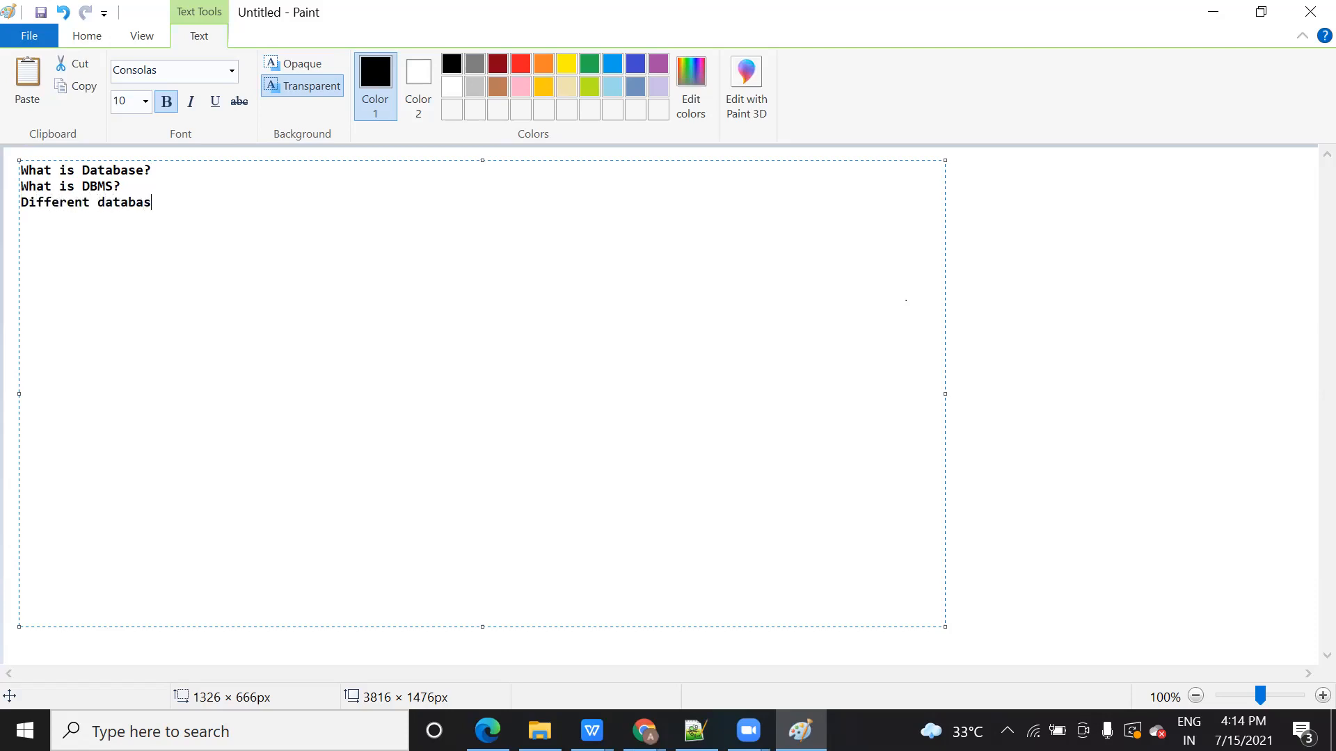
pyautogui.write('e software')
pyautogui.write('? ')
pyautogui.write('we have se')
pyautogui.write('en quri')
pyautogui.write('es')
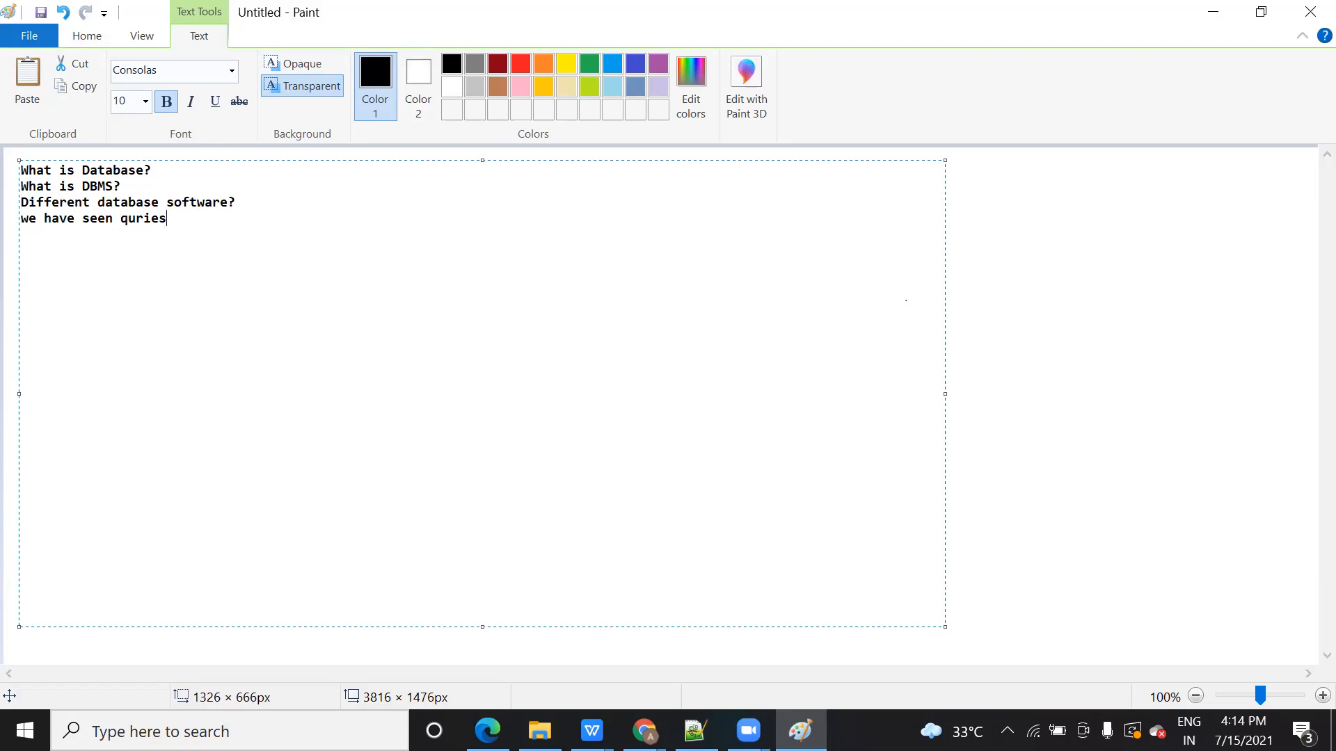
pyautogui.write(' based creating table')
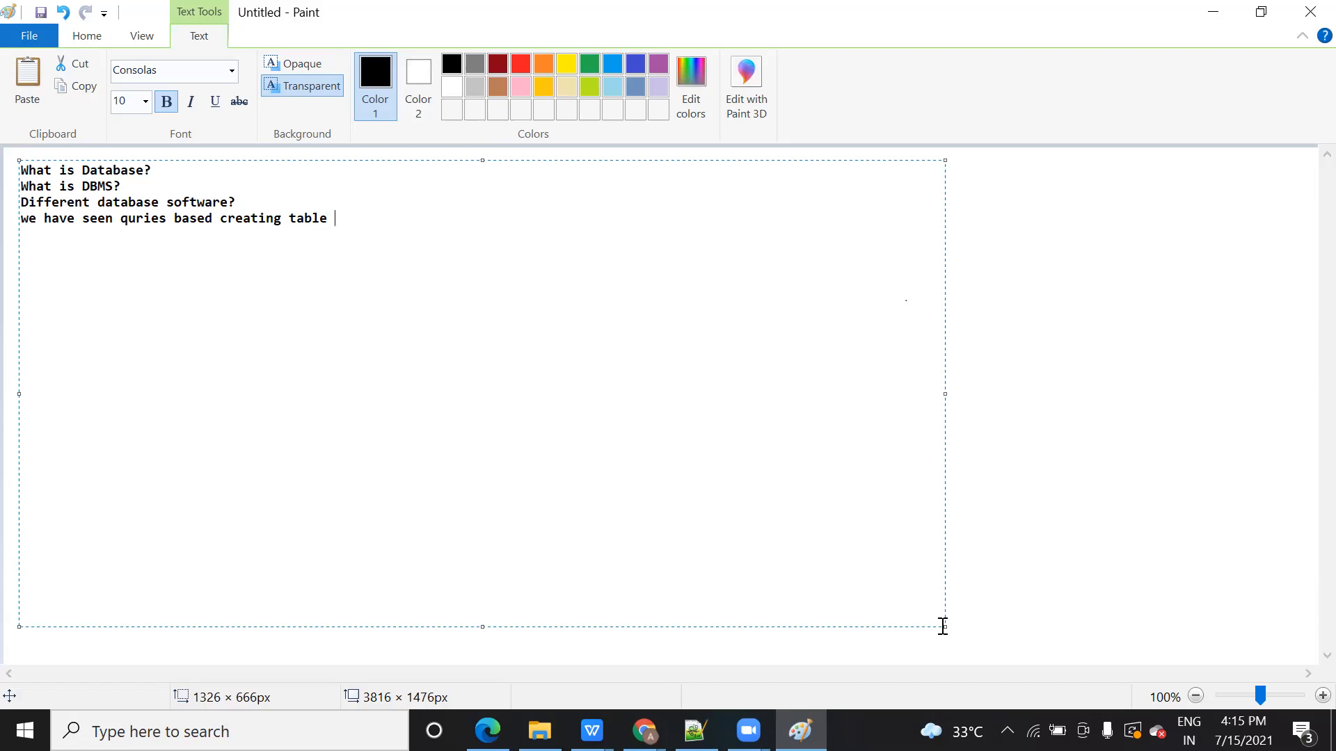
# Step: Fix 'quries' and finish the recap on creating tables, inserting data and aggregate functions
pyautogui.click(137, 219)
pyautogui.write('e')
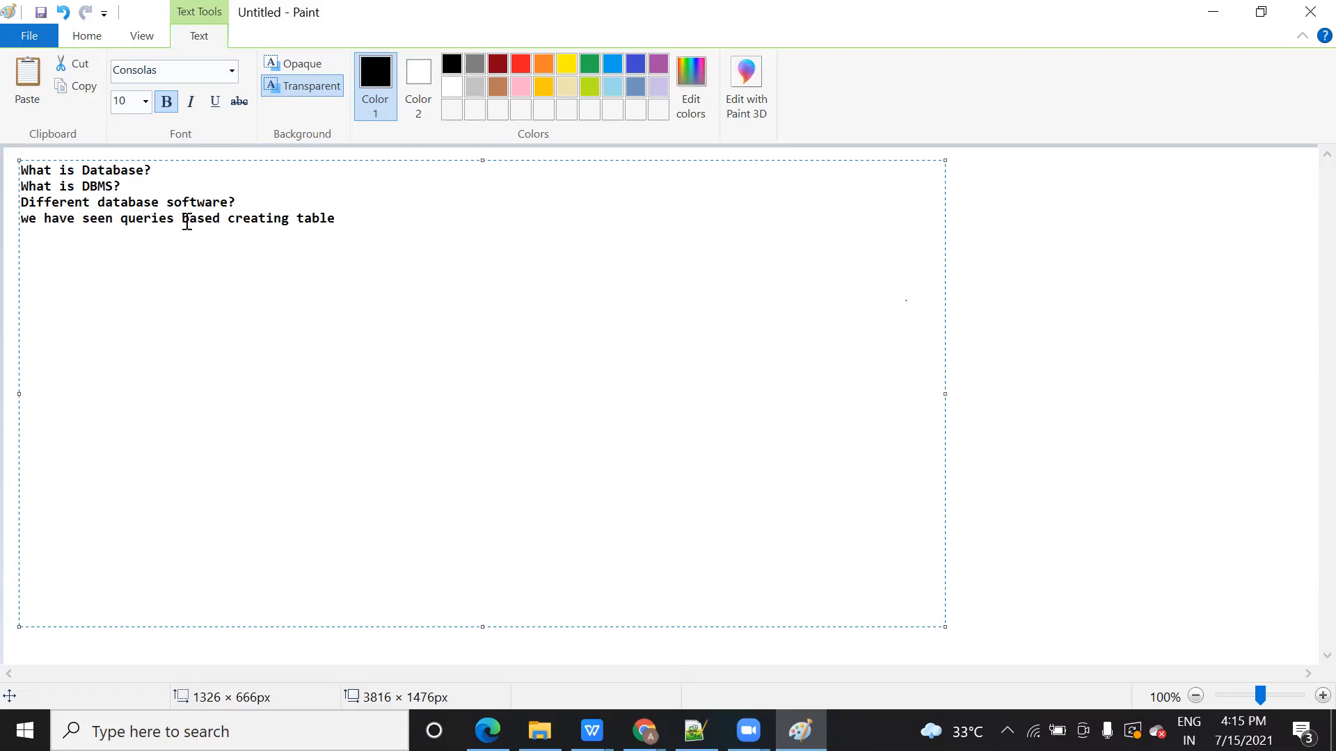
pyautogui.click(361, 218)
pyautogui.write(',inserting data, how ')
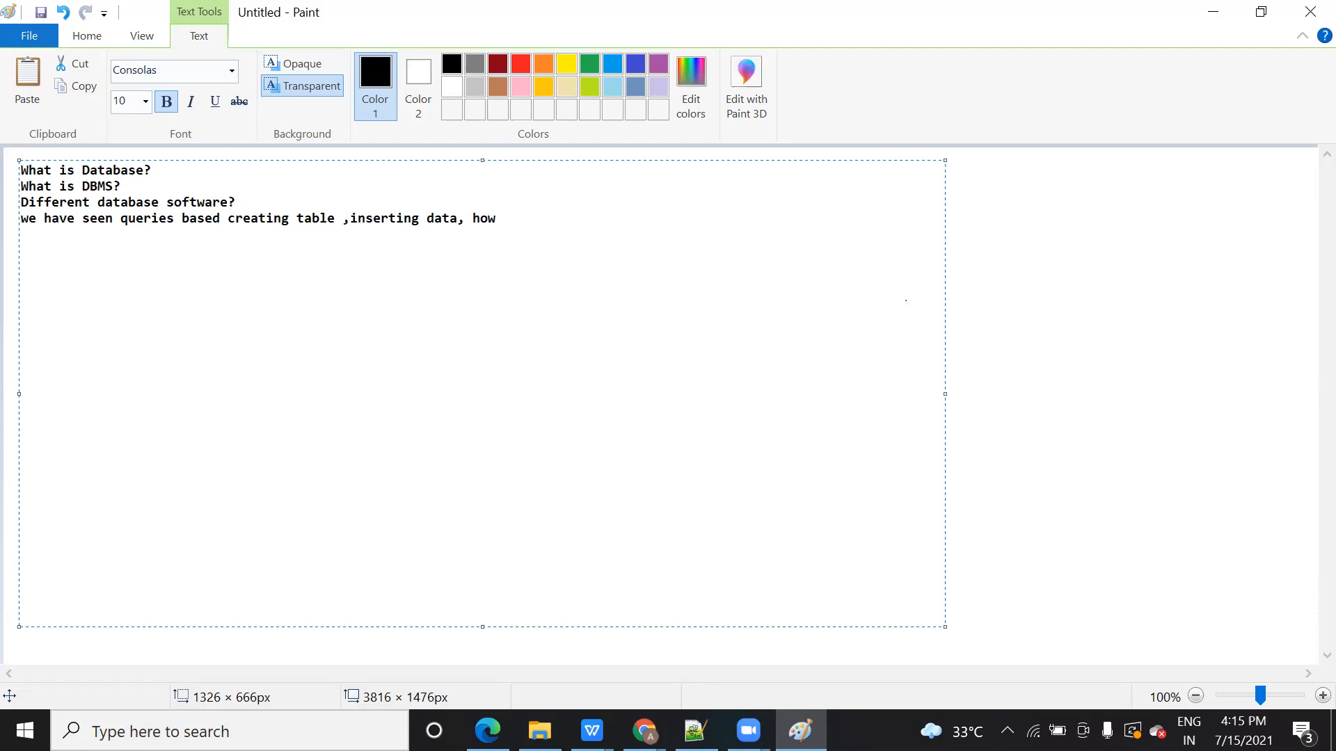
pyautogui.write('aggregate function')
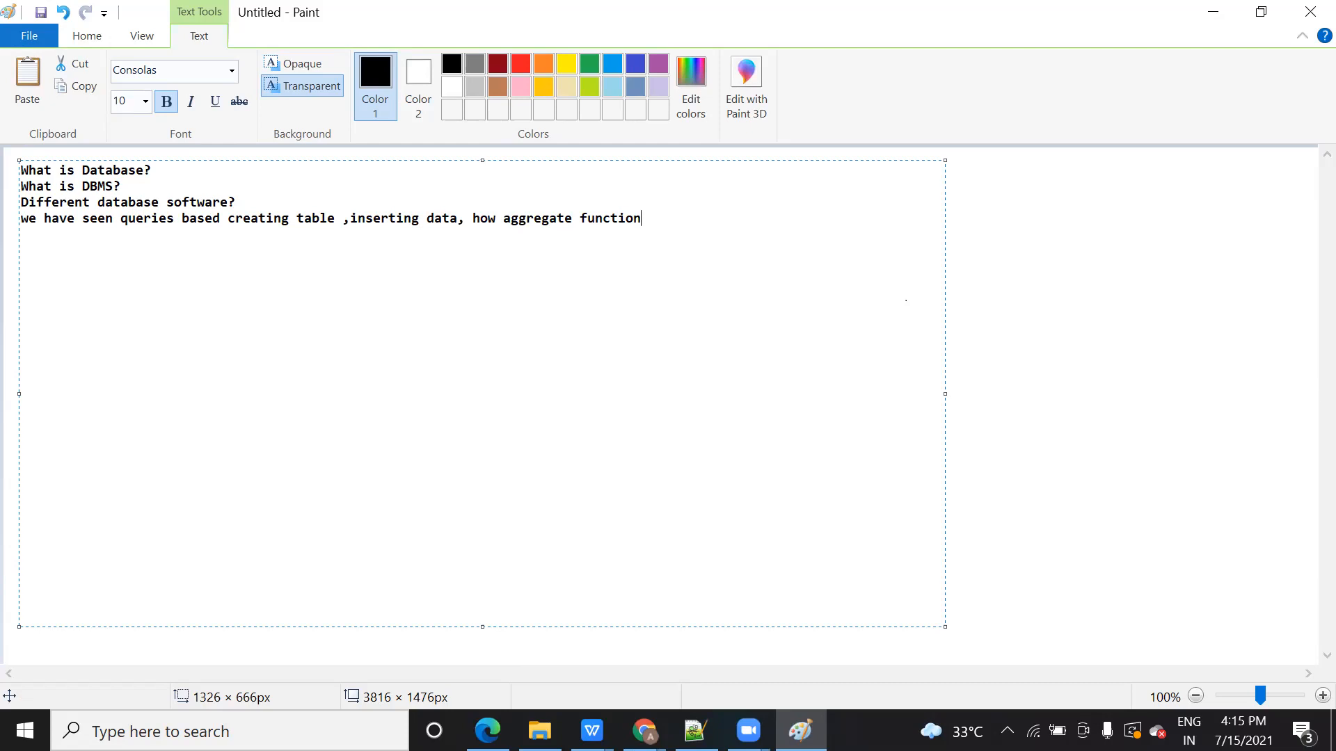
pyautogui.write('we can u')
pyautogui.write('se in')
pyautogui.press('BackSpace')
pyautogui.press('BackSpace')
pyautogui.press('BackSpace')
pyautogui.write('?')
pyautogui.press('Return')
pyautogui.press('Return')
pyautogui.write('we can')
pyautogui.press('BackSpace')
pyautogui.press('BackSpace')
pyautogui.press('BackSpace')
pyautogui.press('BackSpace')
# Step: Add lines 'ran queries in Oracle live', 'Internal concept' and 'frontend and backend connection'
pyautogui.write('ran quer')
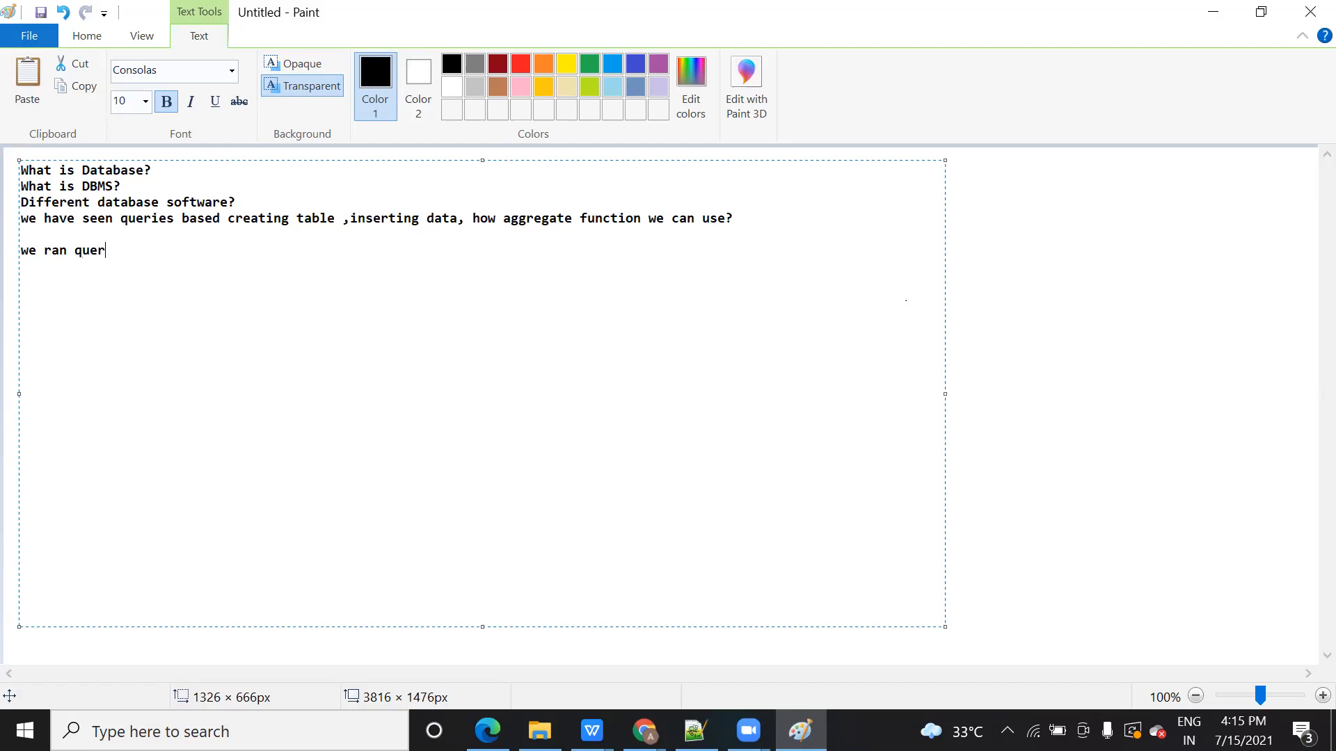
pyautogui.write('ies in Oracle live')
pyautogui.press('Return')
pyautogui.write('Ind')
pyautogui.press('BackSpace')
pyautogui.write('terma;')
pyautogui.press('BackSpace')
pyautogui.press('BackSpace')
pyautogui.press('BackSpace')
pyautogui.press('BackSpace')
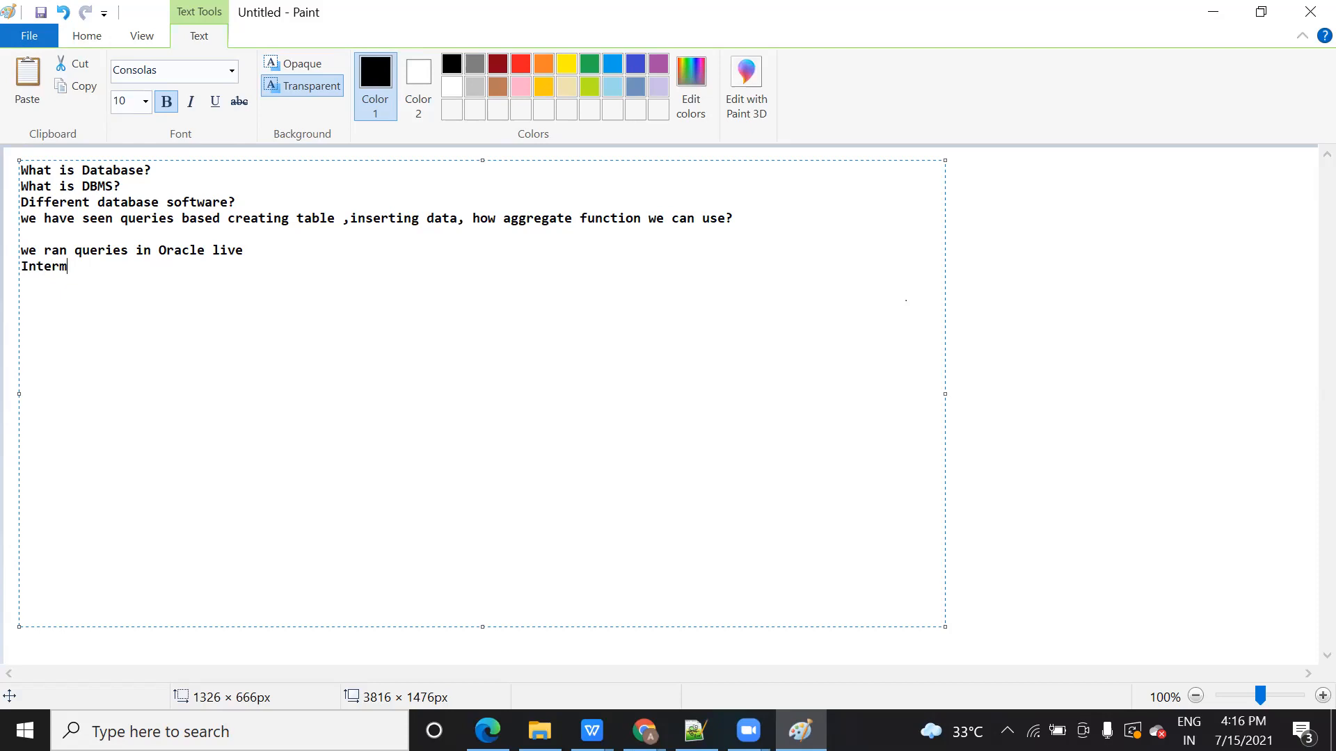
pyautogui.write('nal concept')
pyautogui.press('Return')
pyautogui.press('Return')
pyautogui.write('frontn')
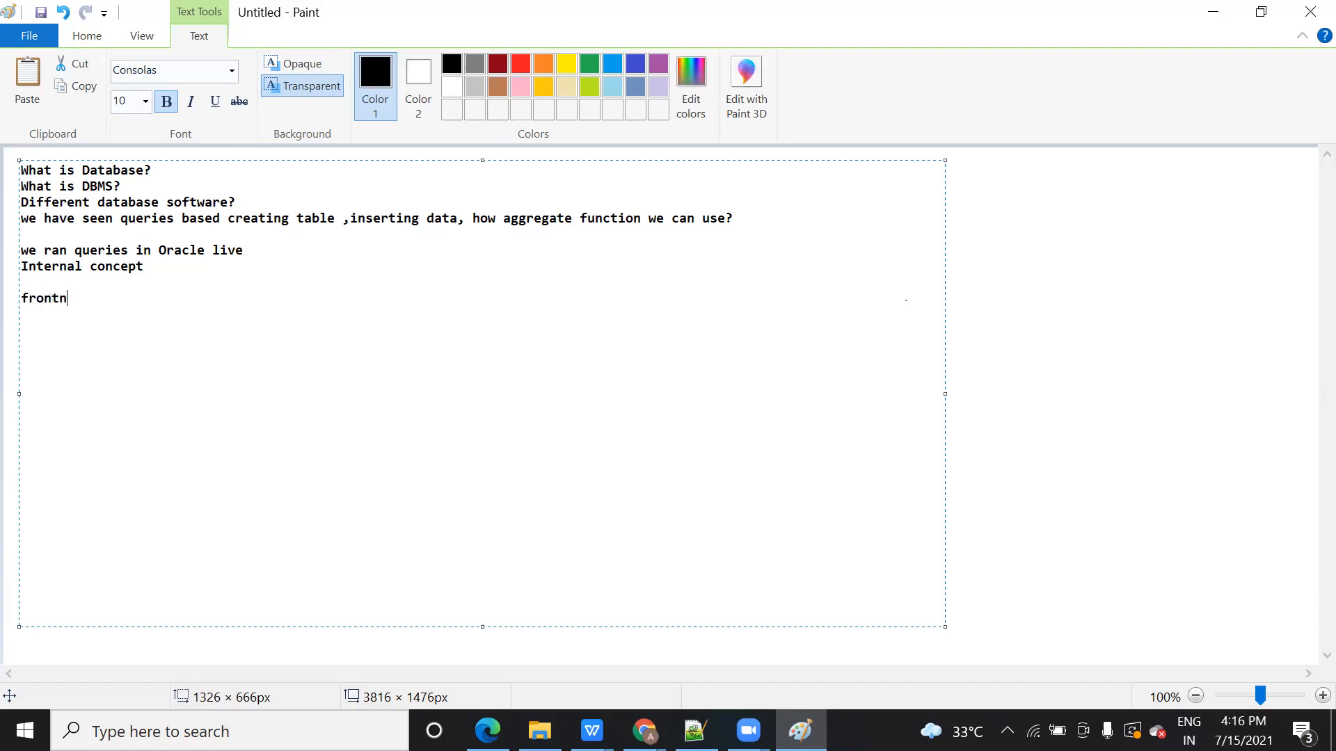
pyautogui.press('BackSpace')
pyautogui.write('edn')
pyautogui.press('BackSpace')
pyautogui.press('BackSpace')
pyautogui.press('BackSpace')
pyautogui.write('nd and backend connectin')
pyautogui.press('BackSpace')
pyautogui.write('on')
pyautogui.press('Return')
pyautogui.press('Return')
# Step: Add 'Mysql Database installation we will do' and a 'Mysql queries' line
pyautogui.write('Mysql install')
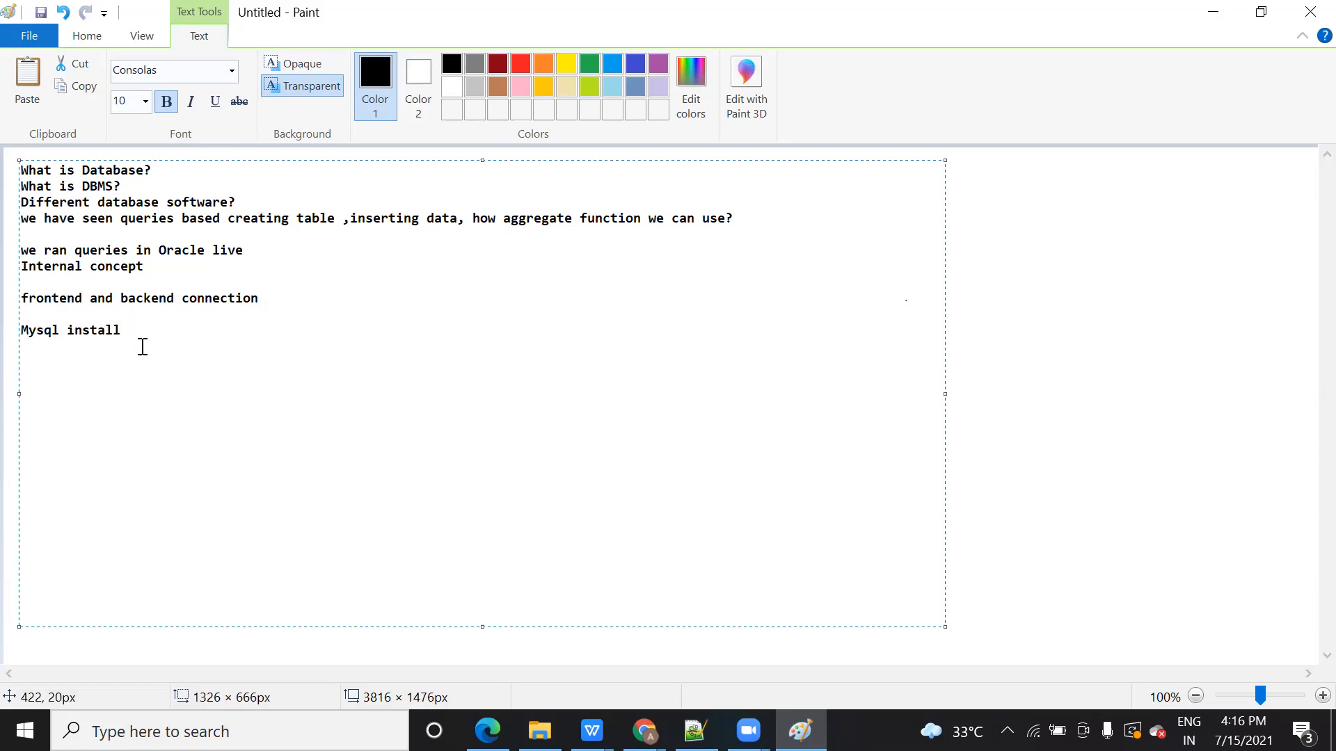
pyautogui.click(71, 333)
pyautogui.write('Dta')
pyautogui.press('BackSpace')
pyautogui.press('BackSpace')
pyautogui.write('atabse')
pyautogui.press('BackSpace')
pyautogui.press('BackSpace')
pyautogui.write('ase')
pyautogui.click(204, 332)
pyautogui.write('ation')
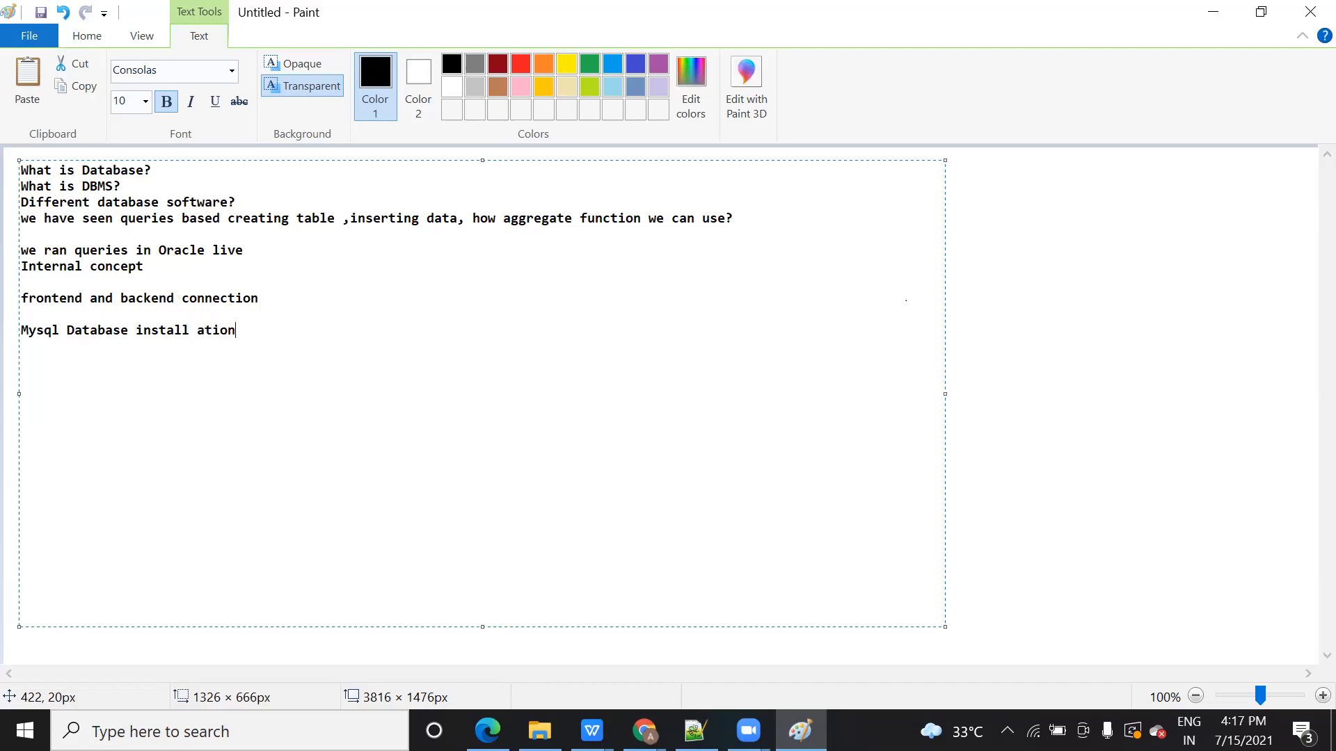
pyautogui.press('BackSpace')
pyautogui.press('BackSpace')
pyautogui.press('BackSpace')
pyautogui.press('BackSpace')
pyautogui.press('BackSpace')
pyautogui.press('BackSpace')
pyautogui.press('BackSpace')
pyautogui.write('lation we will do')
pyautogui.press('Return')
pyautogui.write('Mysql')
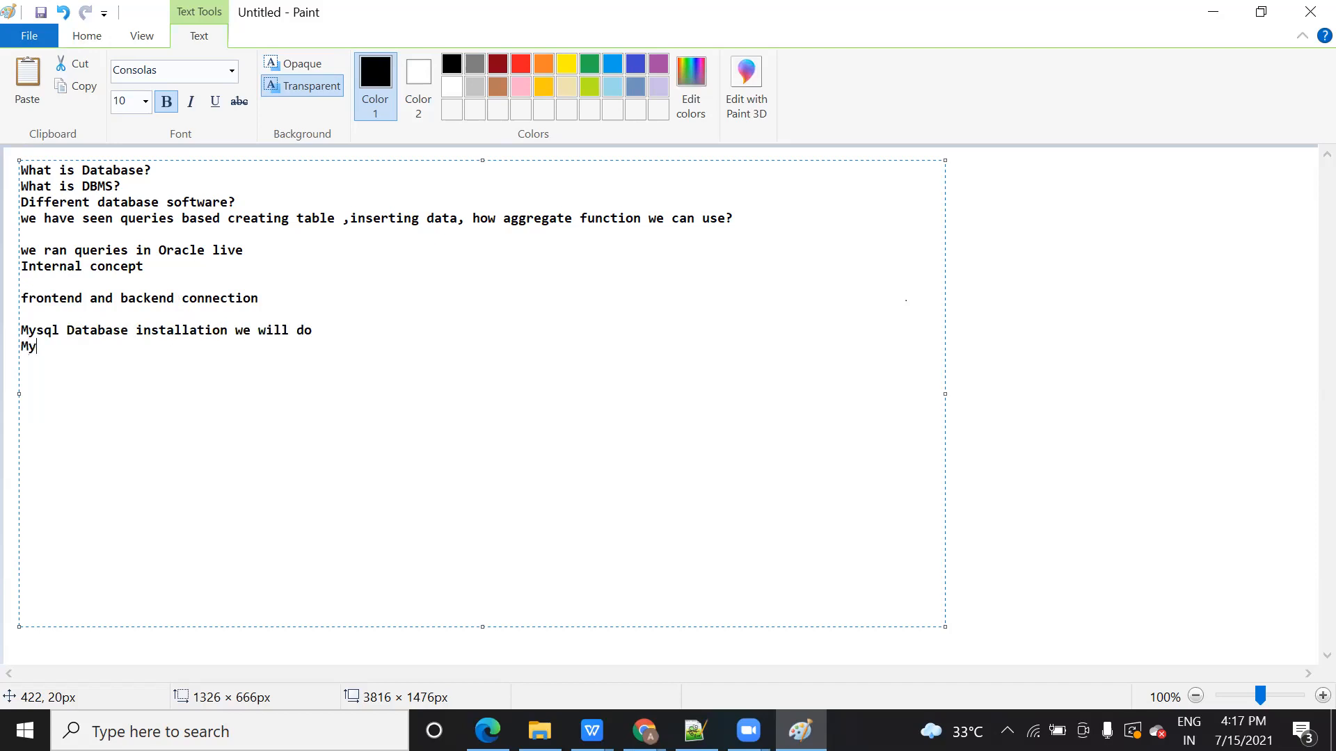
pyautogui.write('ueries')
pyautogui.press('BackSpace')
pyautogui.press('BackSpace')
pyautogui.press('BackSpace')
pyautogui.write('ies')
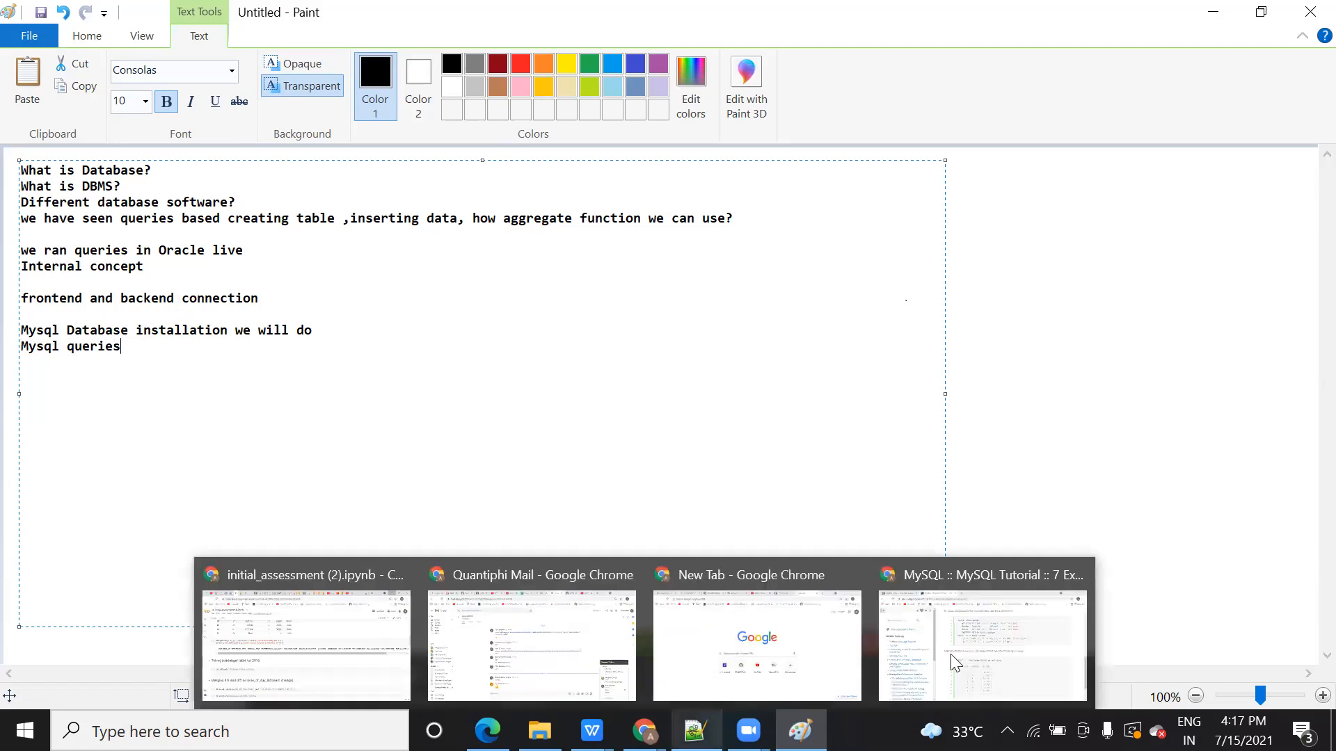
pyautogui.moveTo(695, 731)
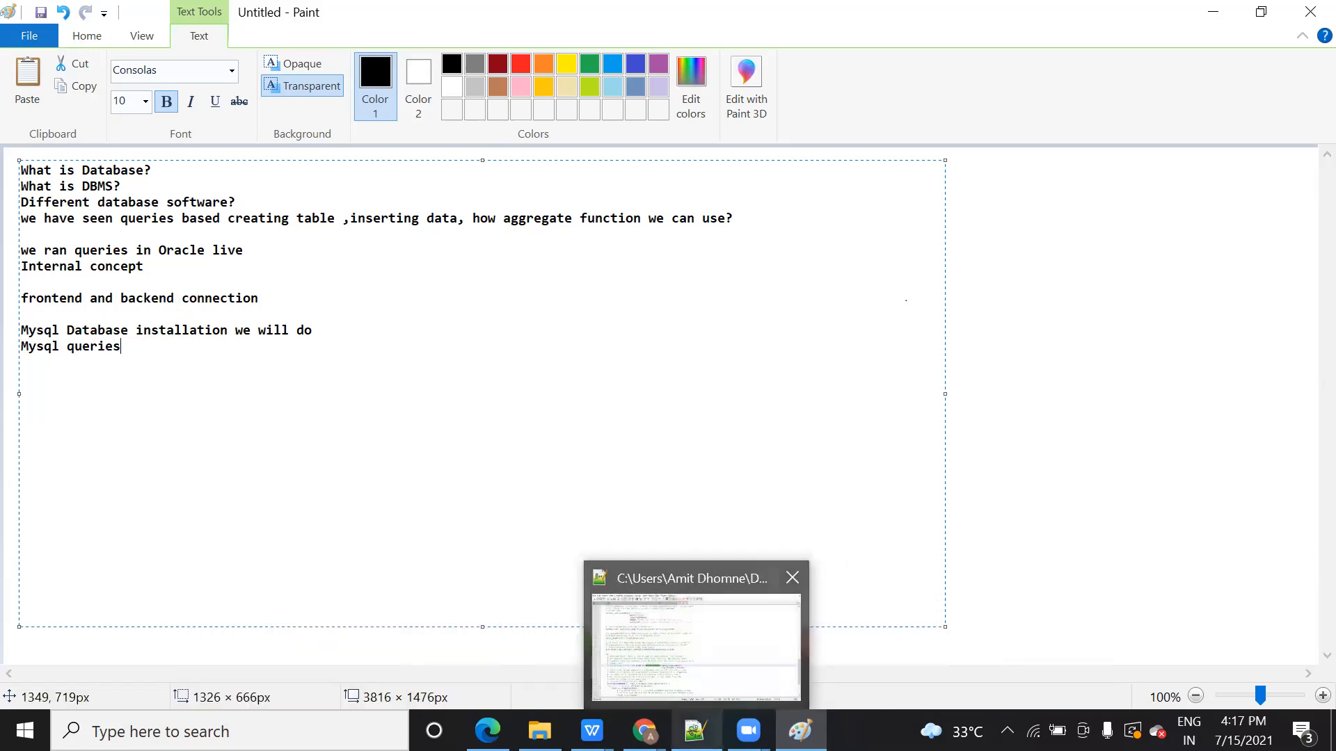
# Step: Switch to Chrome's MySQL online tab, checking the MySQL Tutorial examples page along the way
pyautogui.click(645, 730)
pyautogui.click(184, 10)
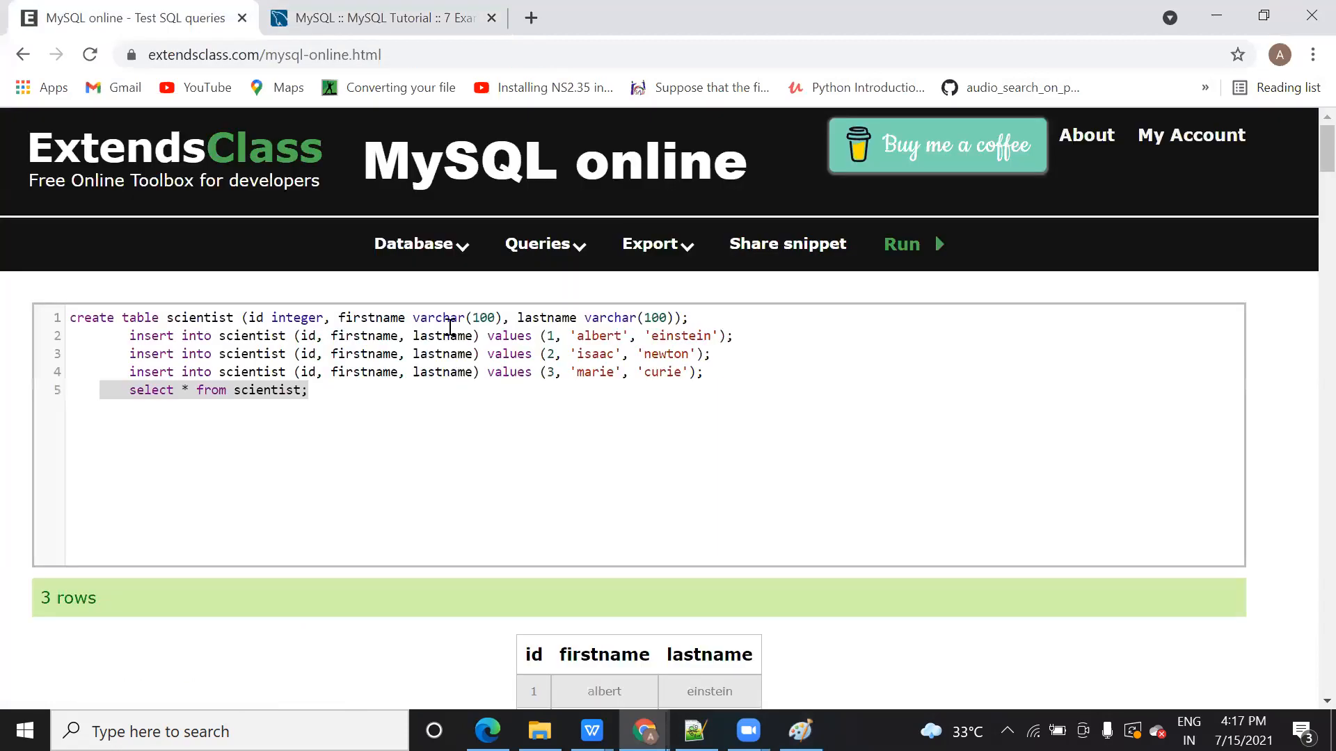
pyautogui.click(369, 460)
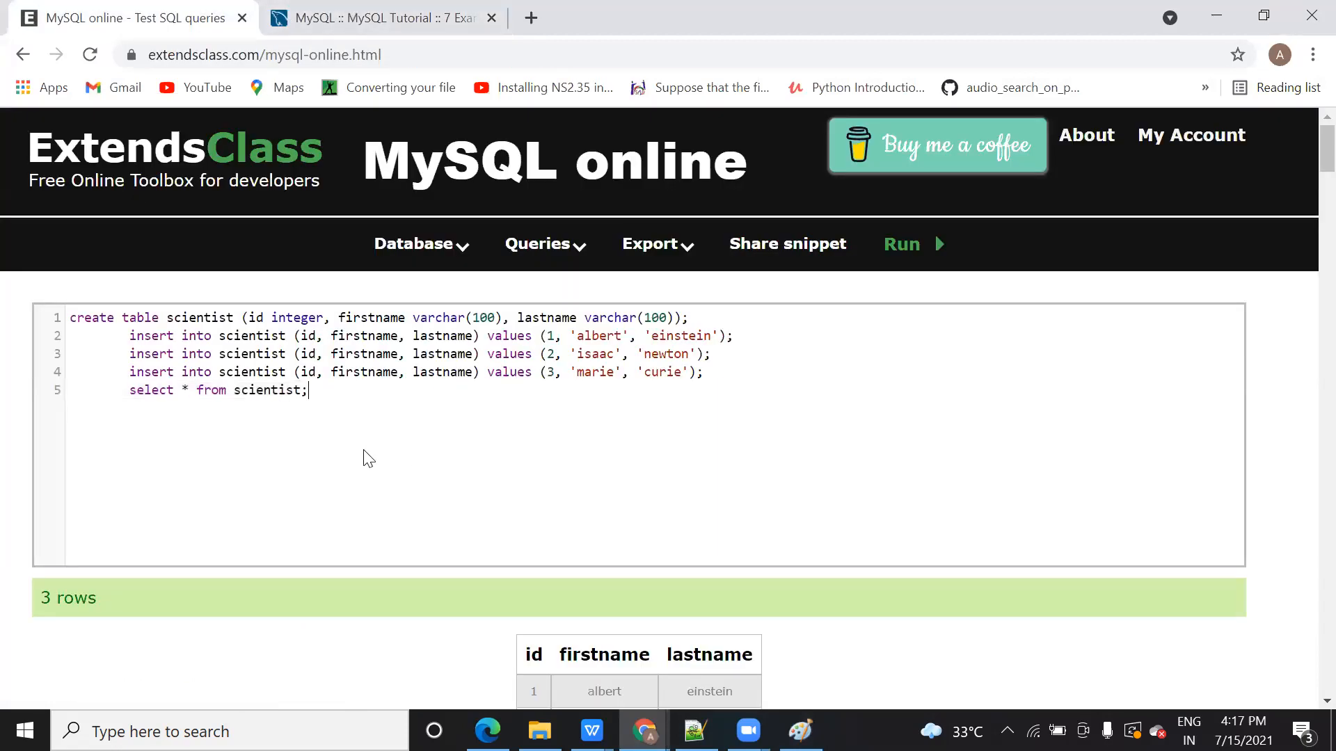
pyautogui.click(390, 9)
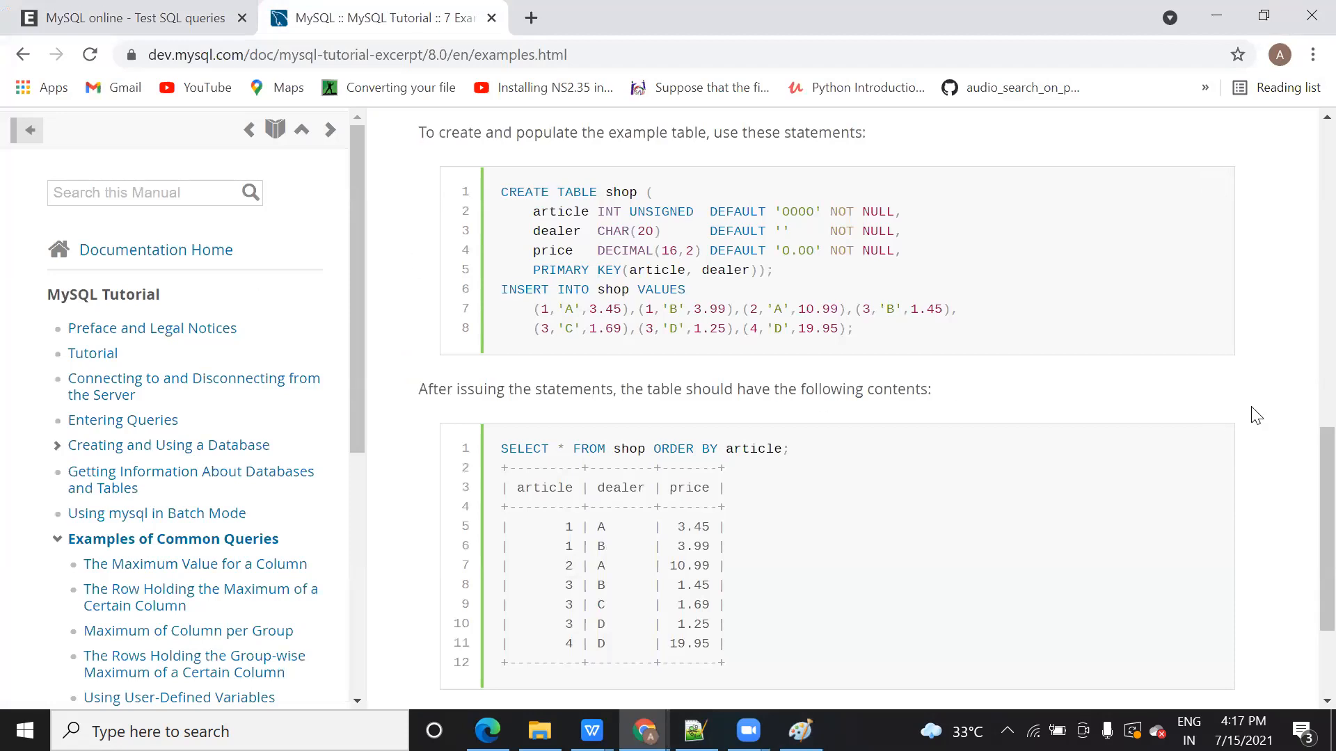
pyautogui.moveTo(1303, 558); pyautogui.dragTo(1301, 491)
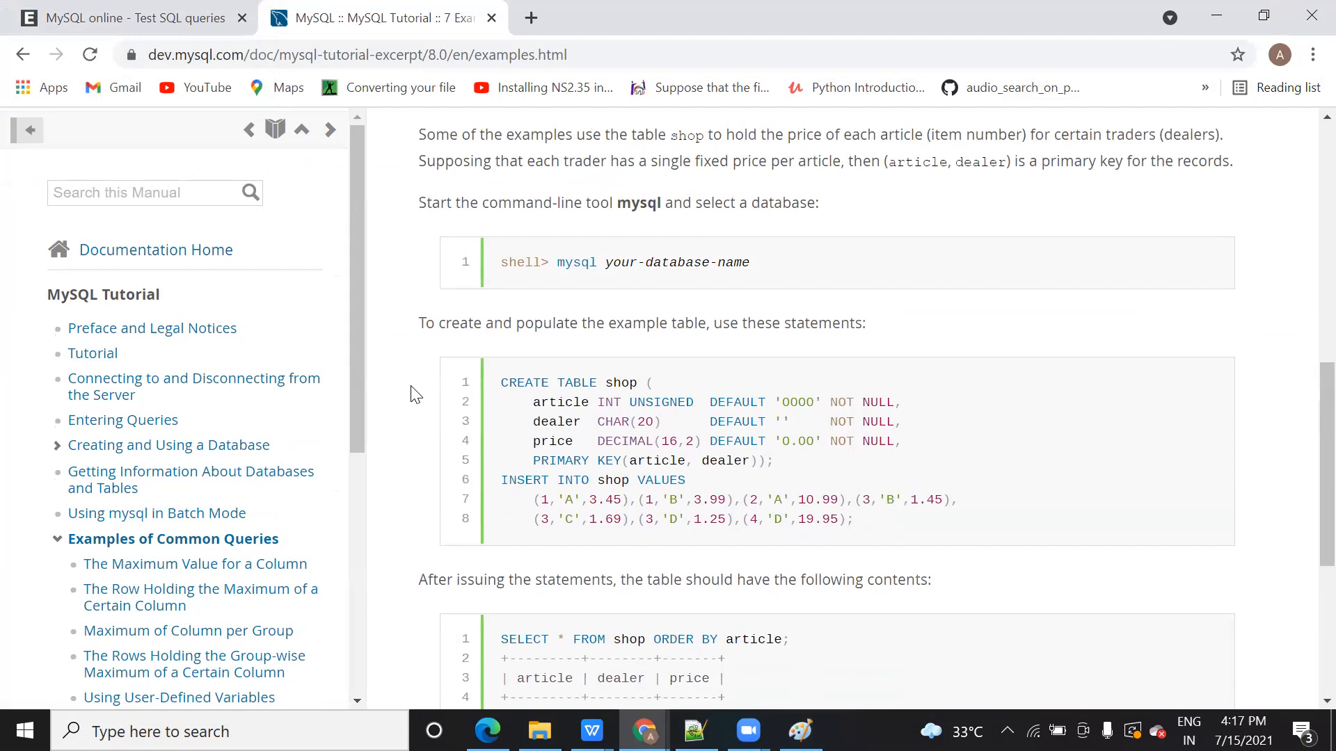
pyautogui.click(139, 17)
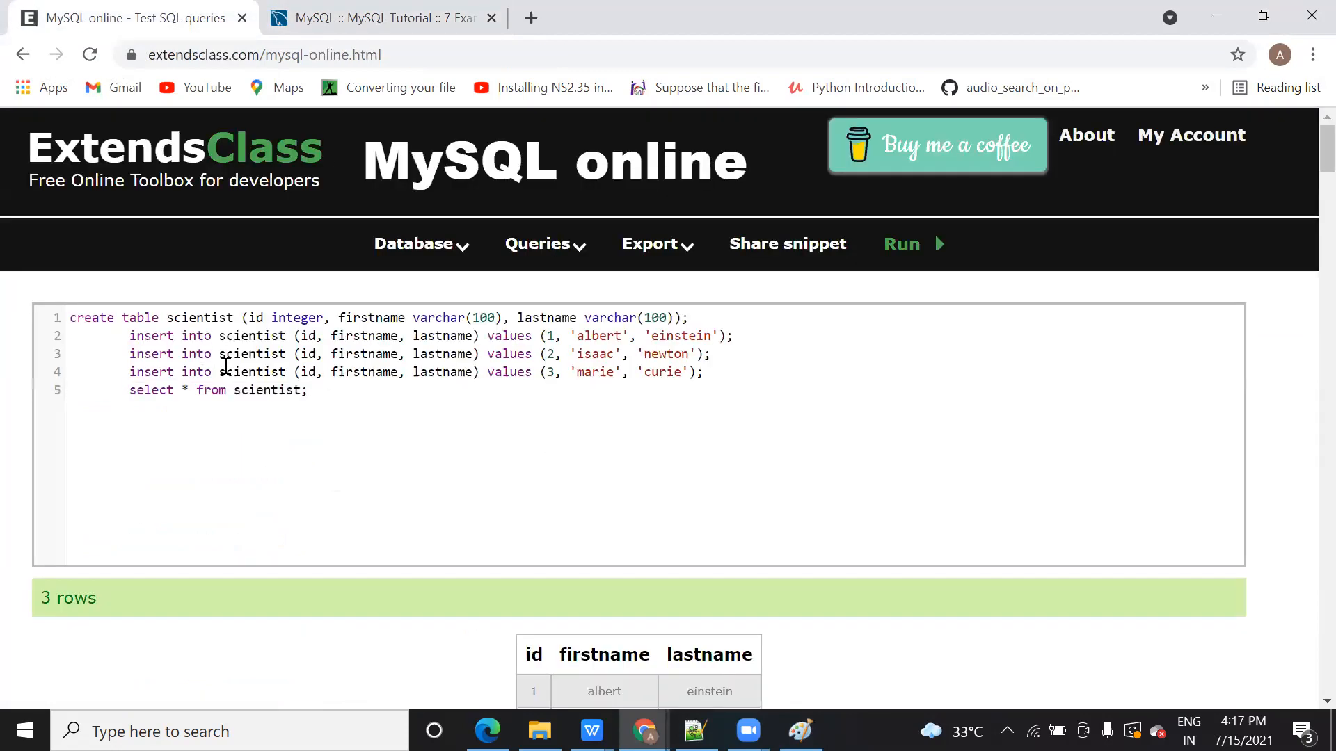
# Step: Move 'select * from scientist;' onto its own unindented line below the inserts
pyautogui.click(130, 391)
pyautogui.press('Return')
pyautogui.press('BackSpace')
pyautogui.press('BackSpace')
pyautogui.press('BackSpace')
pyautogui.press('BackSpace')
pyautogui.press('BackSpace')
pyautogui.press('BackSpace')
pyautogui.press('BackSpace')
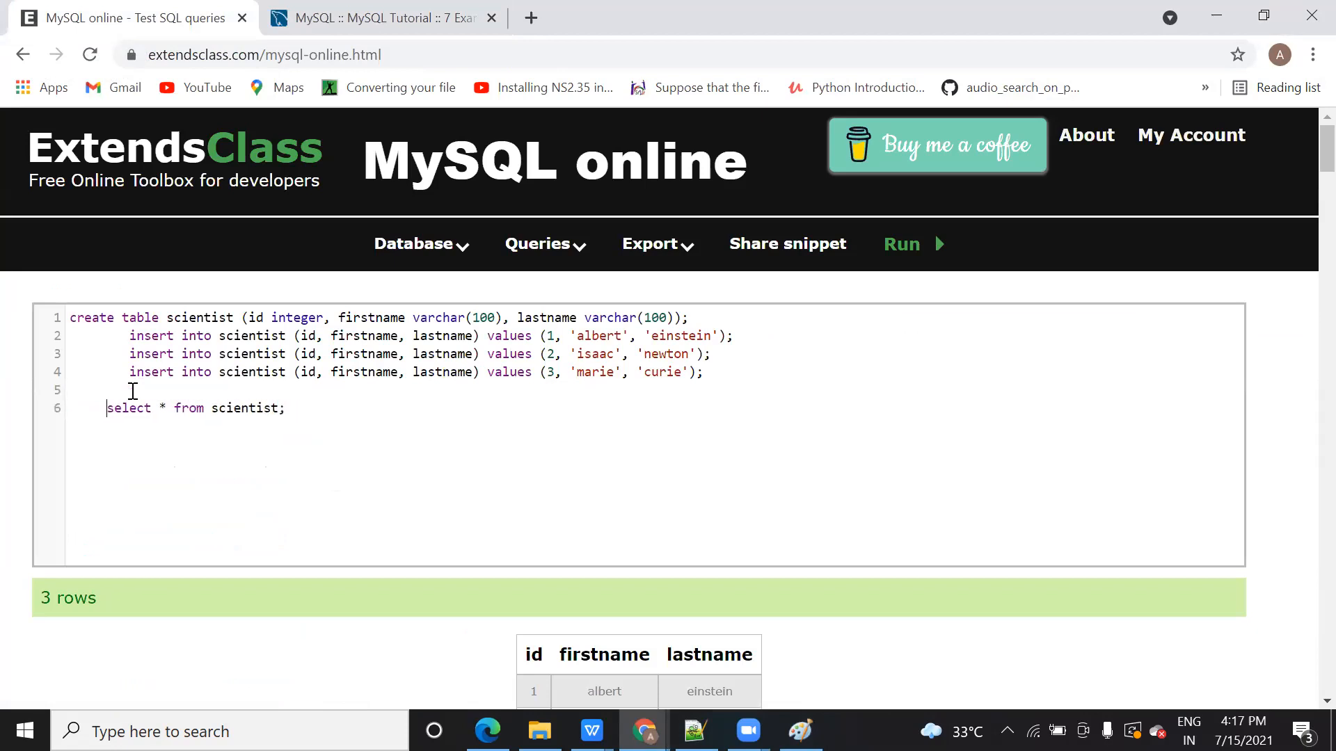
pyautogui.press('BackSpace')
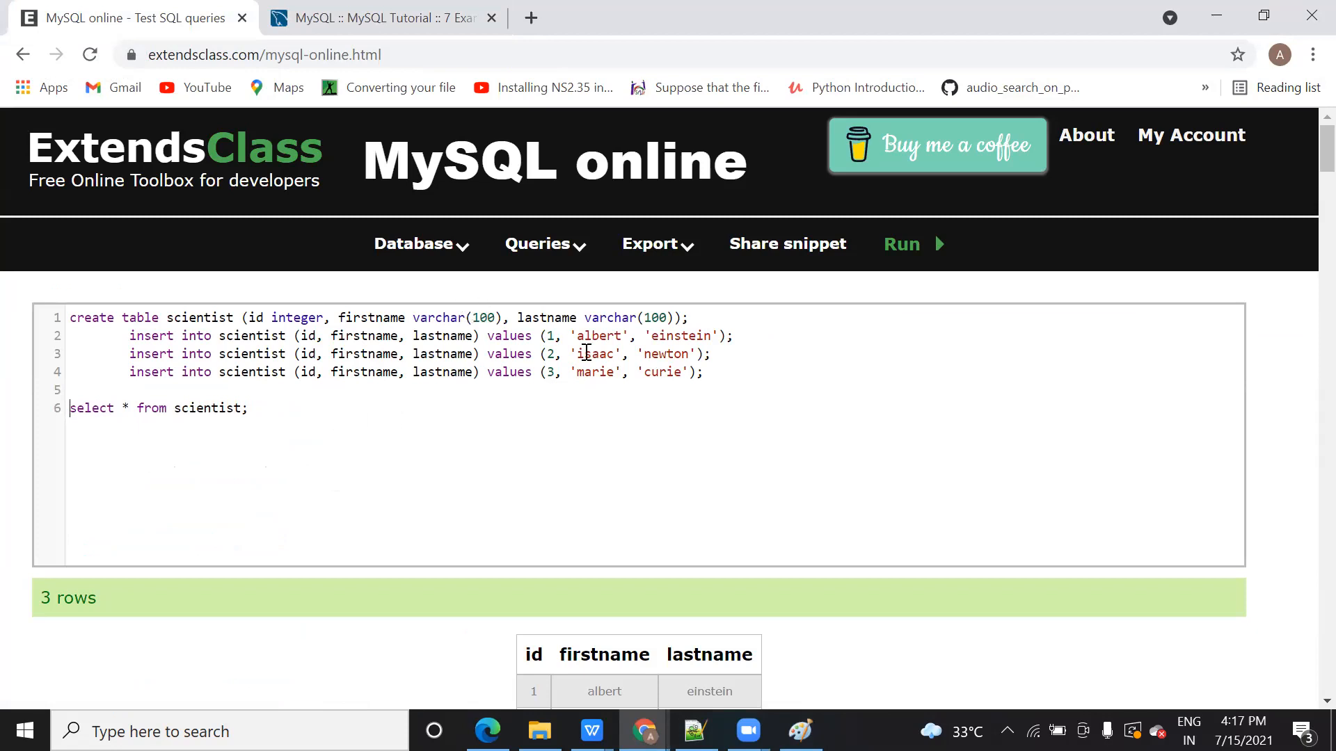
pyautogui.moveTo(759, 389); pyautogui.dragTo(5, 320)
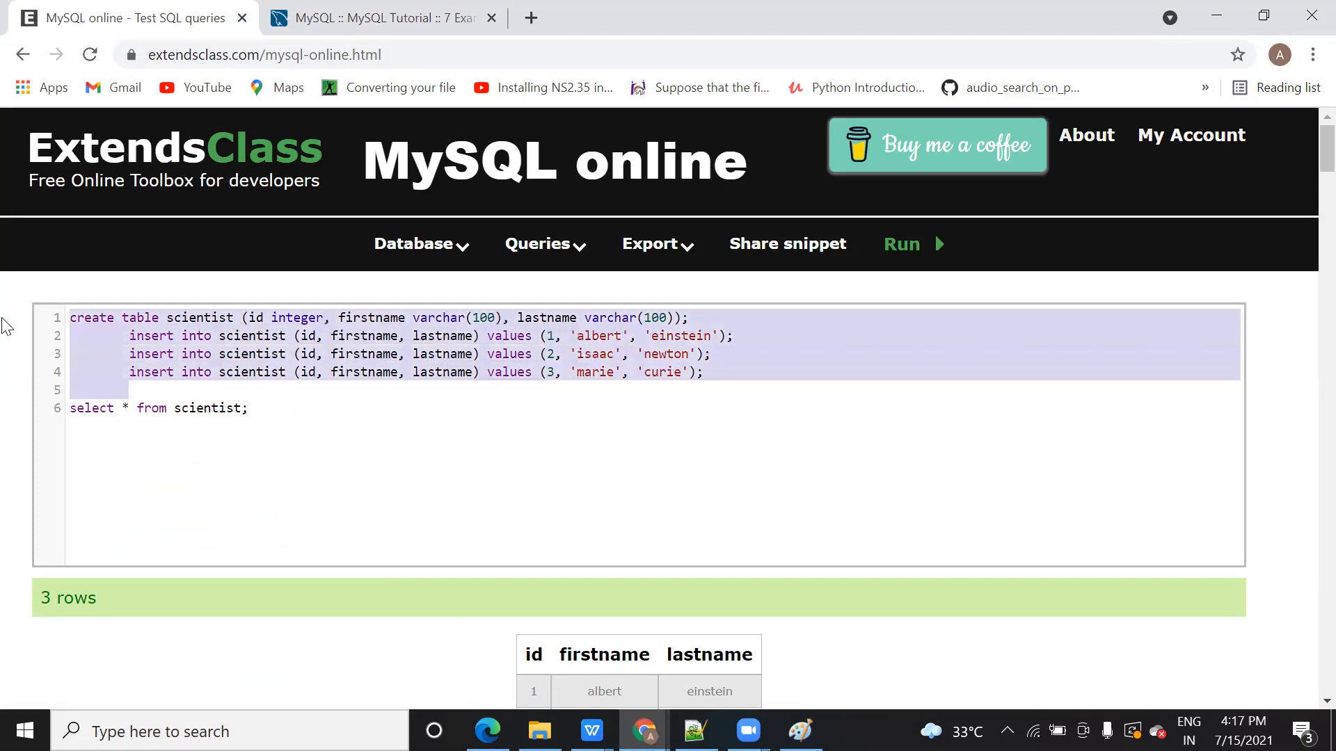
pyautogui.click(255, 409)
pyautogui.moveTo(255, 409); pyautogui.dragTo(29, 321)
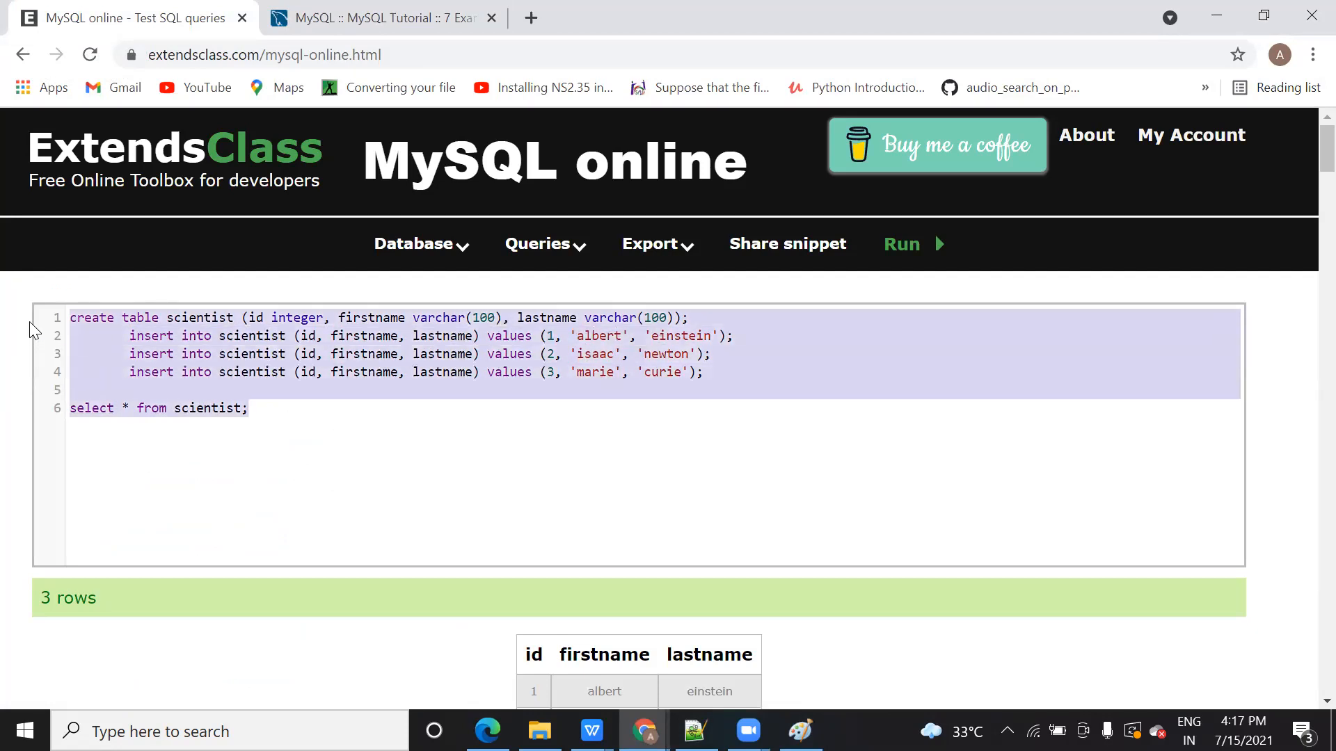
pyautogui.click(227, 408)
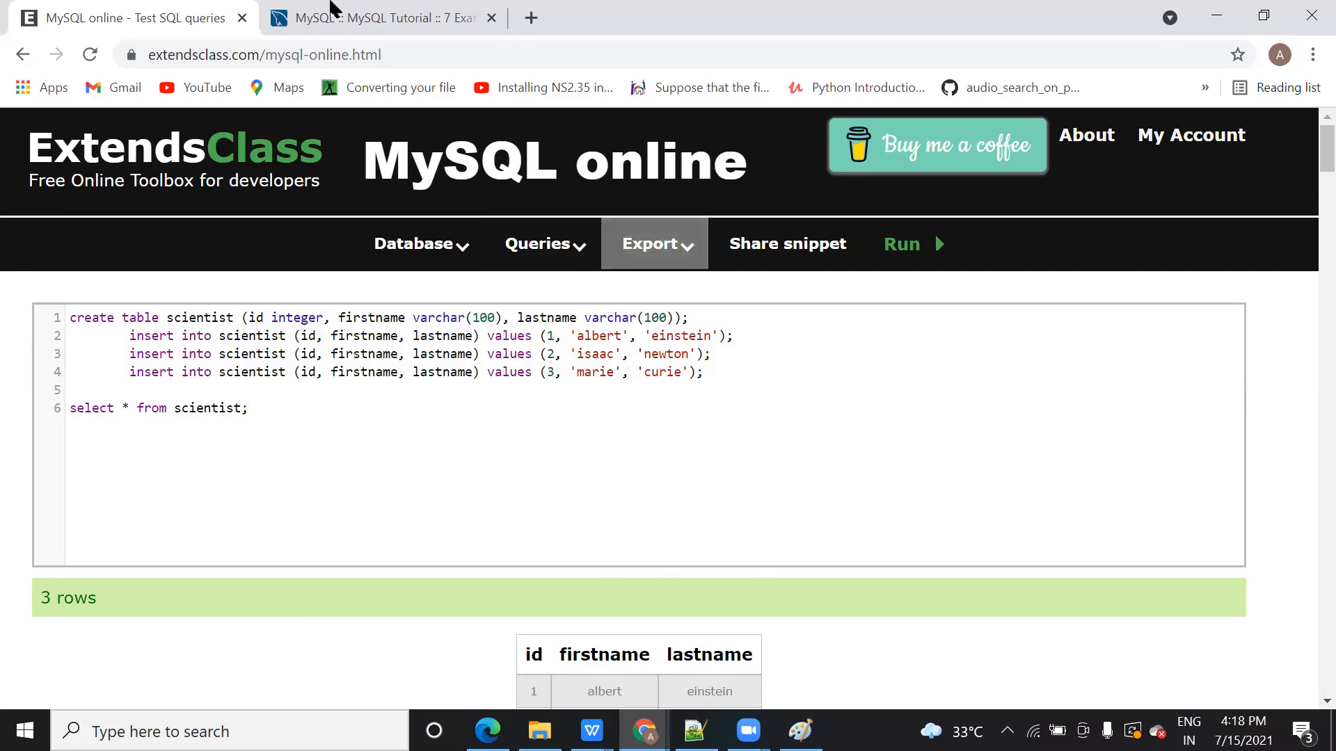
pyautogui.click(335, 12)
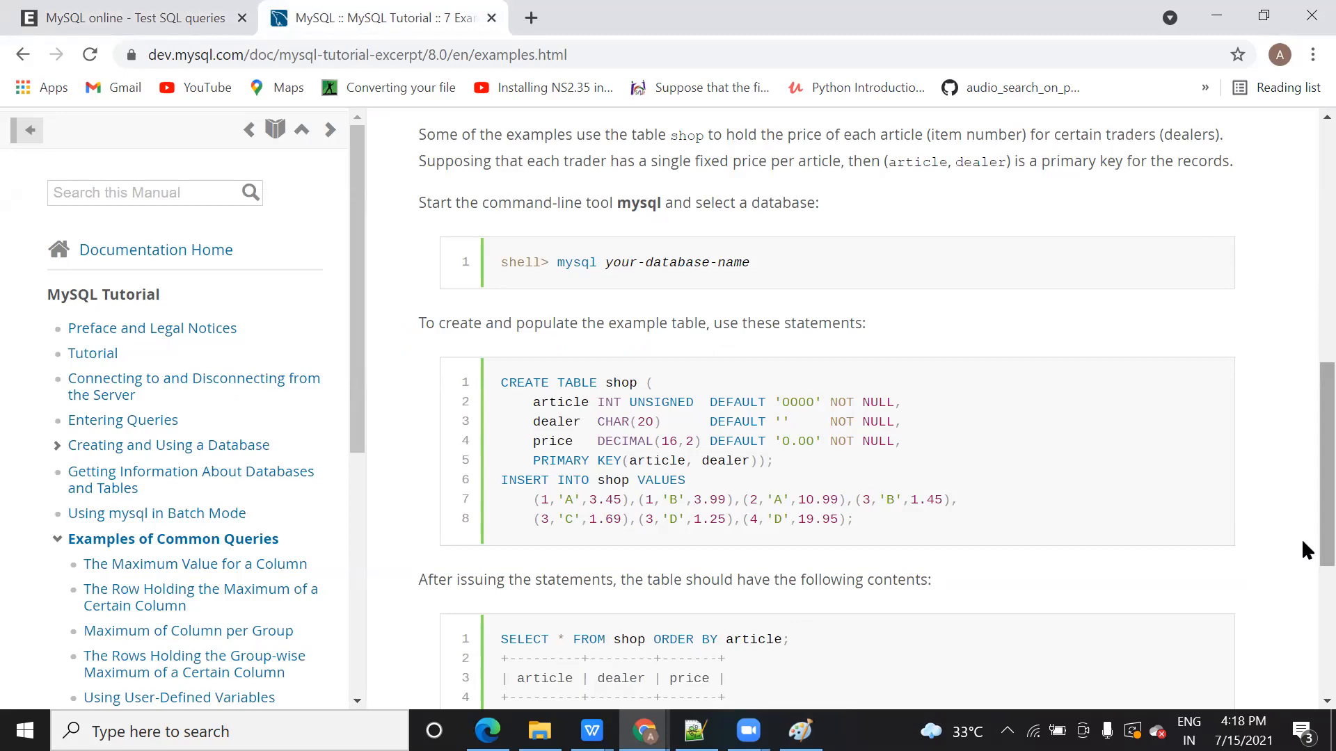
pyautogui.scroll(-3, 1301, 538)
pyautogui.scroll(10, 1302, 501)
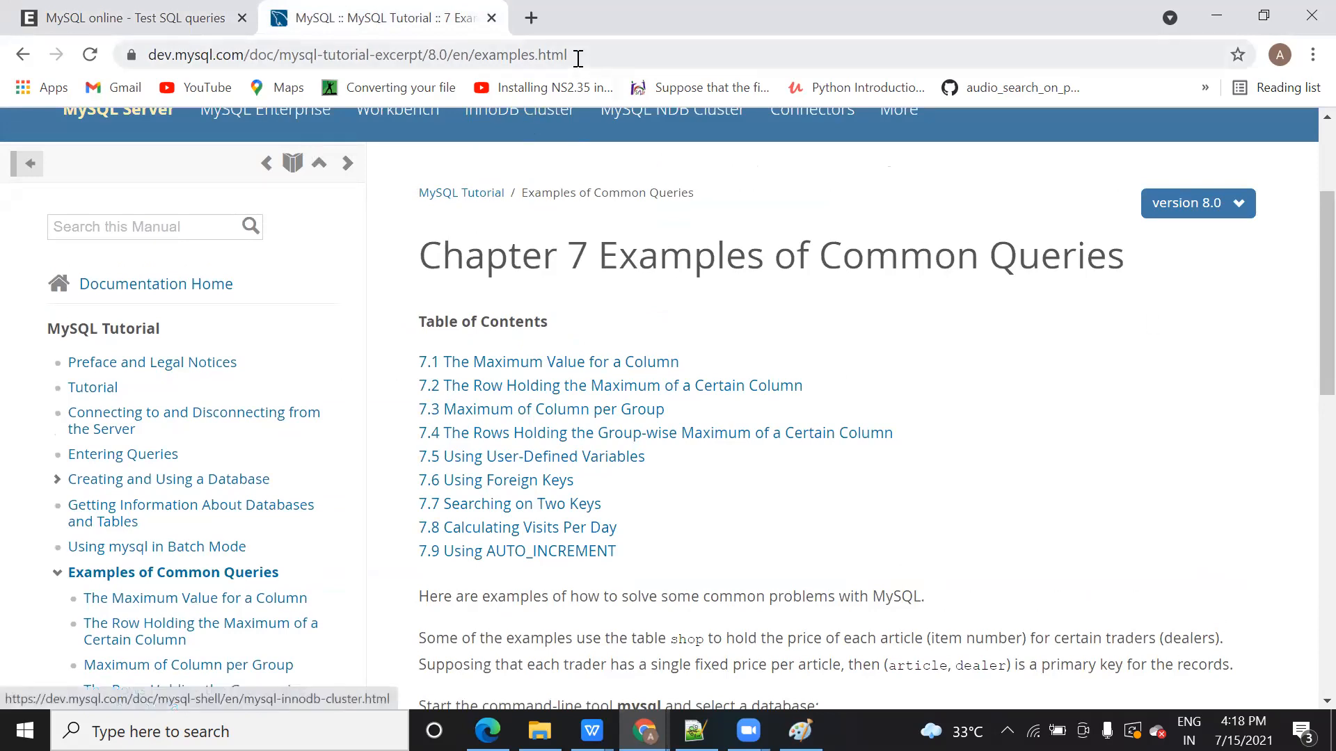
pyautogui.moveTo(602, 60); pyautogui.dragTo(132, 63)
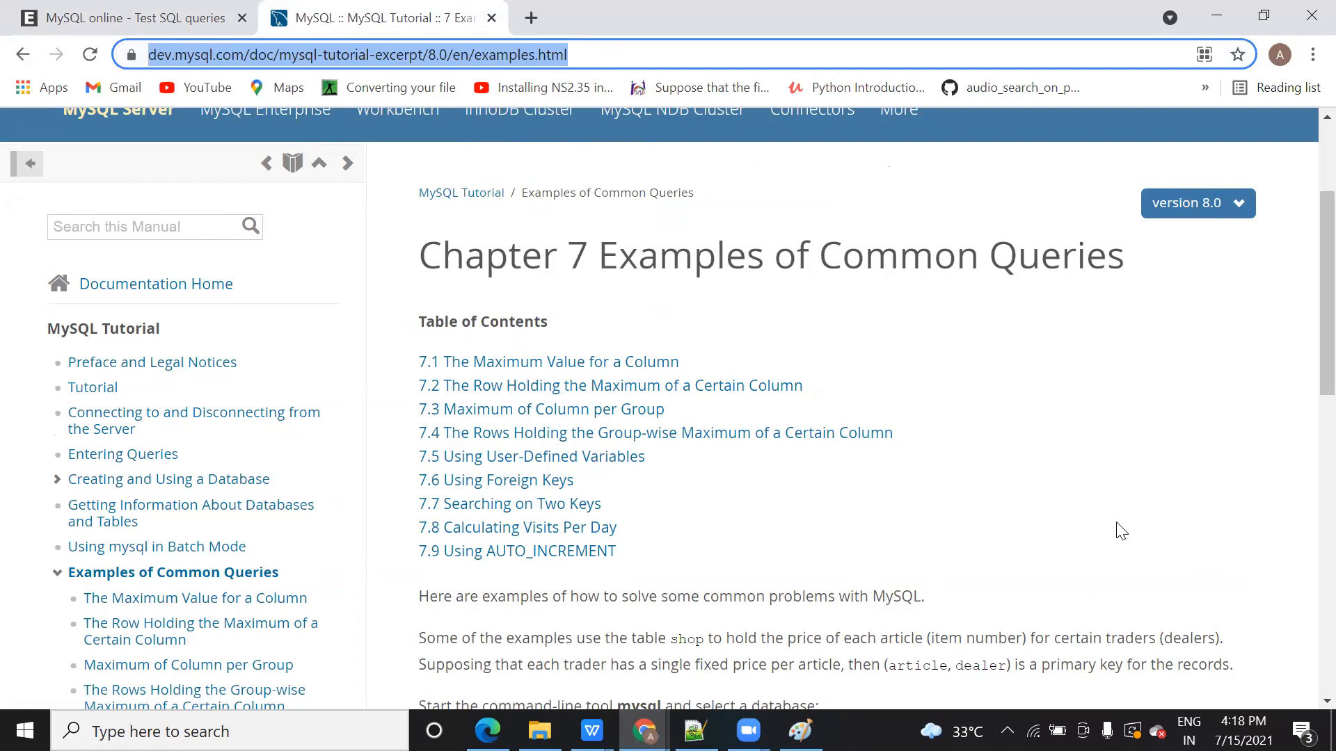
pyautogui.click(1301, 643)
pyautogui.scroll(-6, 1301, 643)
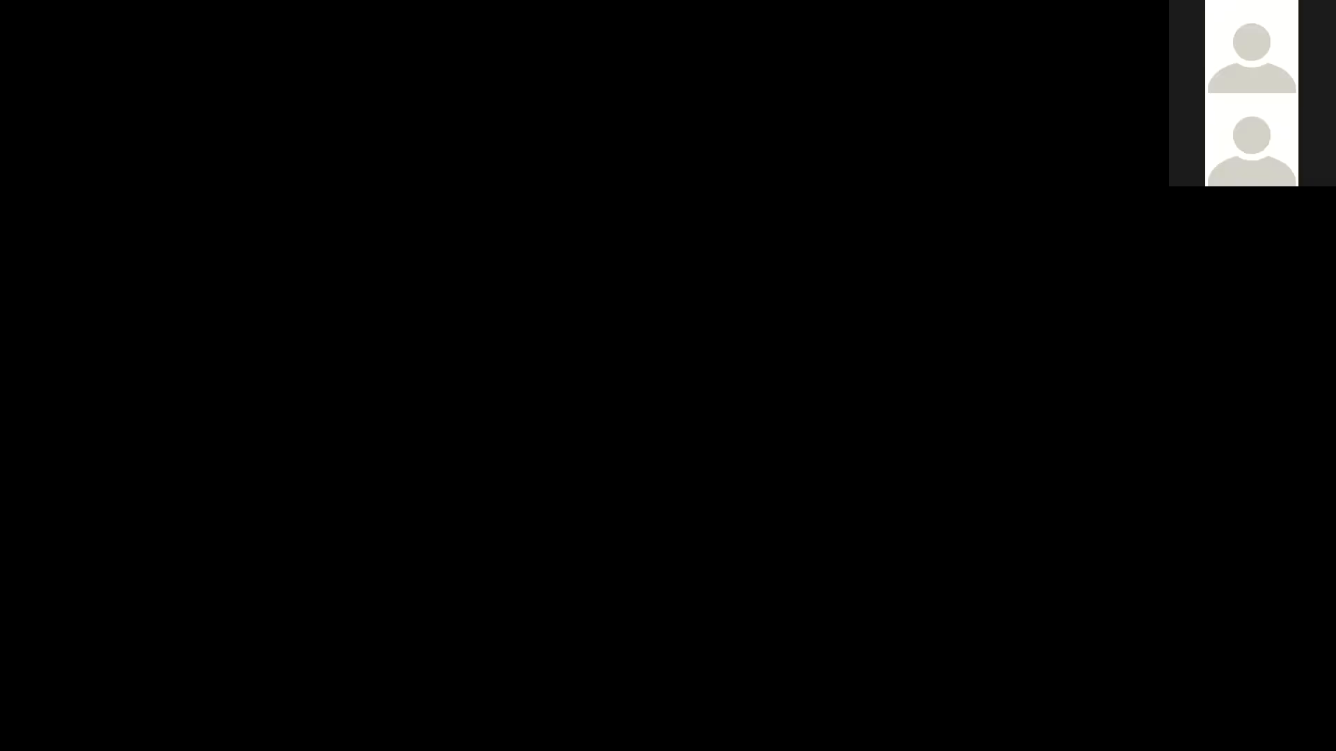
# Step: Open a new blank Chrome tab with Ctrl+T
pyautogui.hotkey('ctrl', 't')
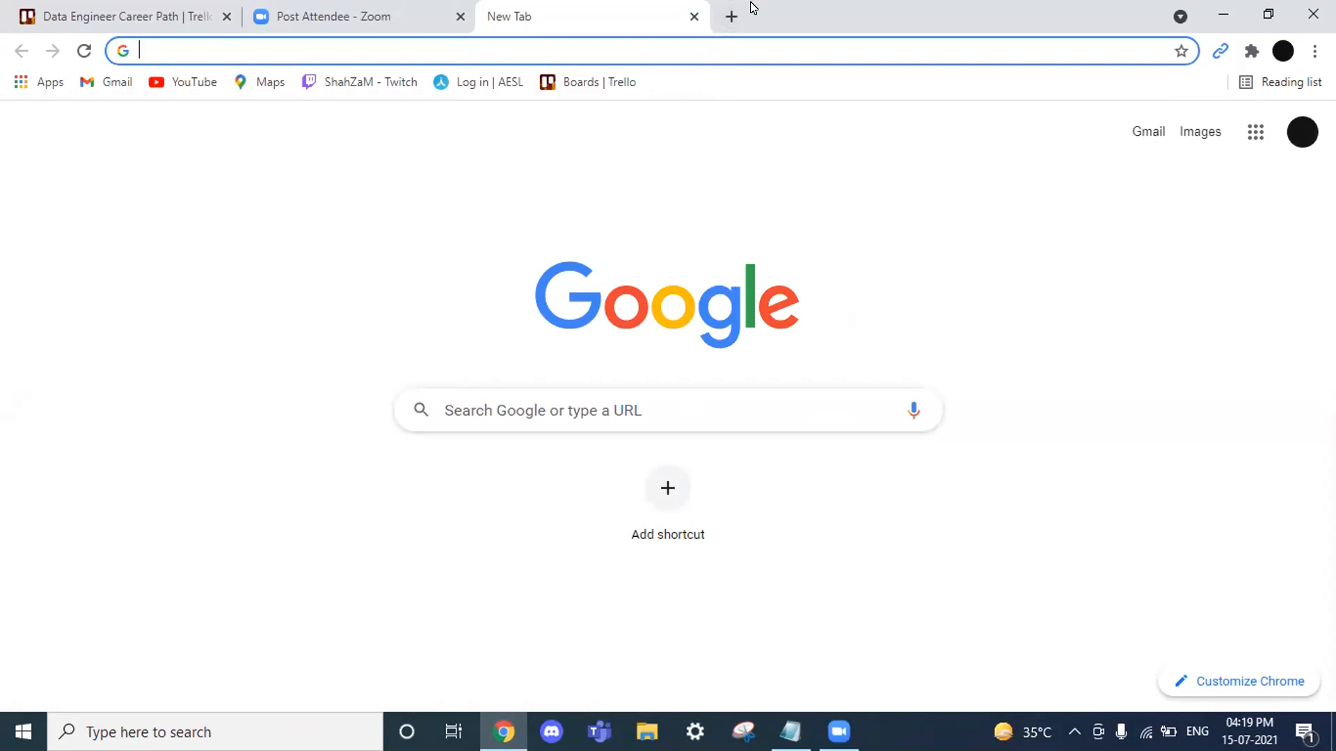
# Step: Open the SQLShack article 'How to install MySQL database server 8.0.19 on Windows 10'
pyautogui.click(712, 51)
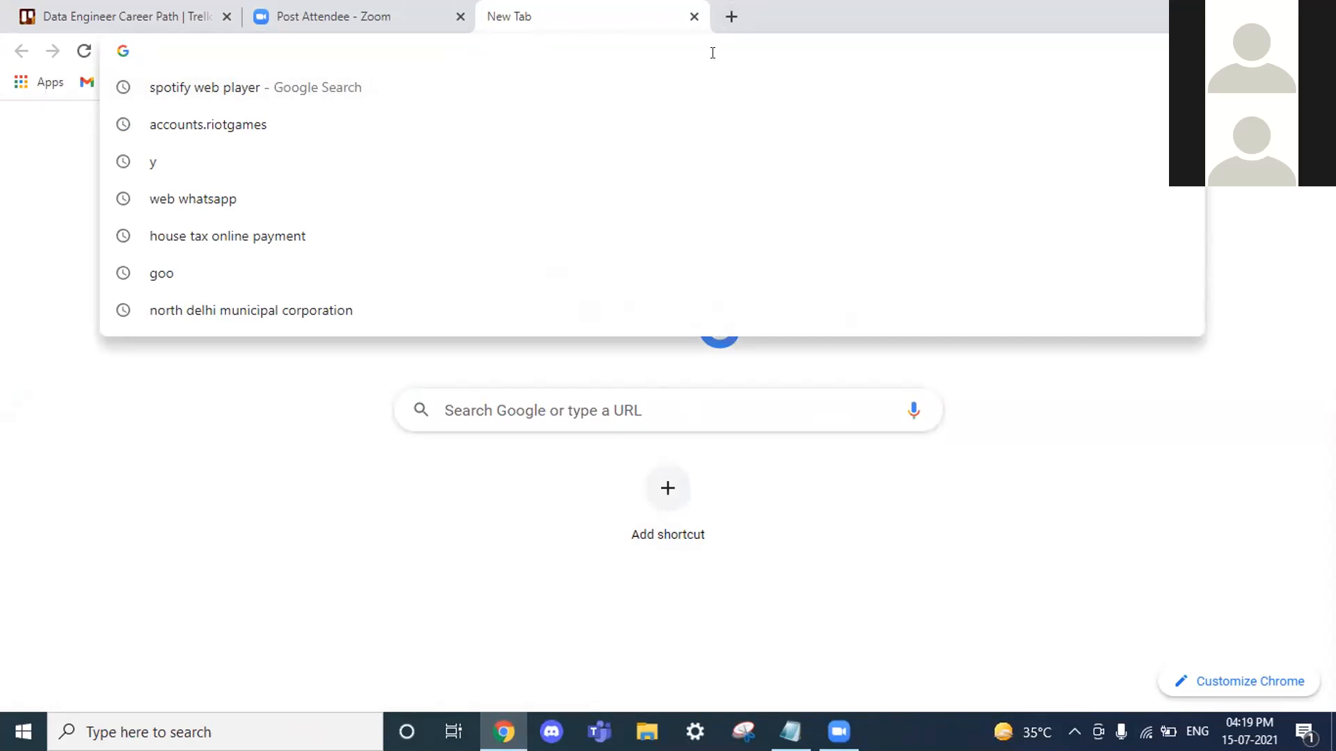
pyautogui.click(277, 603)
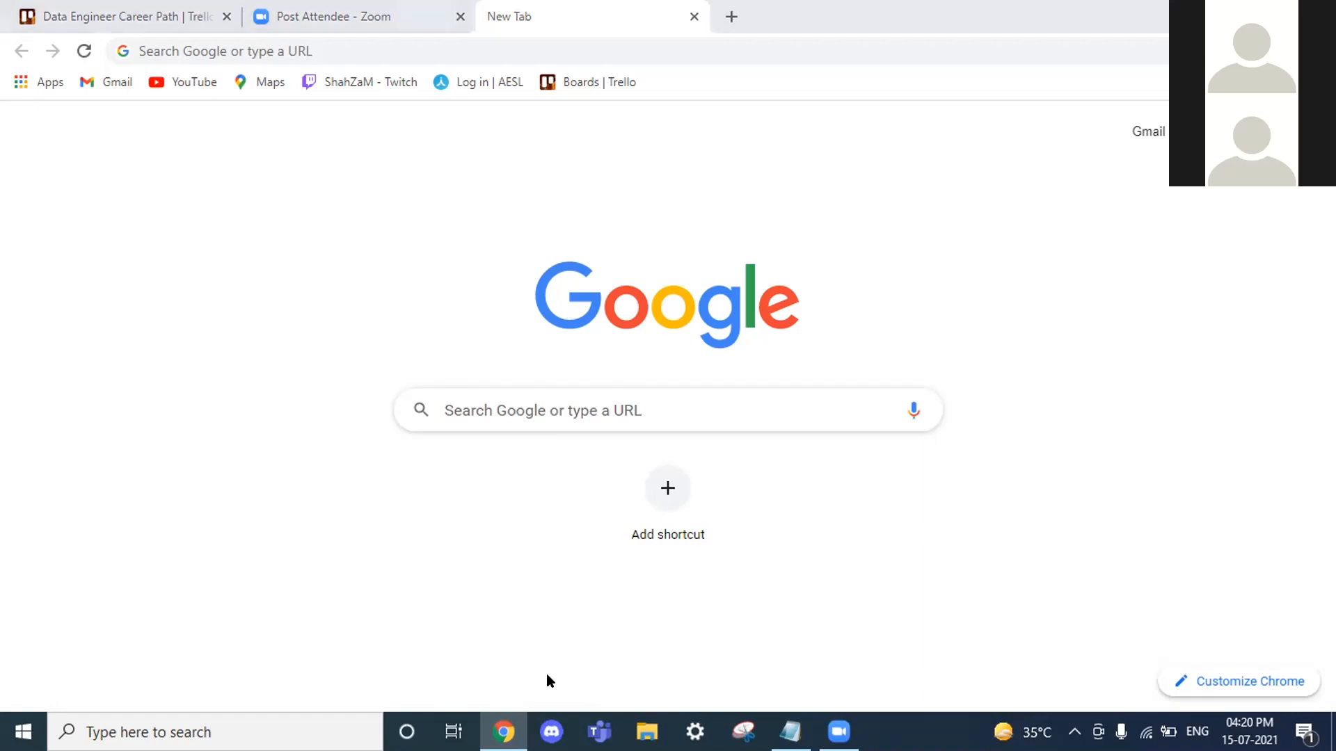
pyautogui.click(836, 188)
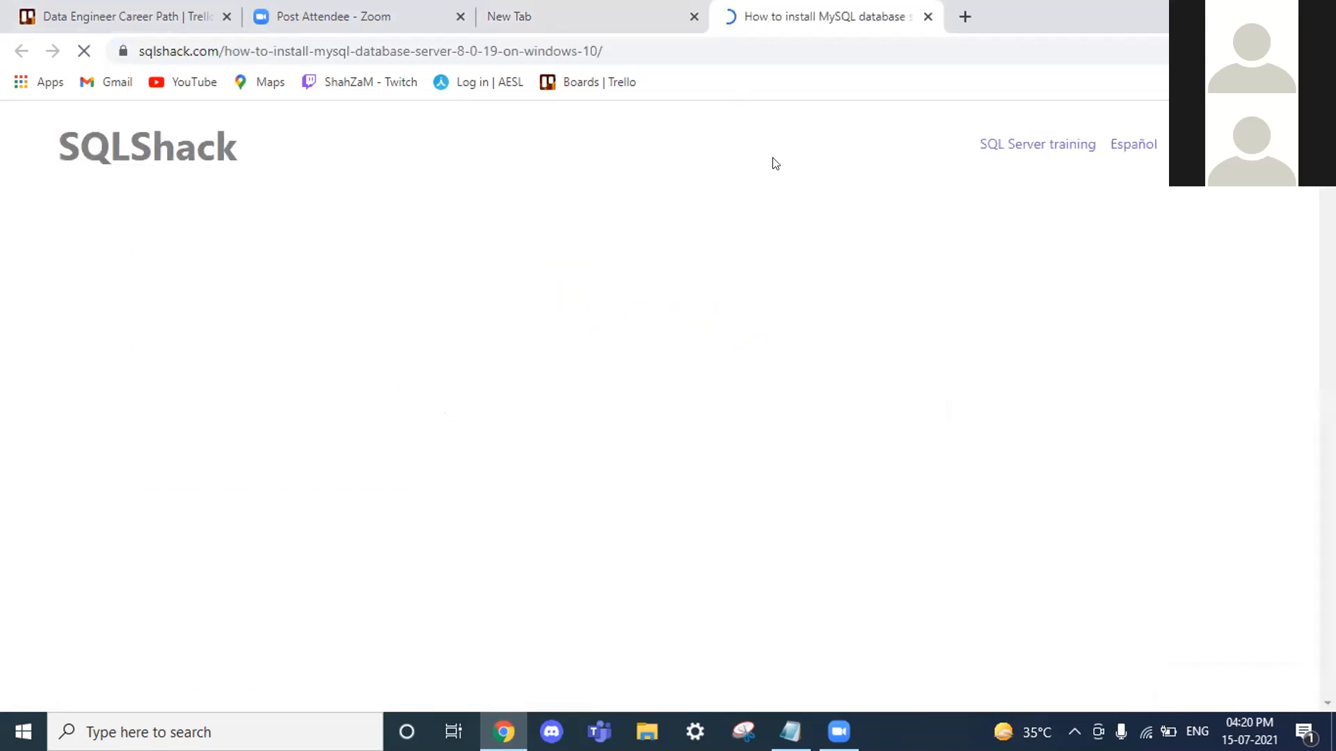
# Step: Scroll to and highlight the 'Download and install MySQL database server' heading
pyautogui.scroll(-5, 552, 278)
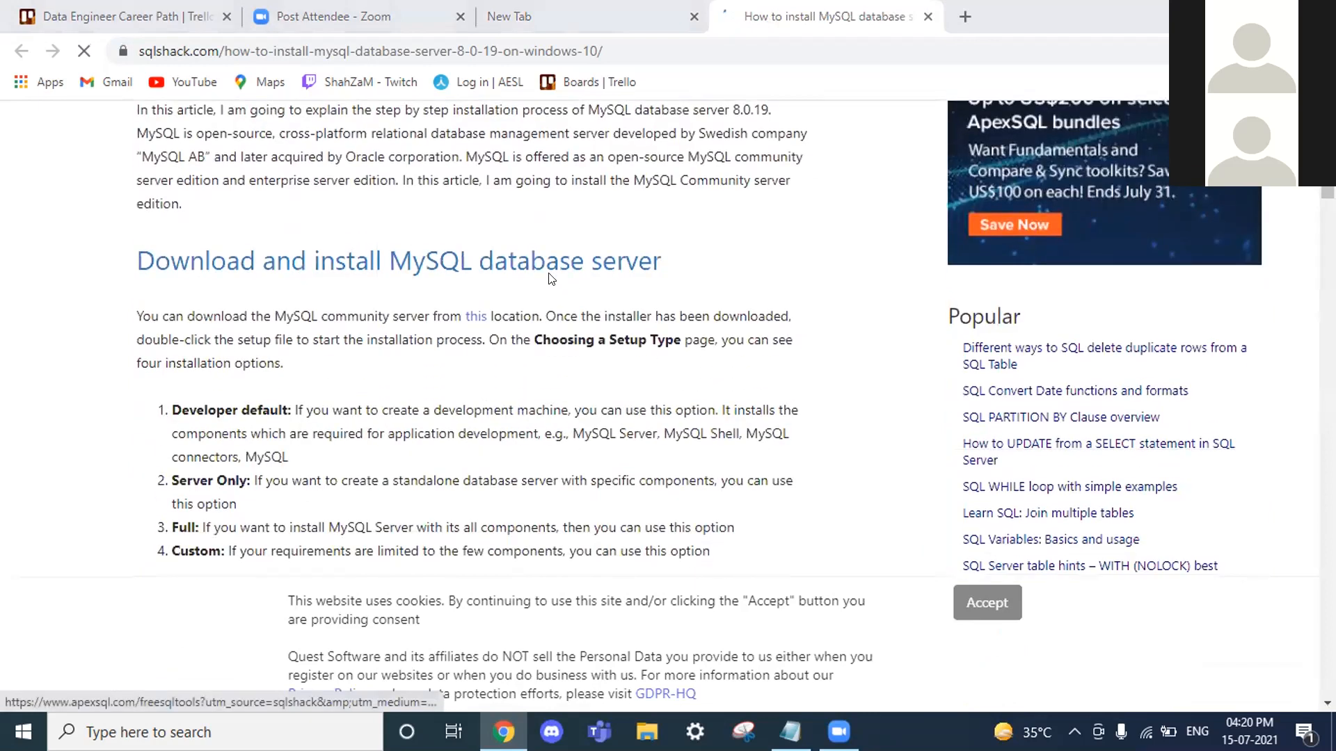
pyautogui.scroll(-2, 629, 291)
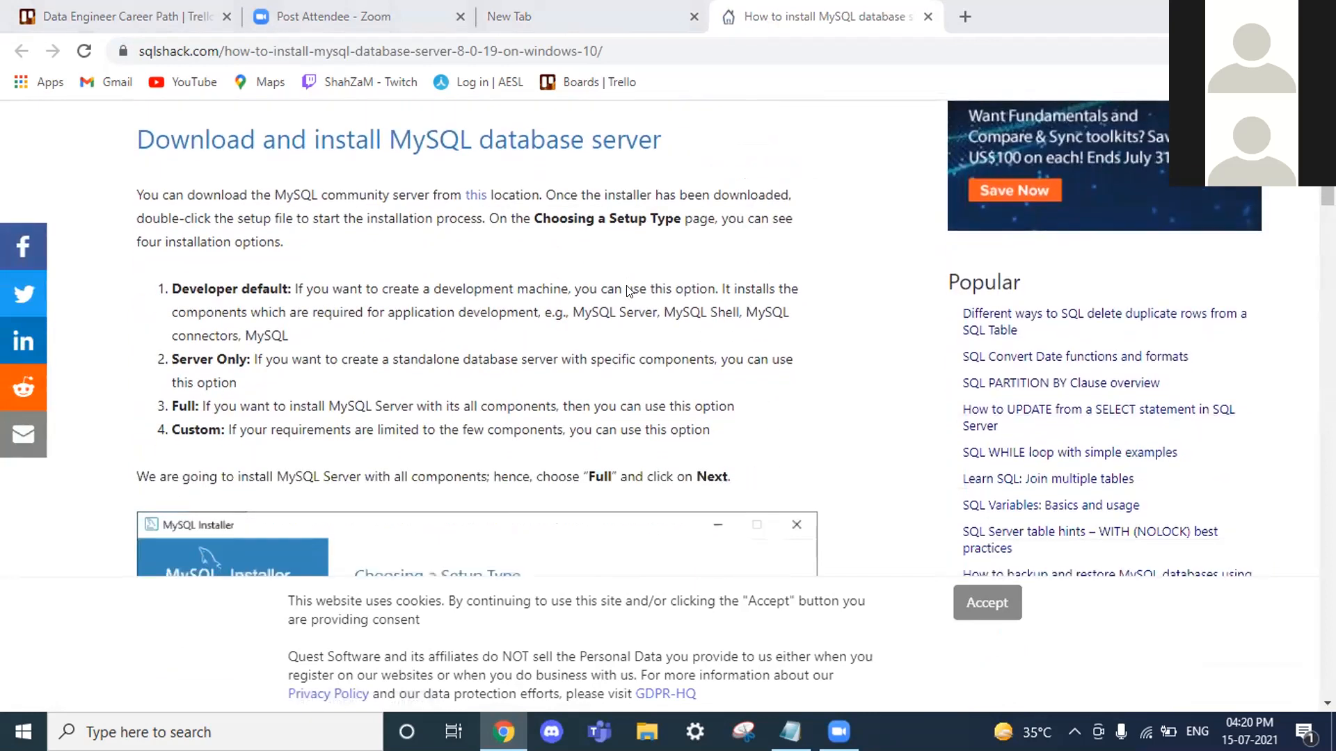
pyautogui.scroll(-2, 628, 291)
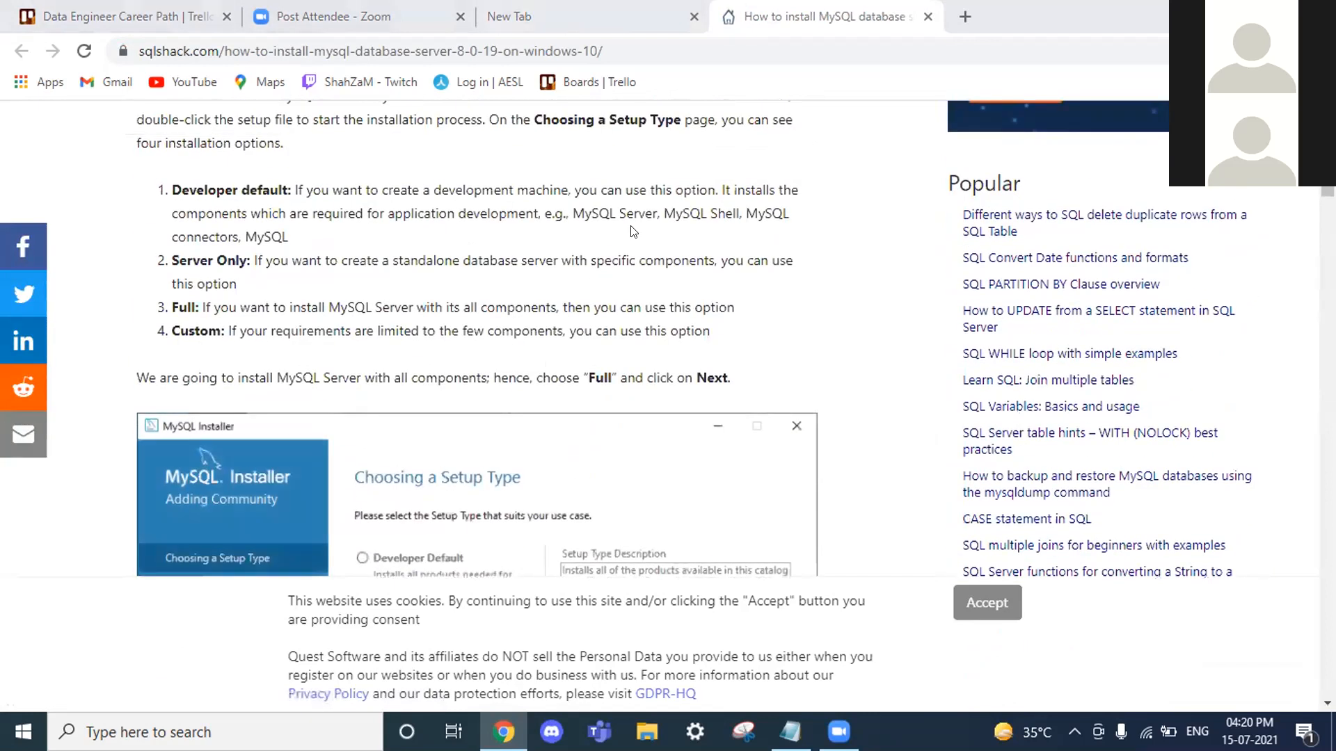
pyautogui.scroll(10, 633, 231)
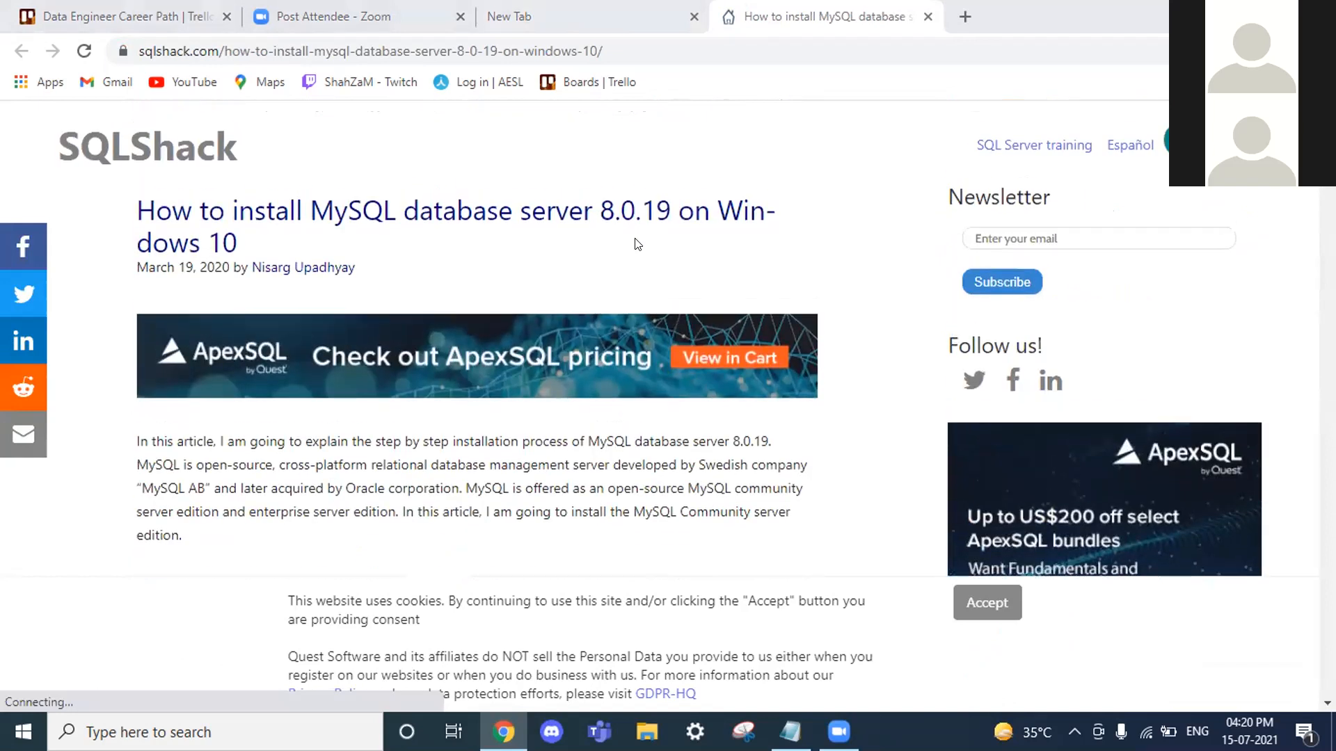
pyautogui.scroll(-2, 634, 235)
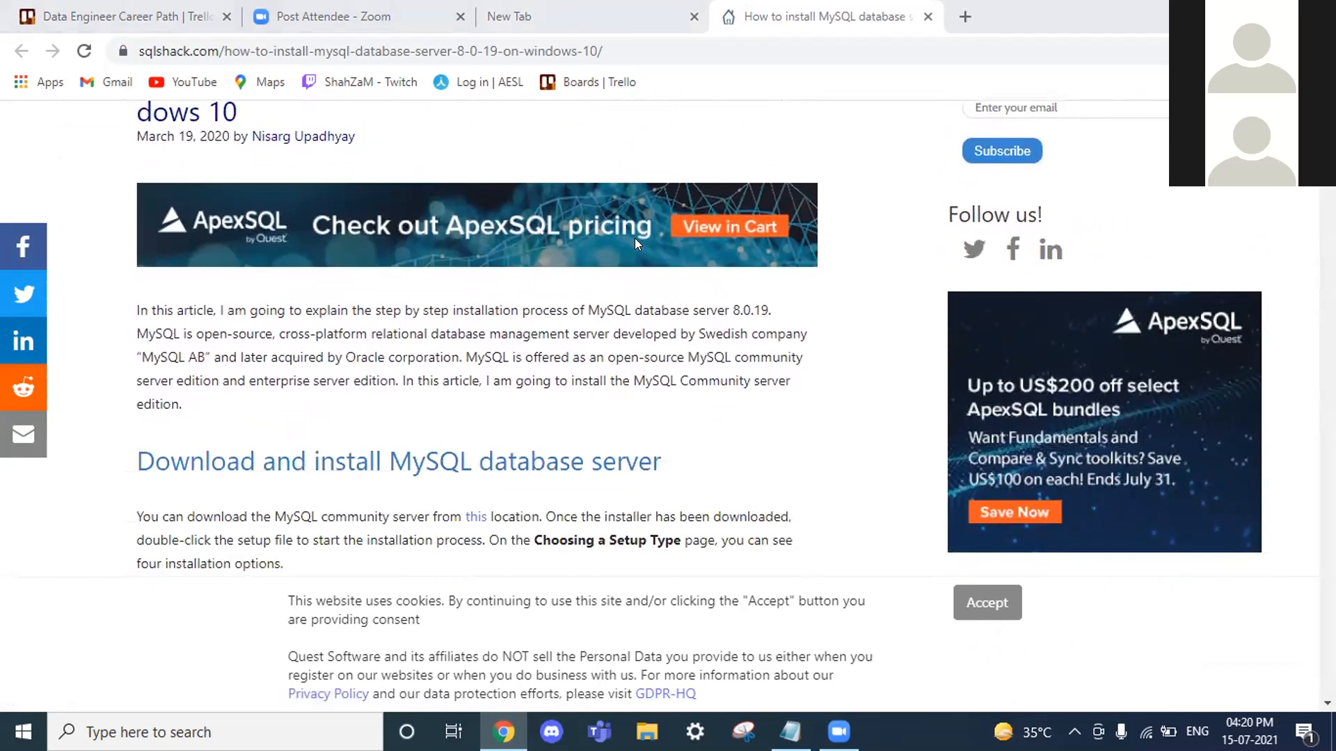
pyautogui.scroll(-1, 634, 238)
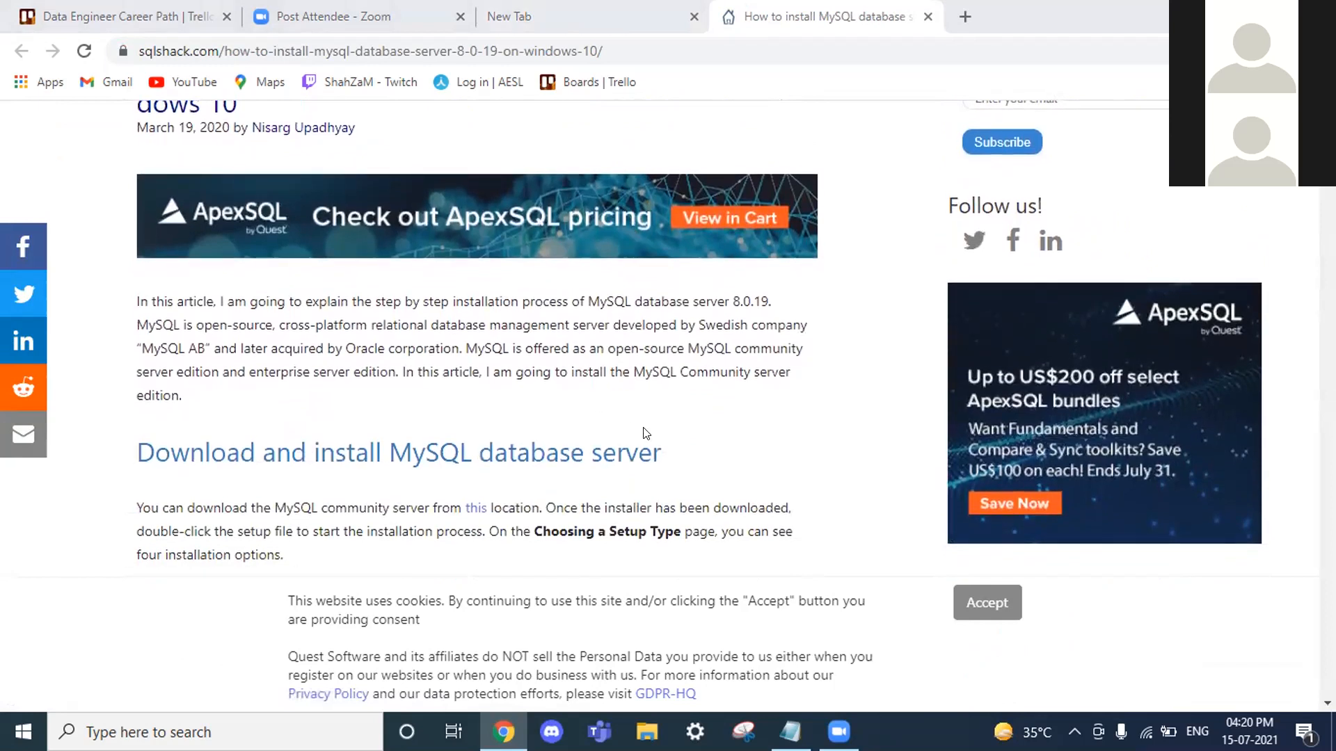
pyautogui.doubleClick(562, 451)
pyautogui.click(562, 450)
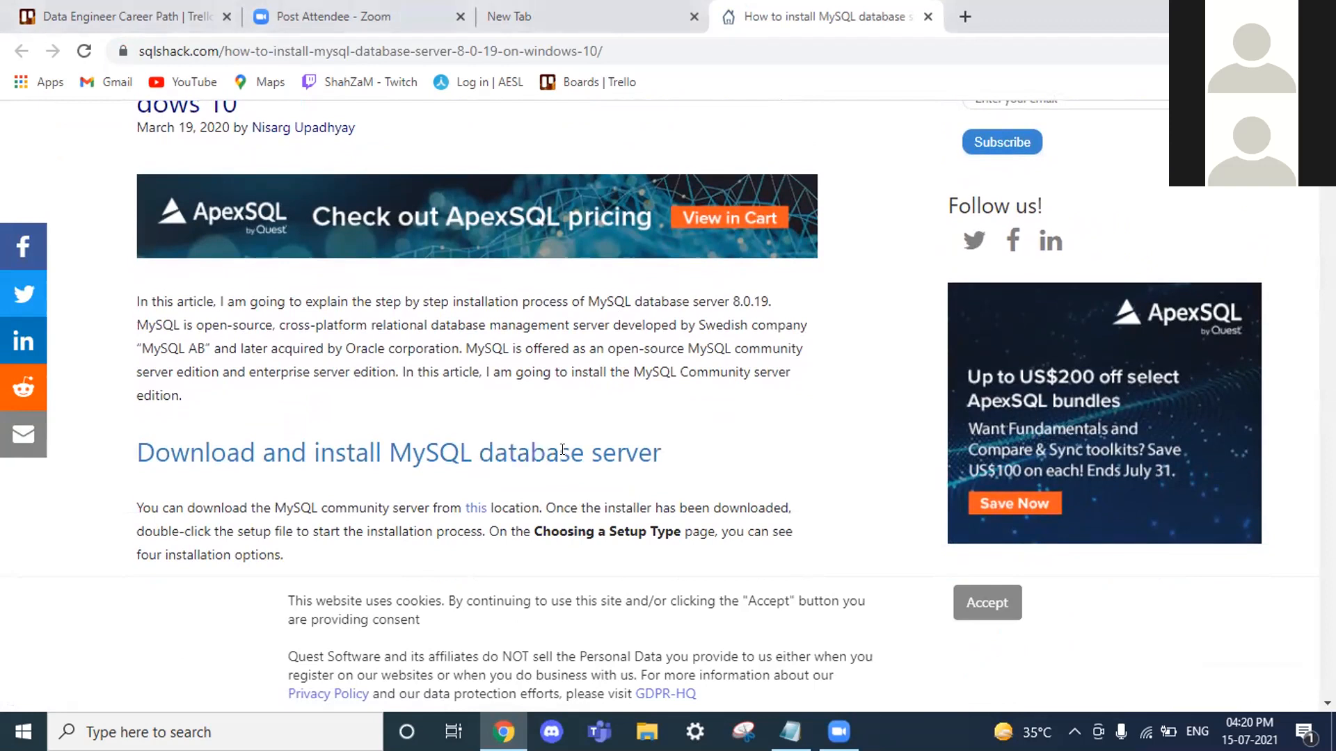
pyautogui.scroll(1, 562, 451)
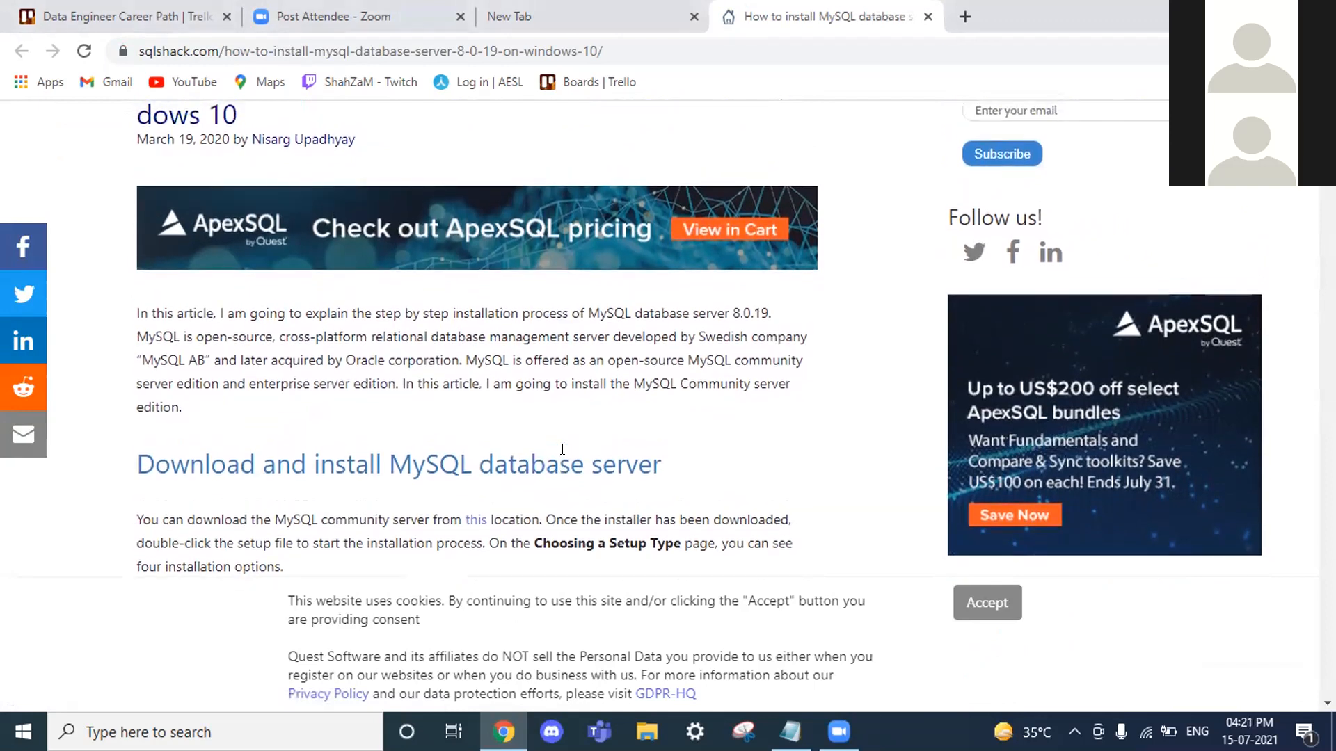
pyautogui.scroll(1, 615, 431)
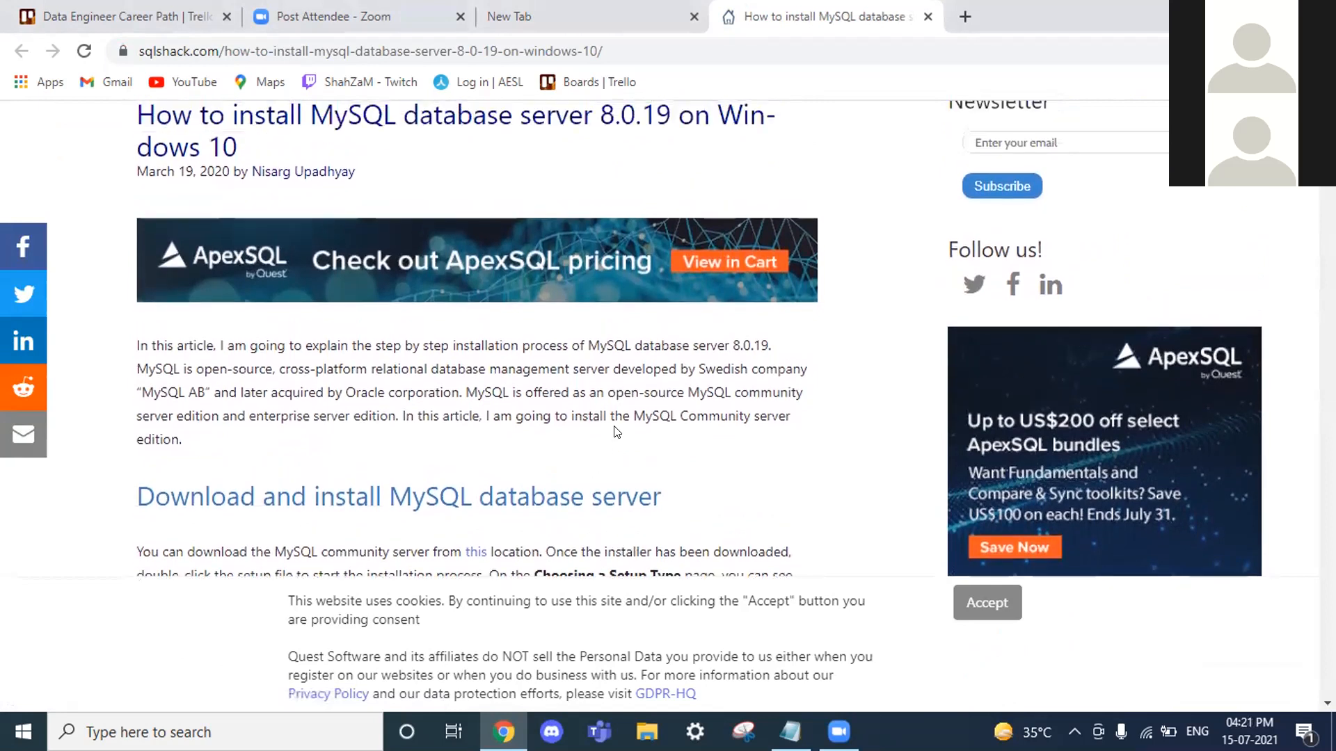
pyautogui.scroll(-1, 615, 432)
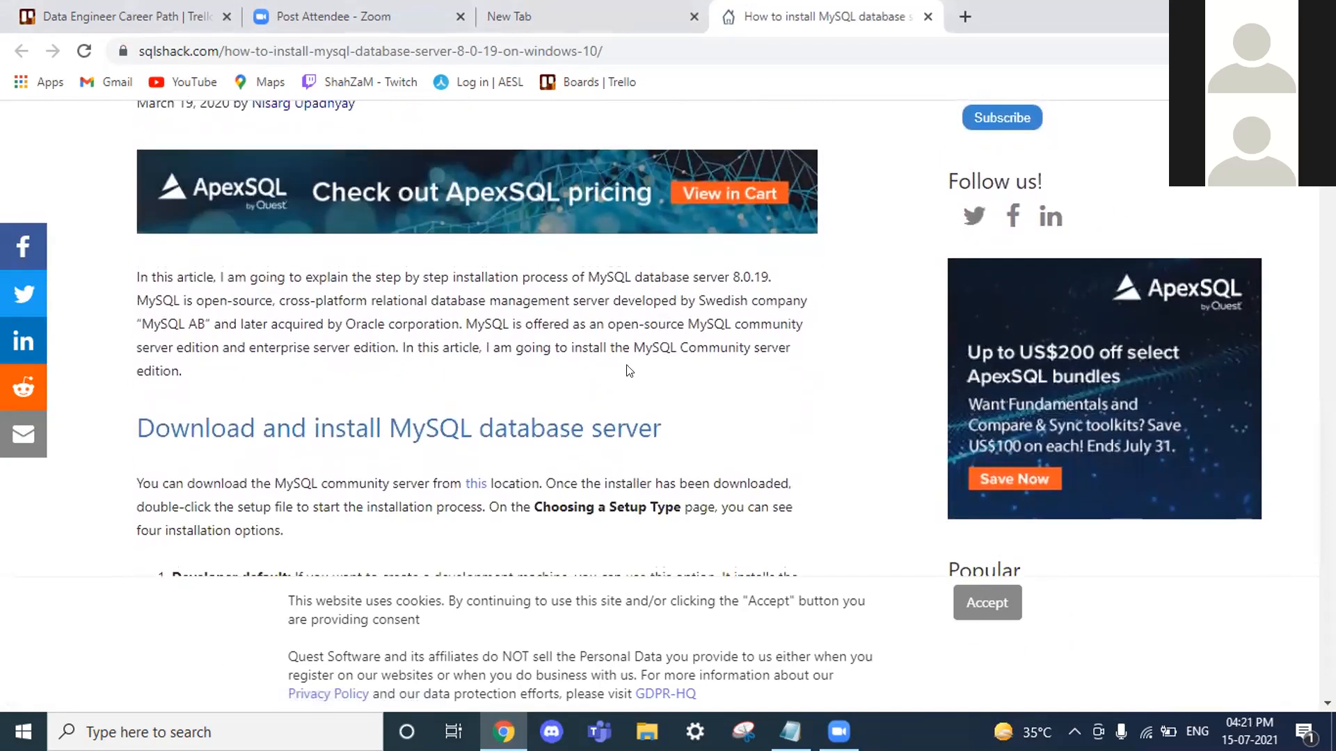
pyautogui.tripleClick(547, 431)
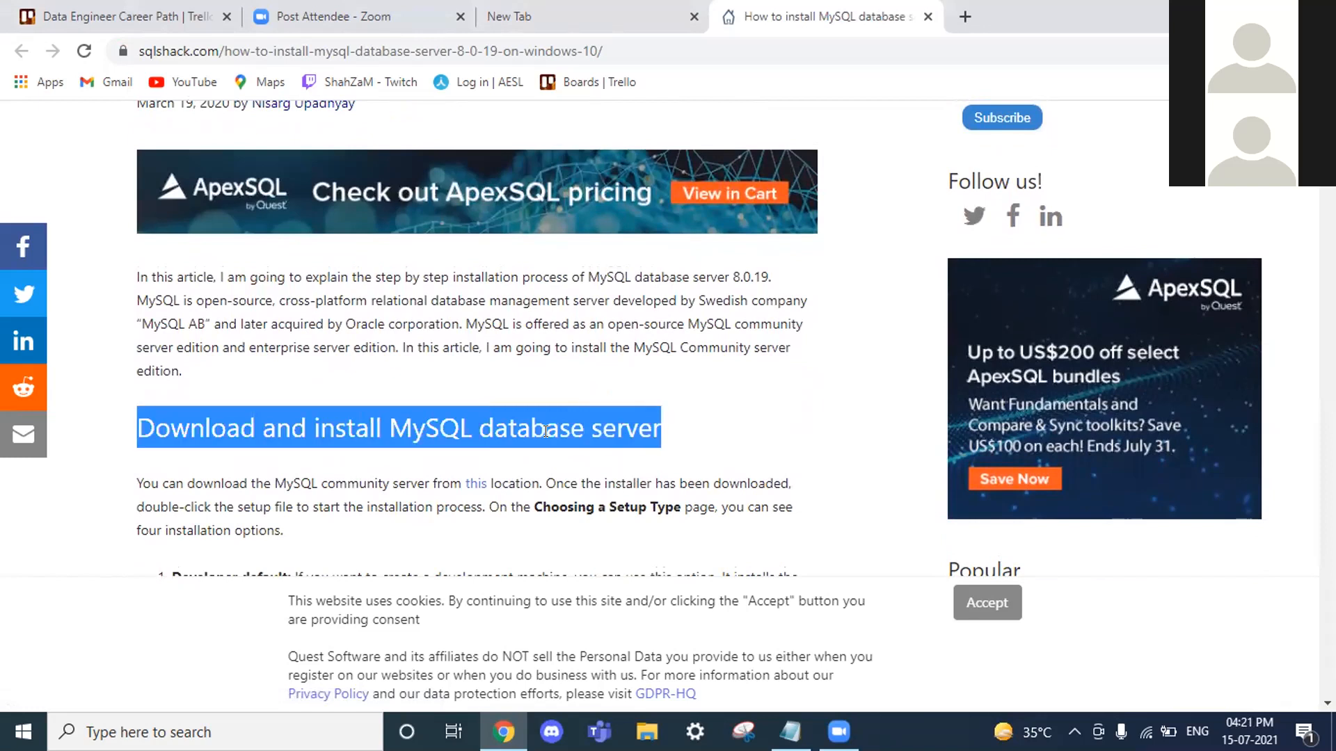
pyautogui.scroll(-1, 546, 431)
pyautogui.click(556, 420)
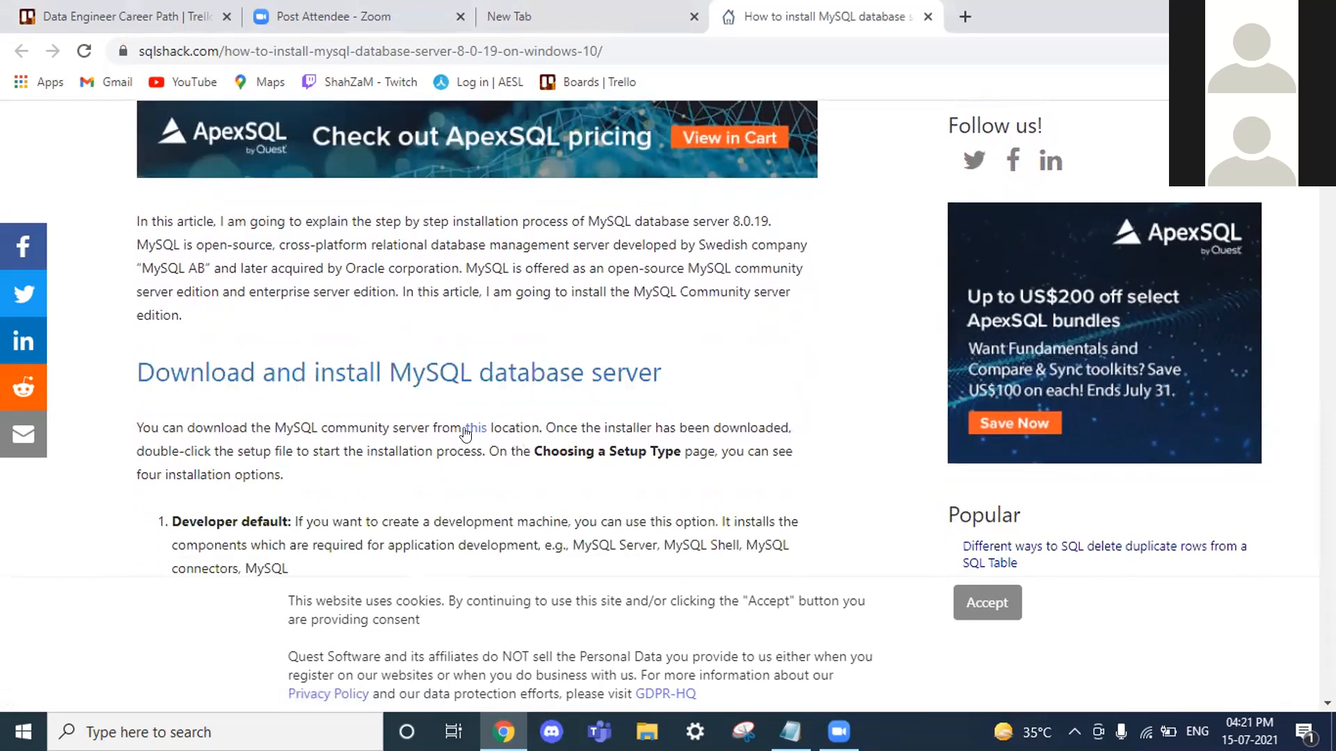
# Step: Save mysql-installer-community-8.0.19.0 to the Downloads folder from the article's download link
pyautogui.rightClick(466, 434)
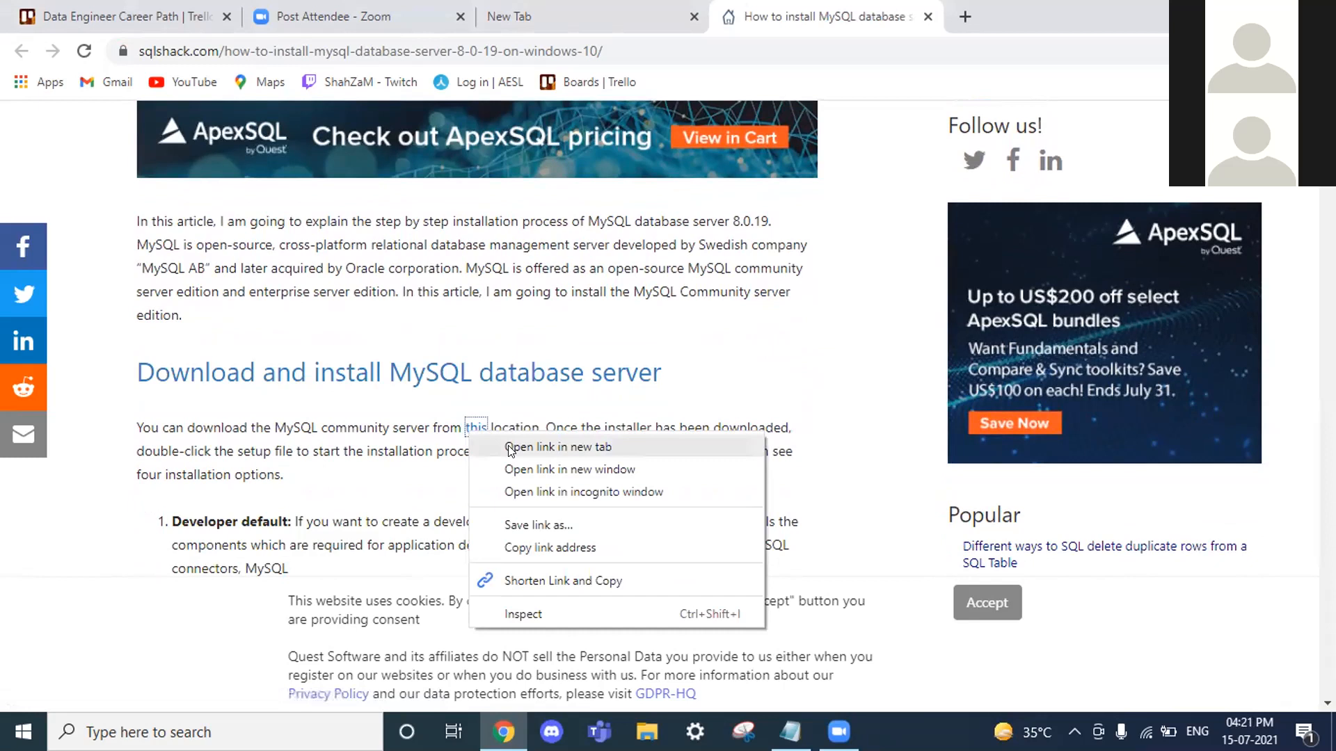
pyautogui.click(528, 446)
pyautogui.click(995, 6)
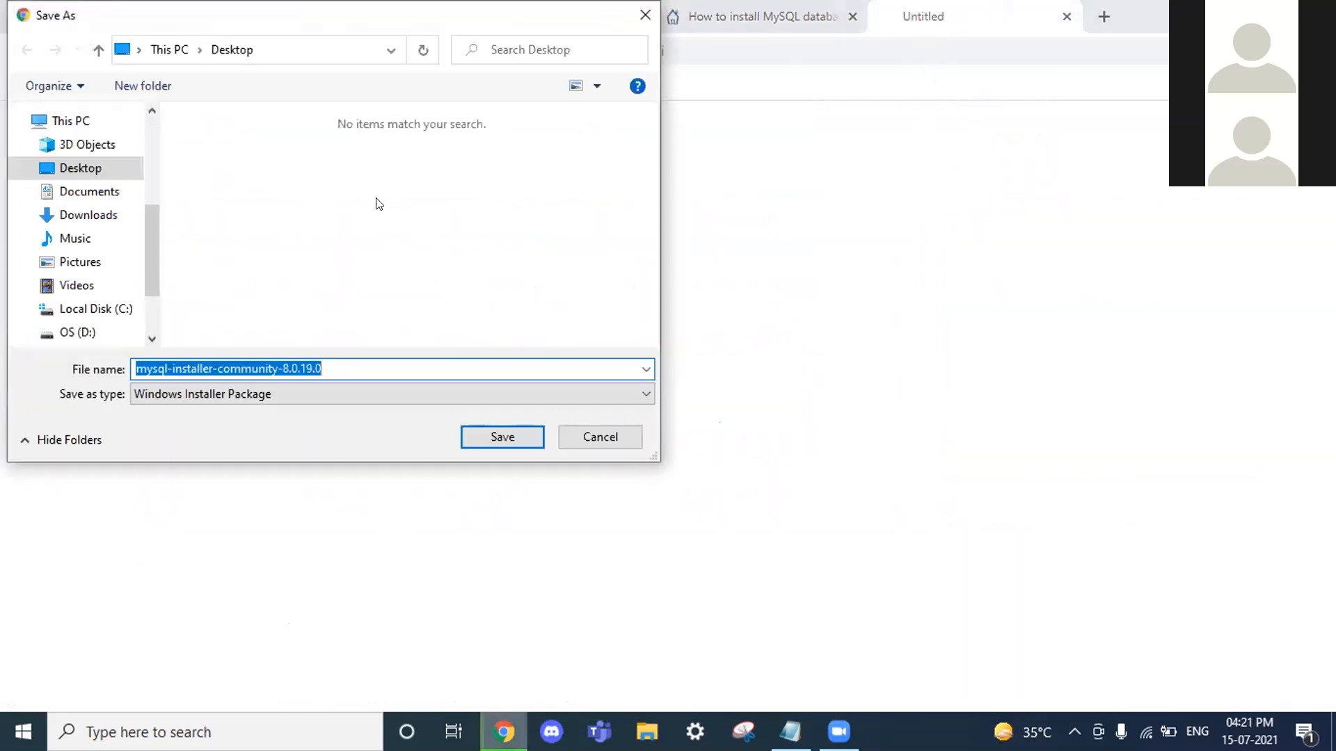
pyautogui.click(97, 215)
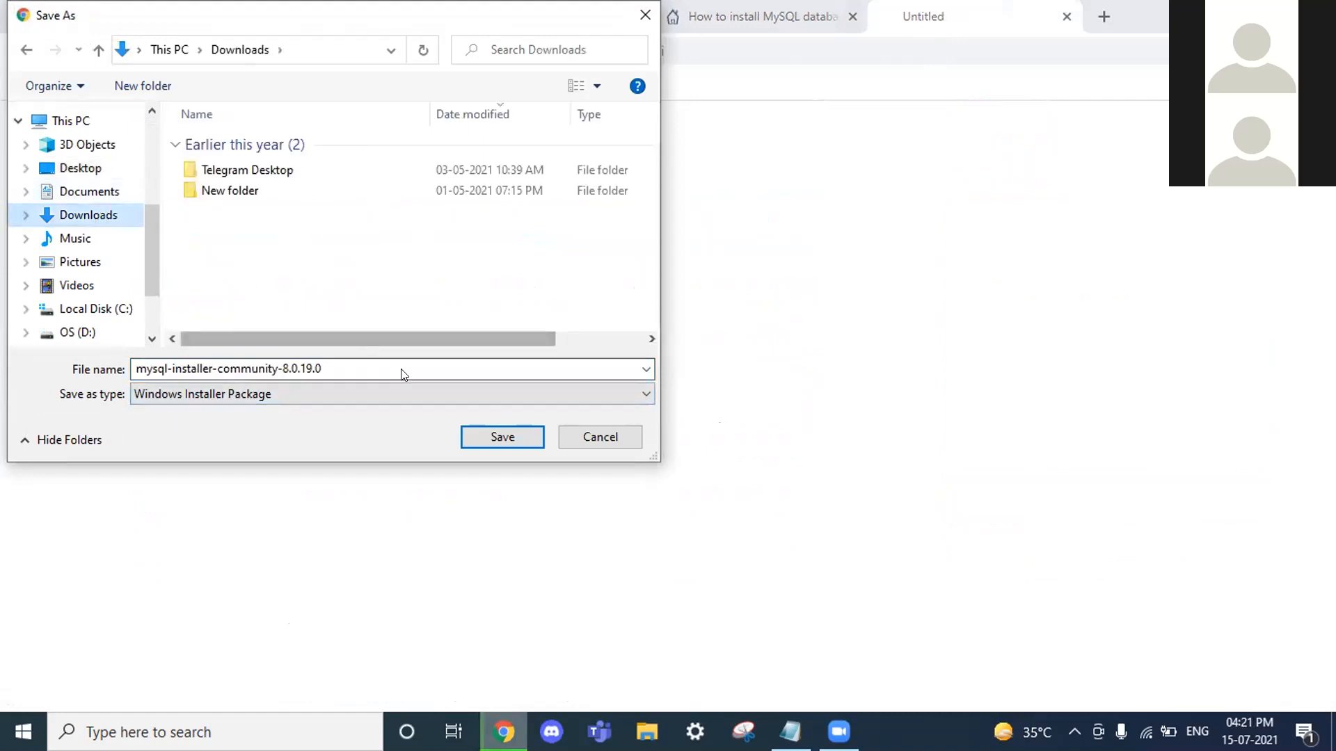
pyautogui.click(479, 430)
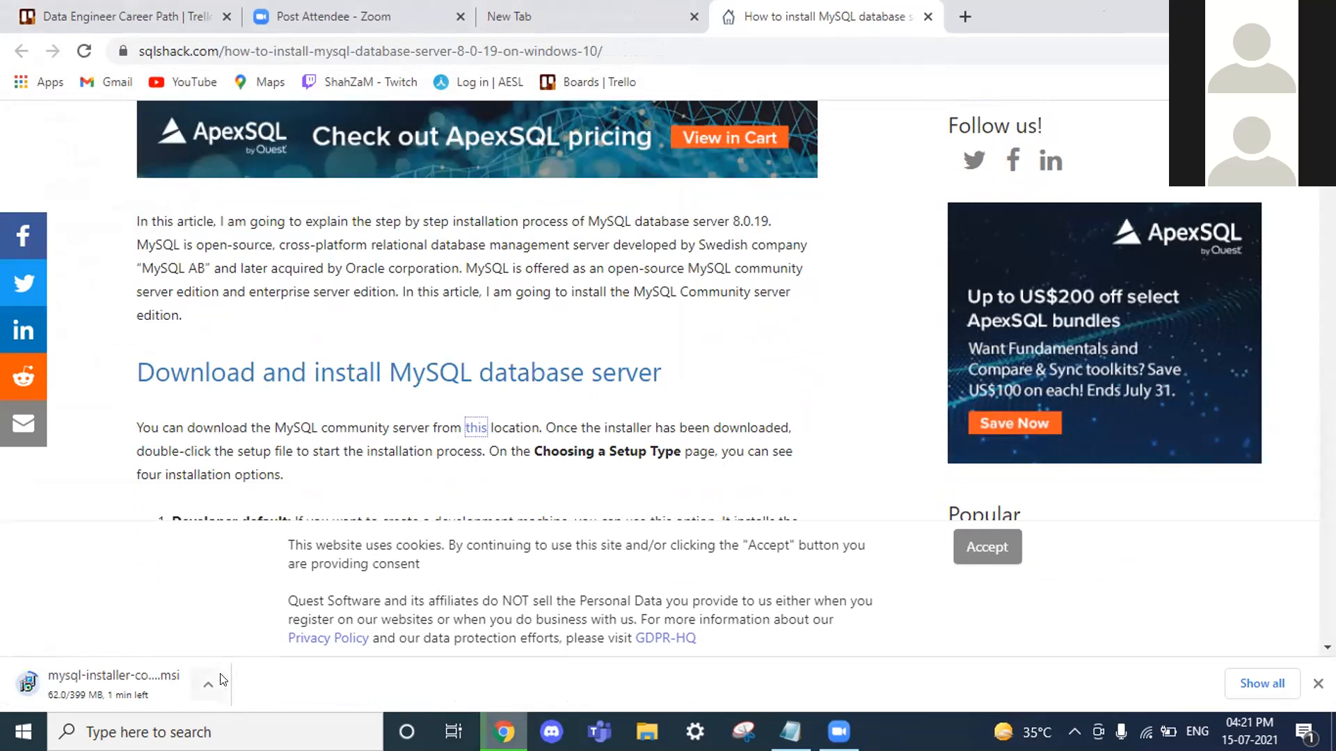
# Step: Dismiss the cookie notice and scroll past Choosing a Setup Type to the Check Requirements screenshot
pyautogui.click(987, 547)
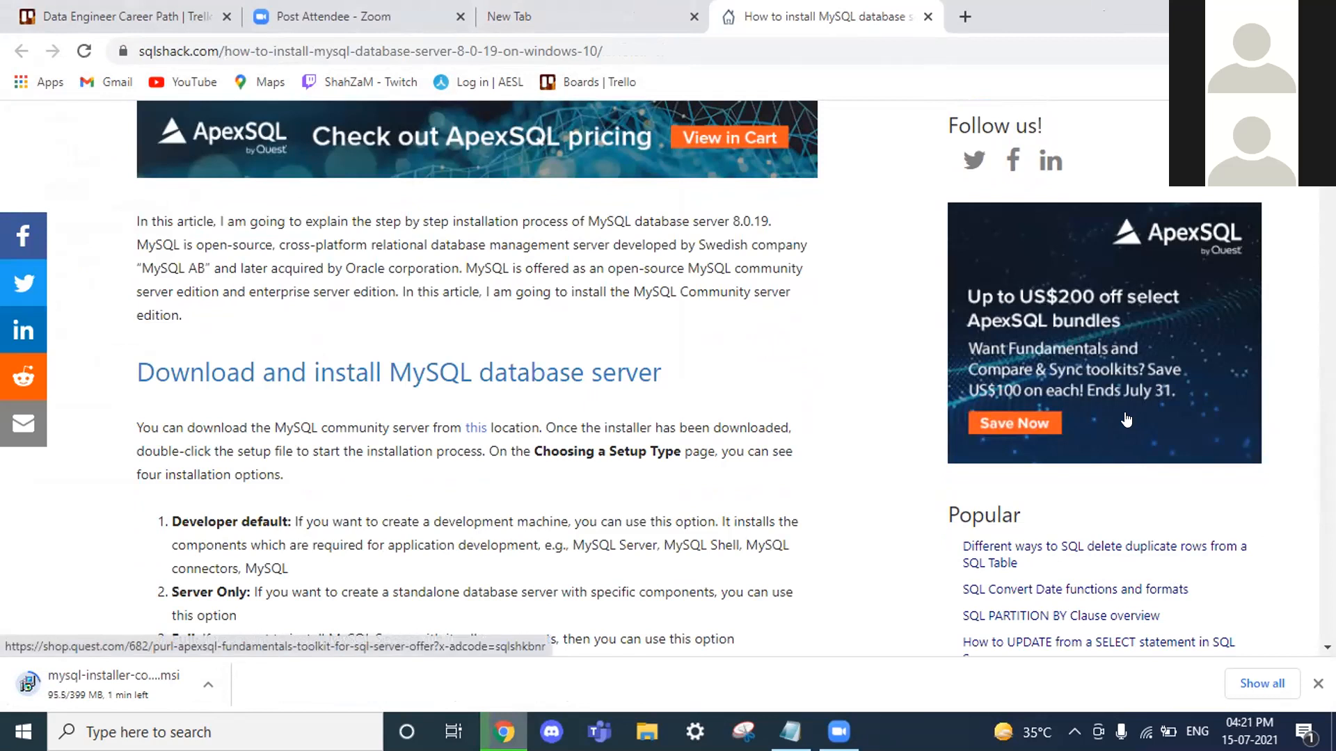
pyautogui.scroll(-2, 1050, 515)
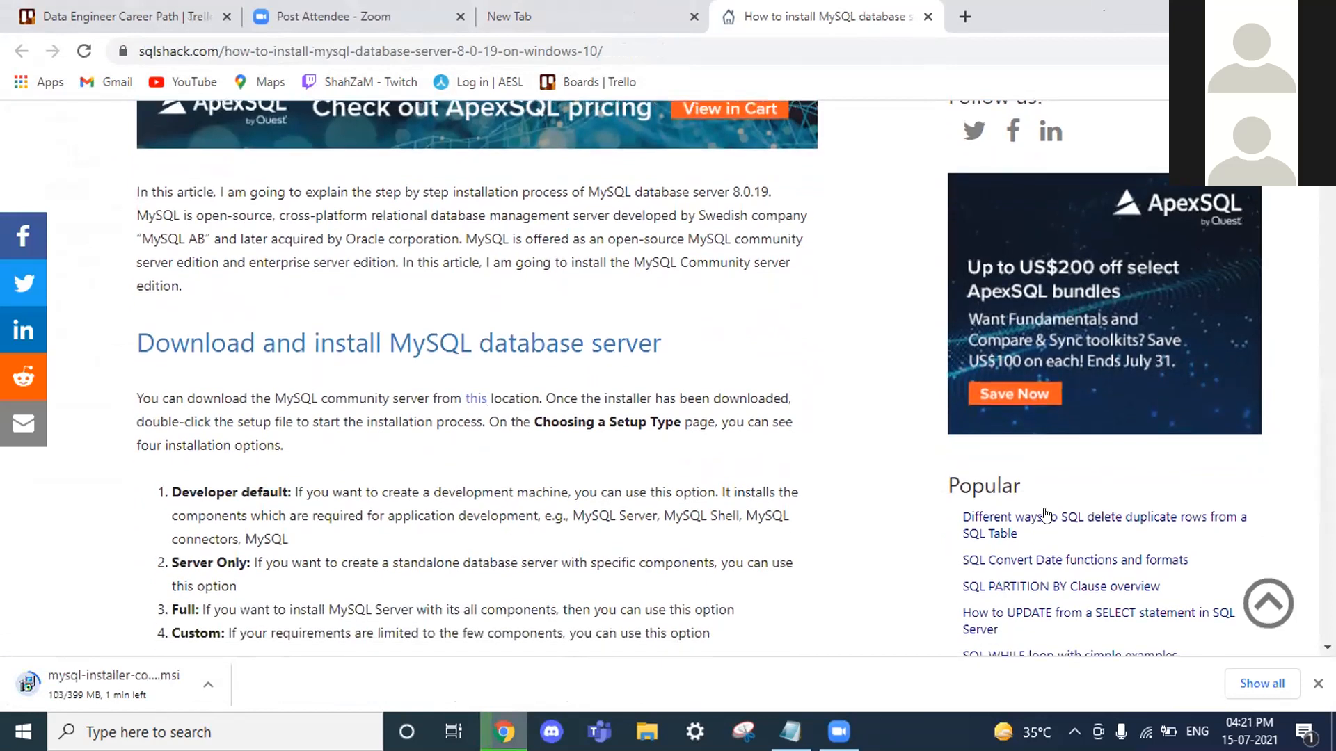
pyautogui.scroll(-1, 842, 445)
pyautogui.scroll(-2, 840, 439)
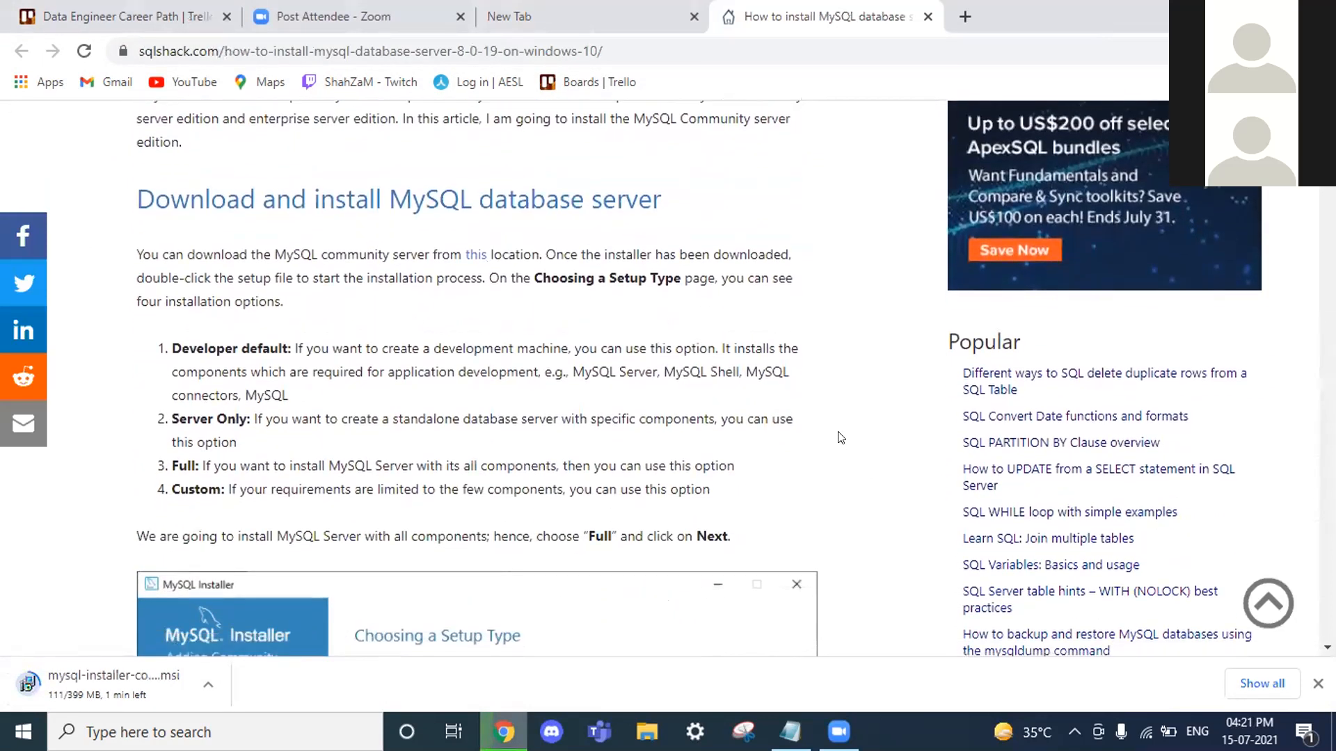
pyautogui.scroll(-3, 840, 437)
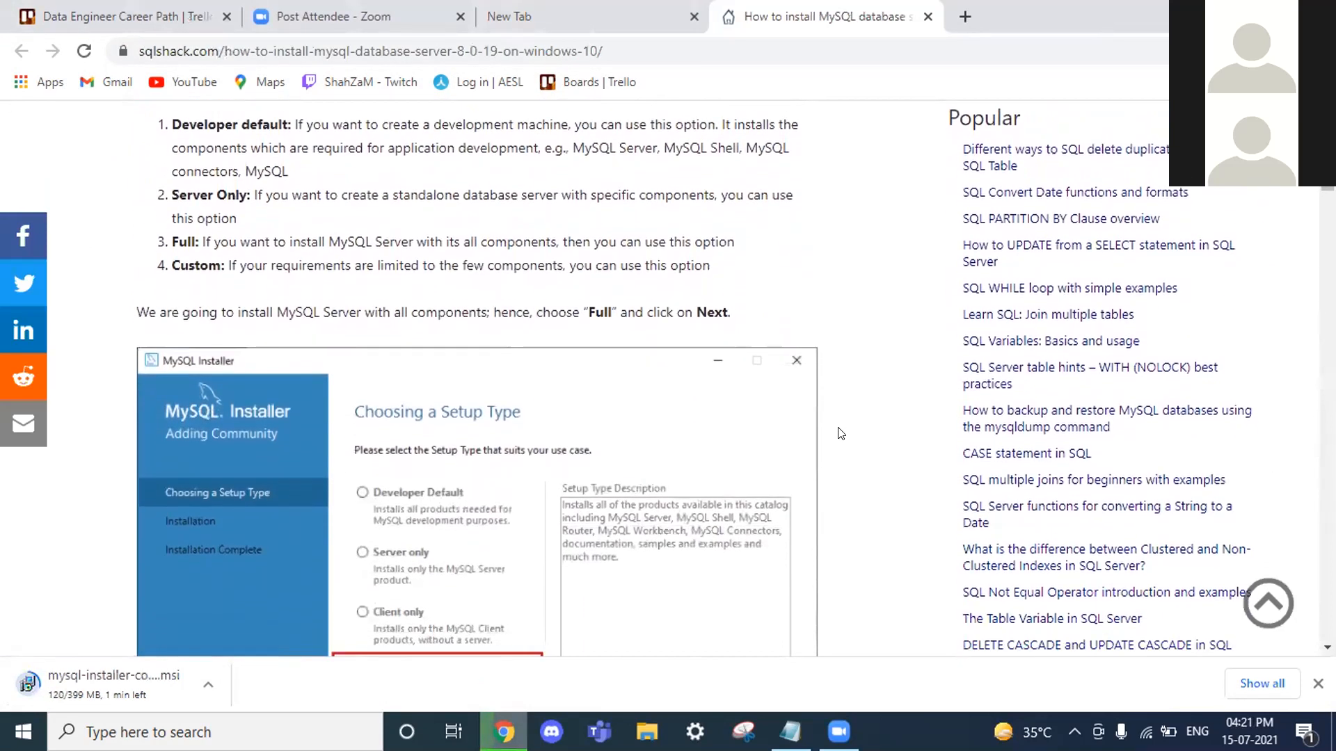
pyautogui.scroll(-2, 840, 433)
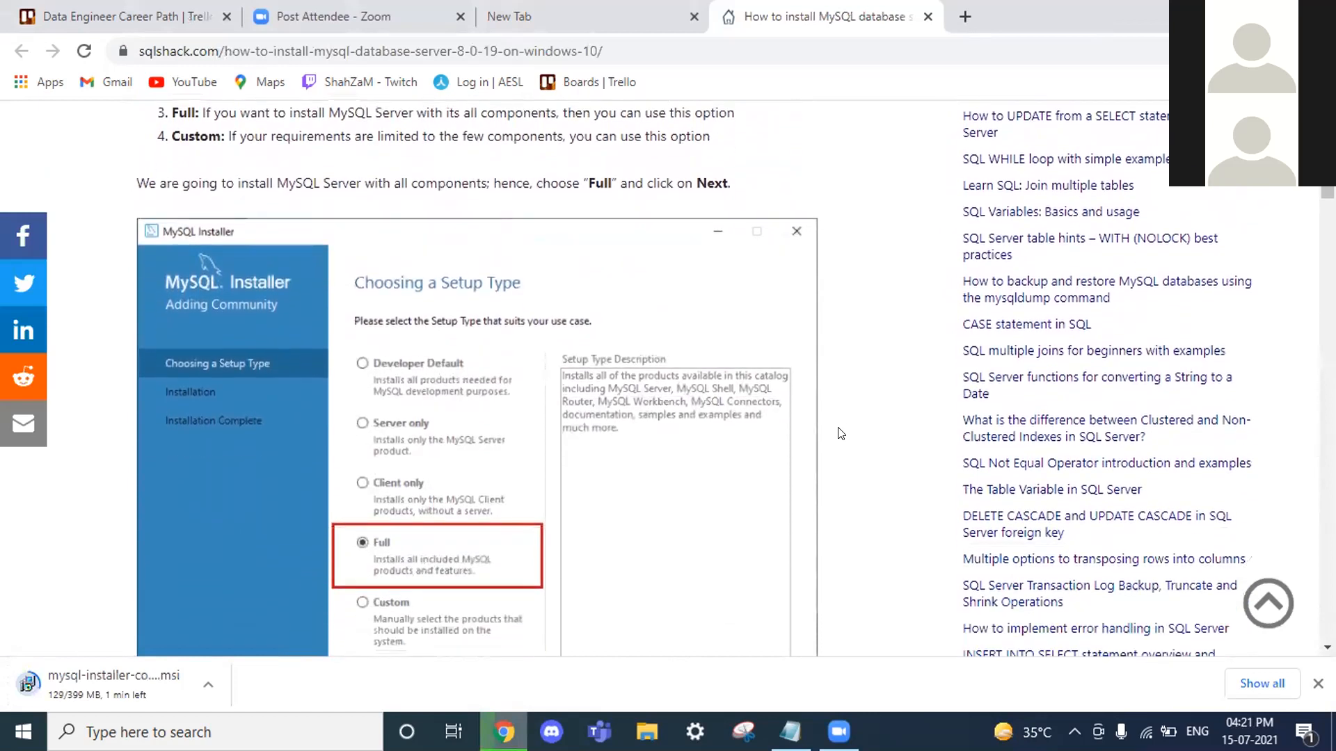
pyautogui.scroll(-2, 840, 433)
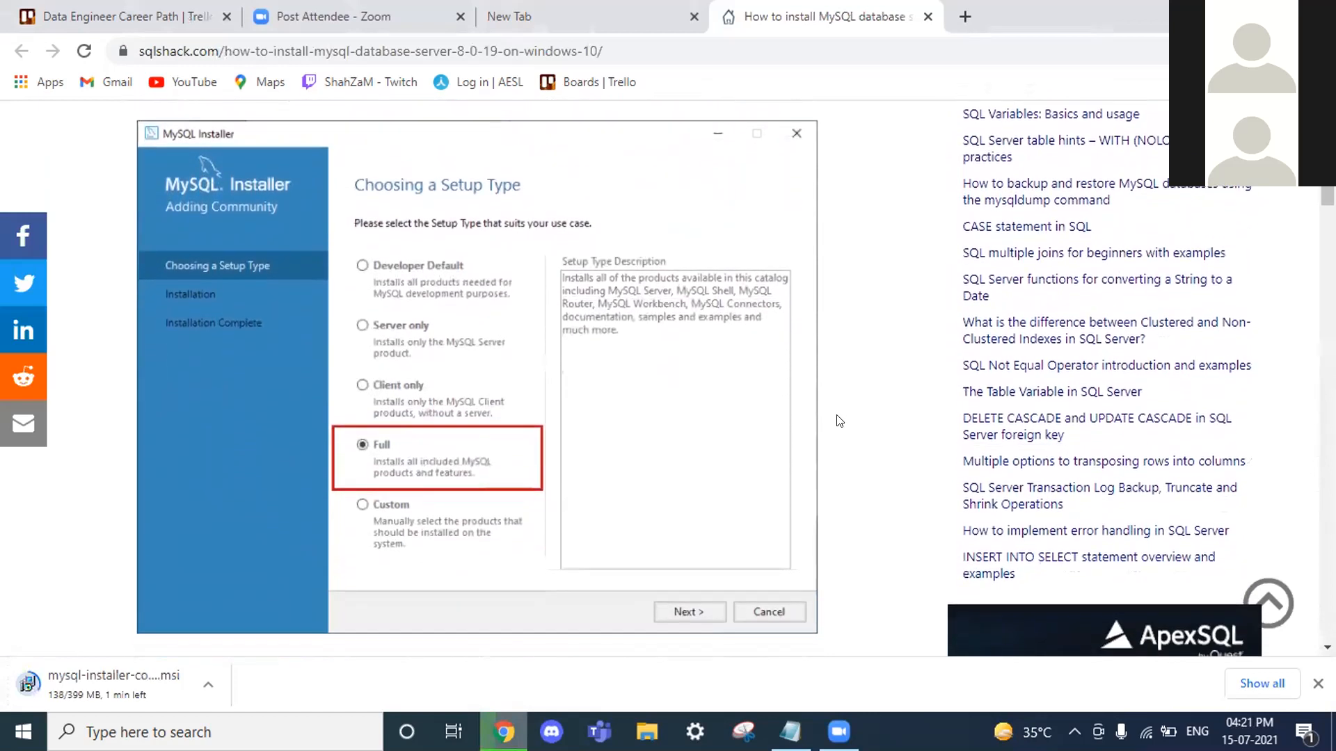
pyautogui.scroll(-1, 840, 421)
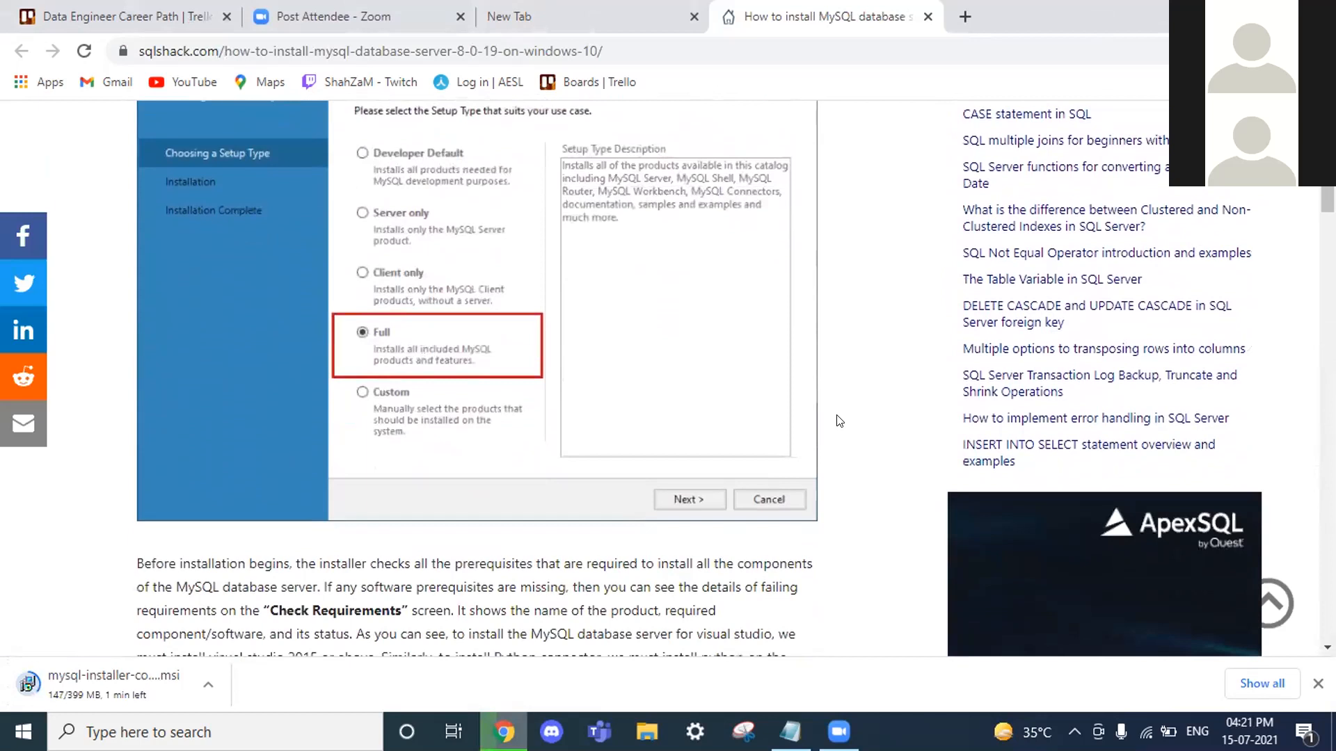
pyautogui.scroll(-1, 840, 421)
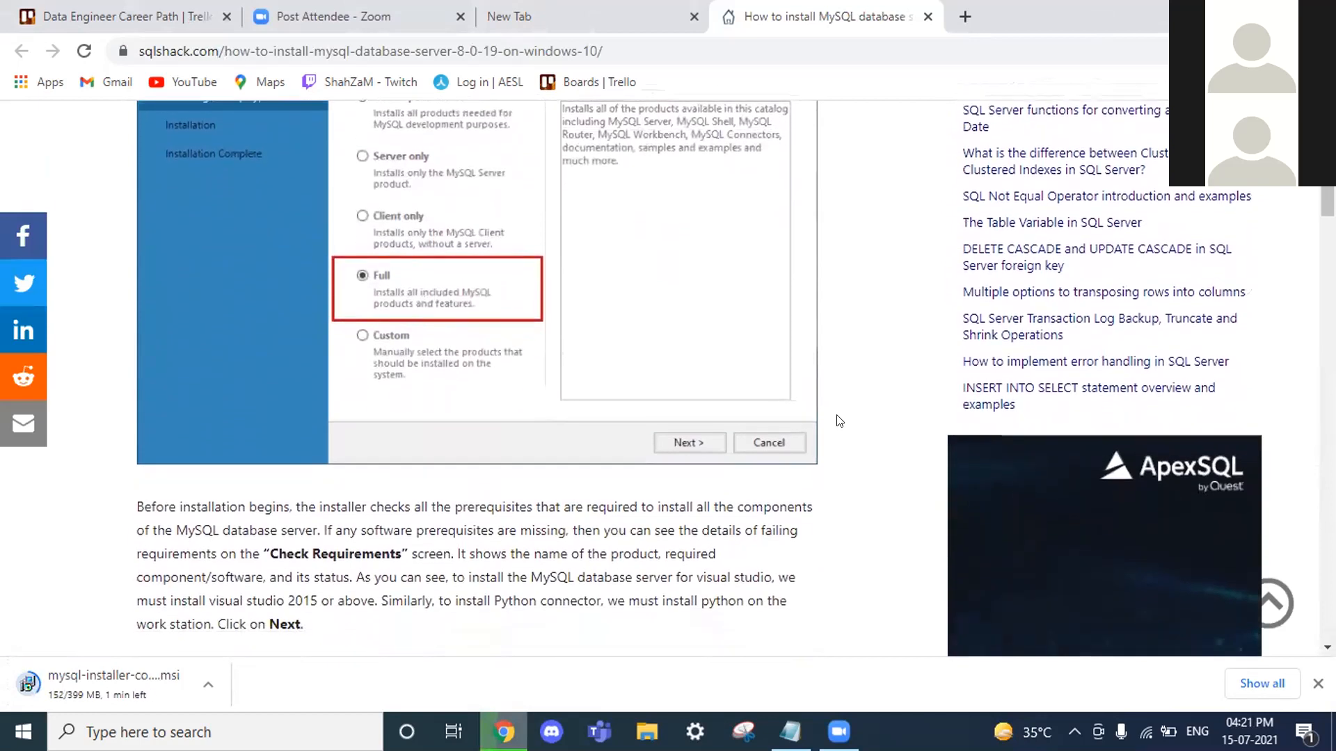
pyautogui.scroll(-2, 840, 421)
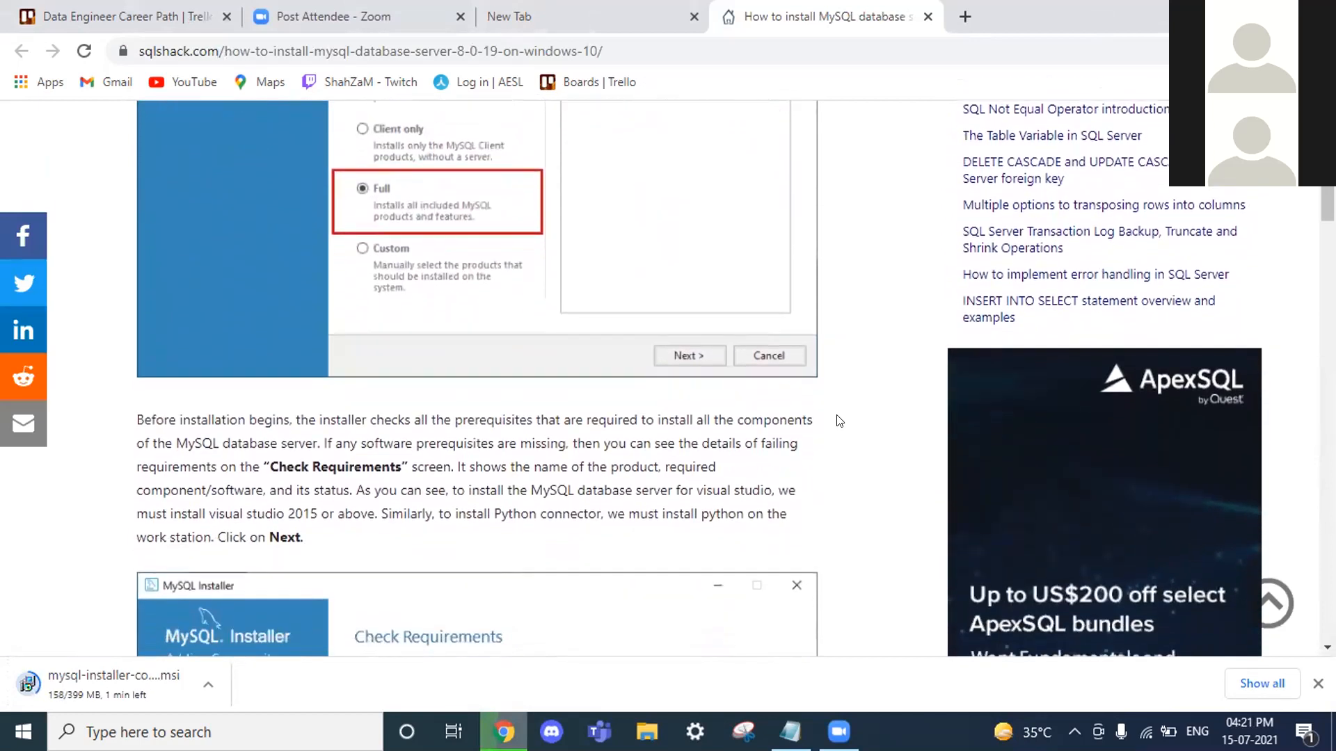
pyautogui.scroll(-1, 840, 420)
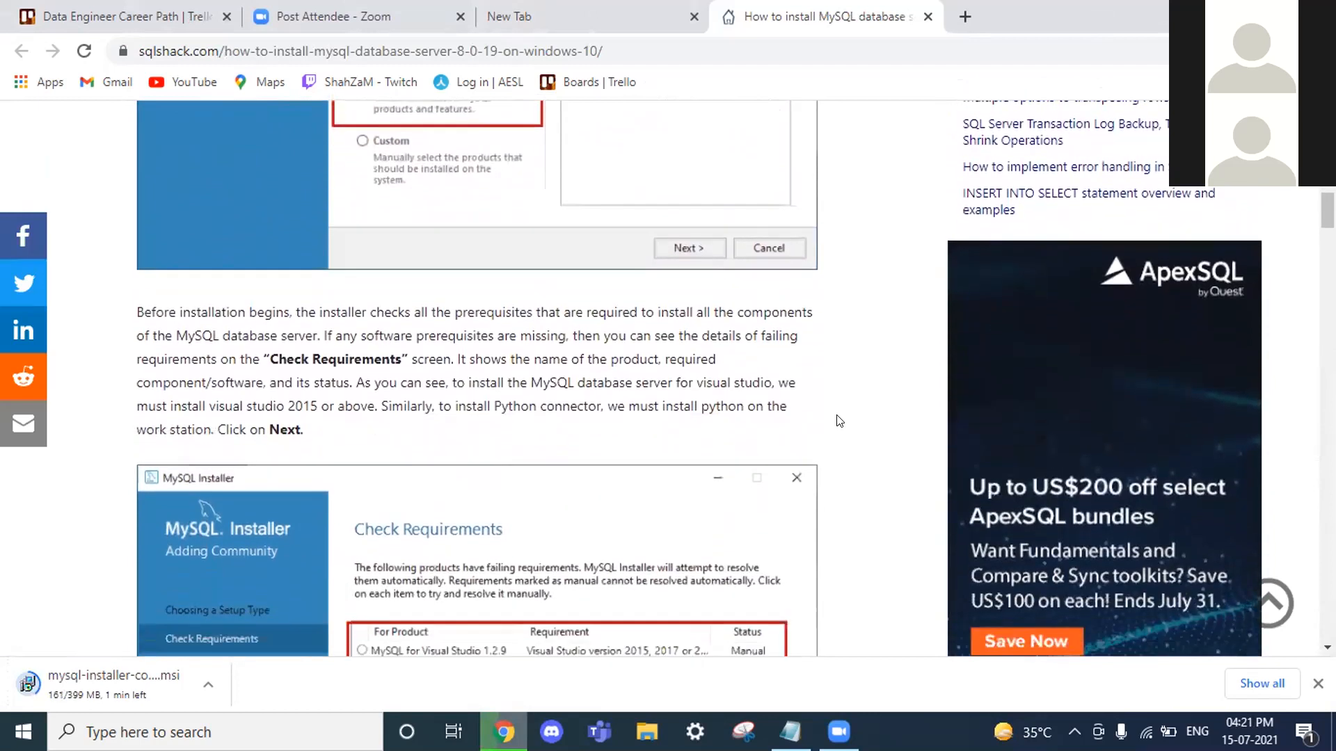
pyautogui.scroll(-1, 840, 421)
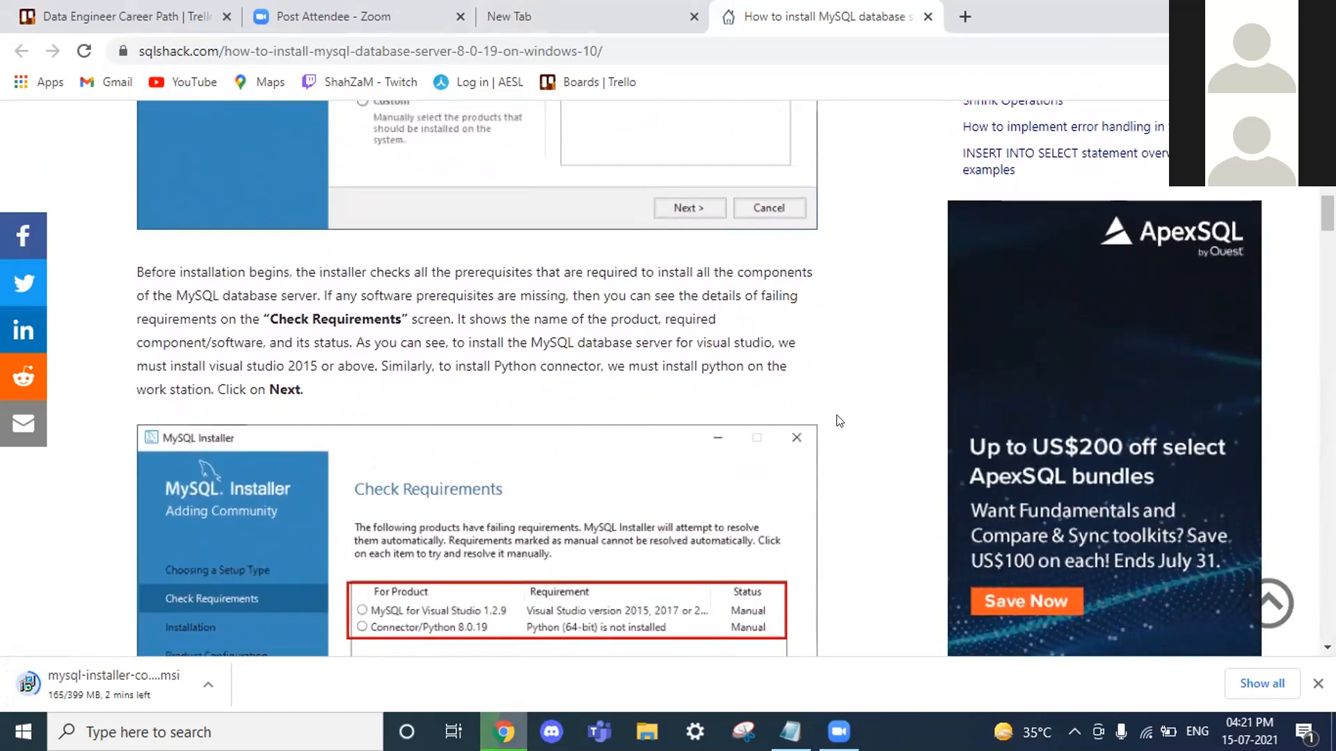
pyautogui.scroll(-1, 840, 421)
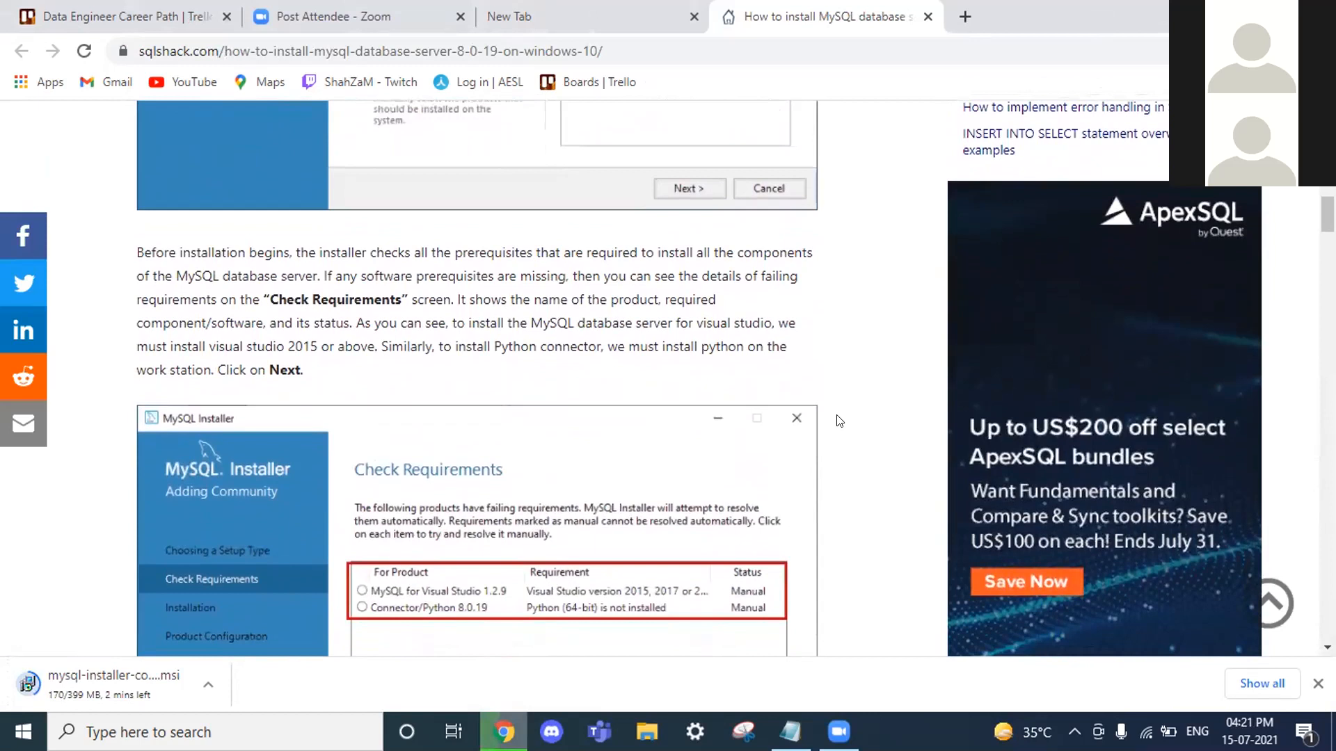
pyautogui.scroll(-1, 840, 421)
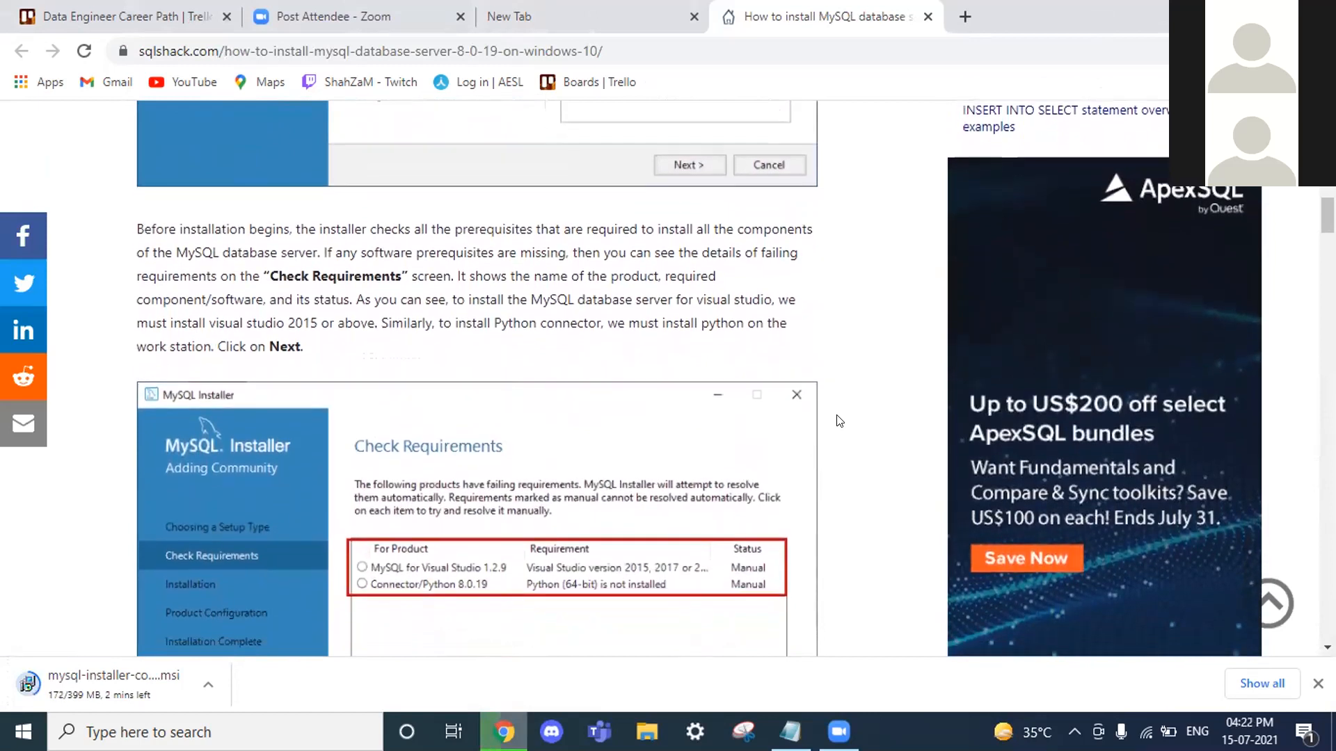
pyautogui.scroll(-1, 840, 421)
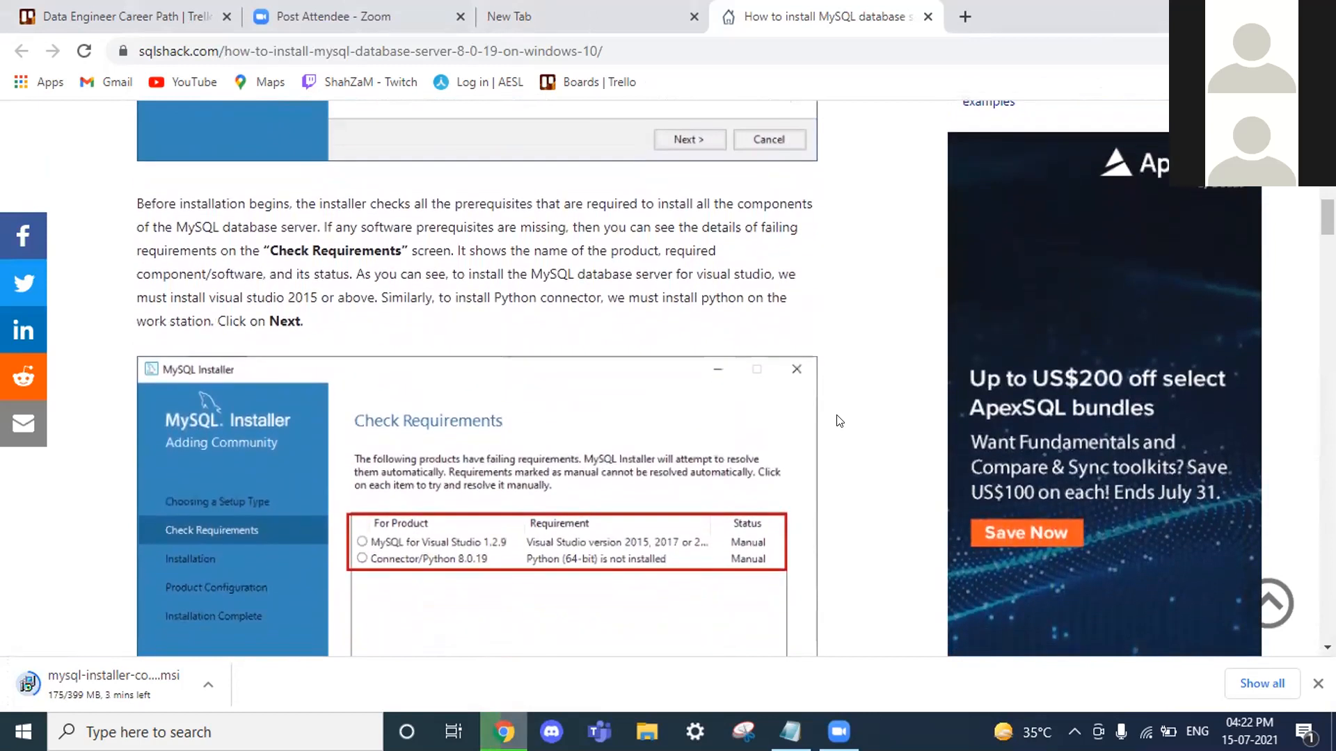
pyautogui.scroll(-1, 840, 421)
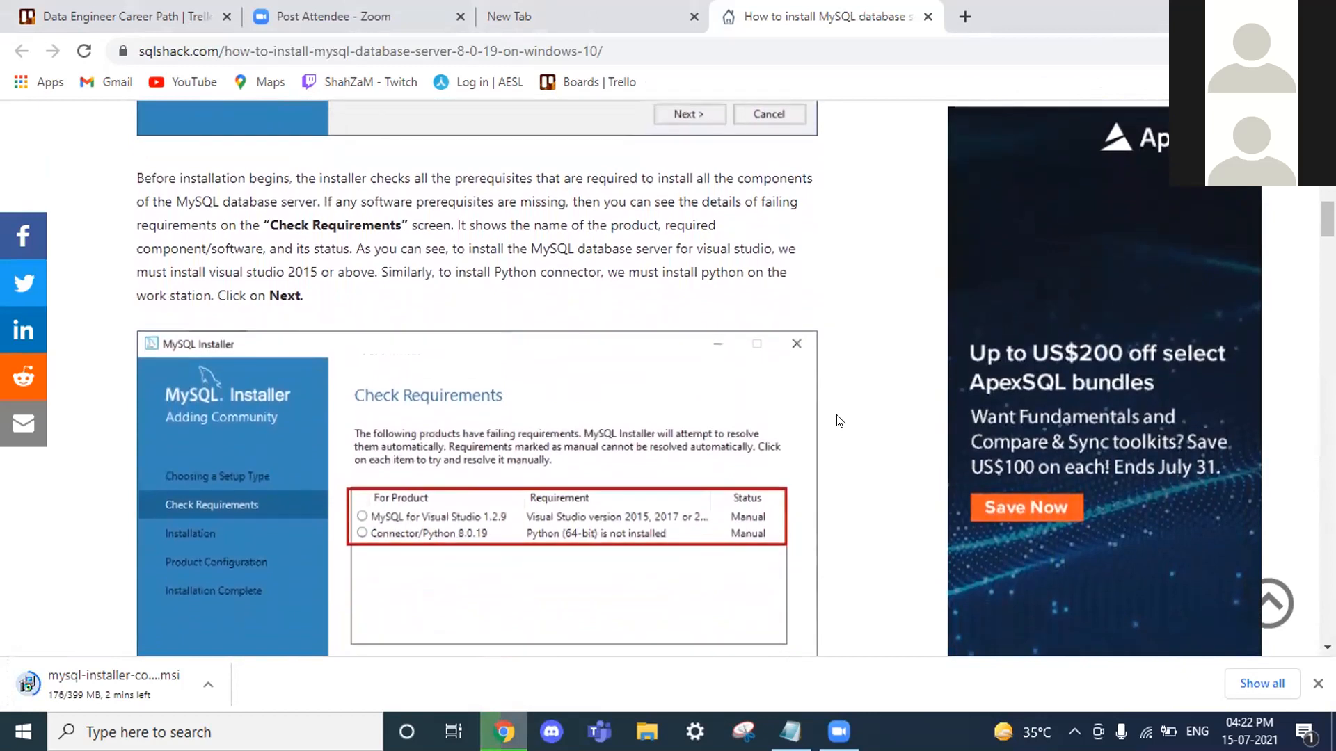
pyautogui.scroll(-3, 840, 421)
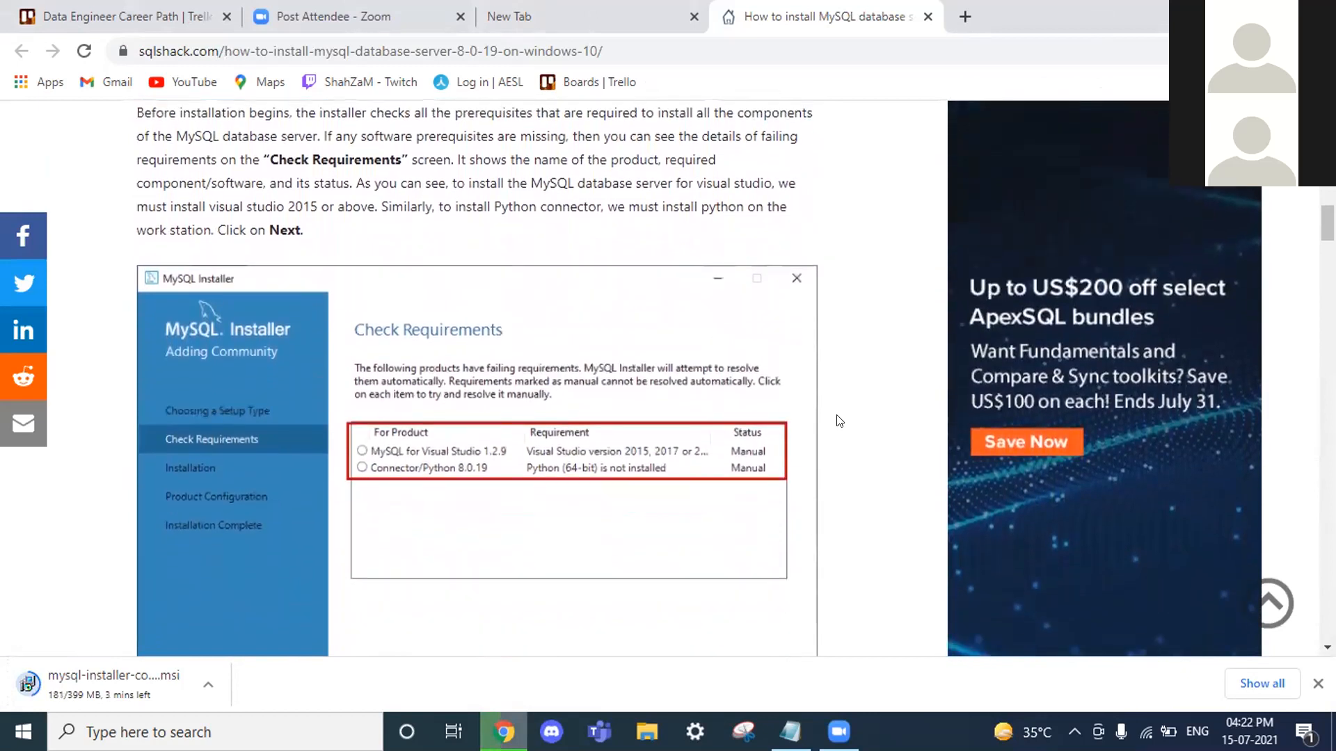
pyautogui.scroll(-1, 839, 421)
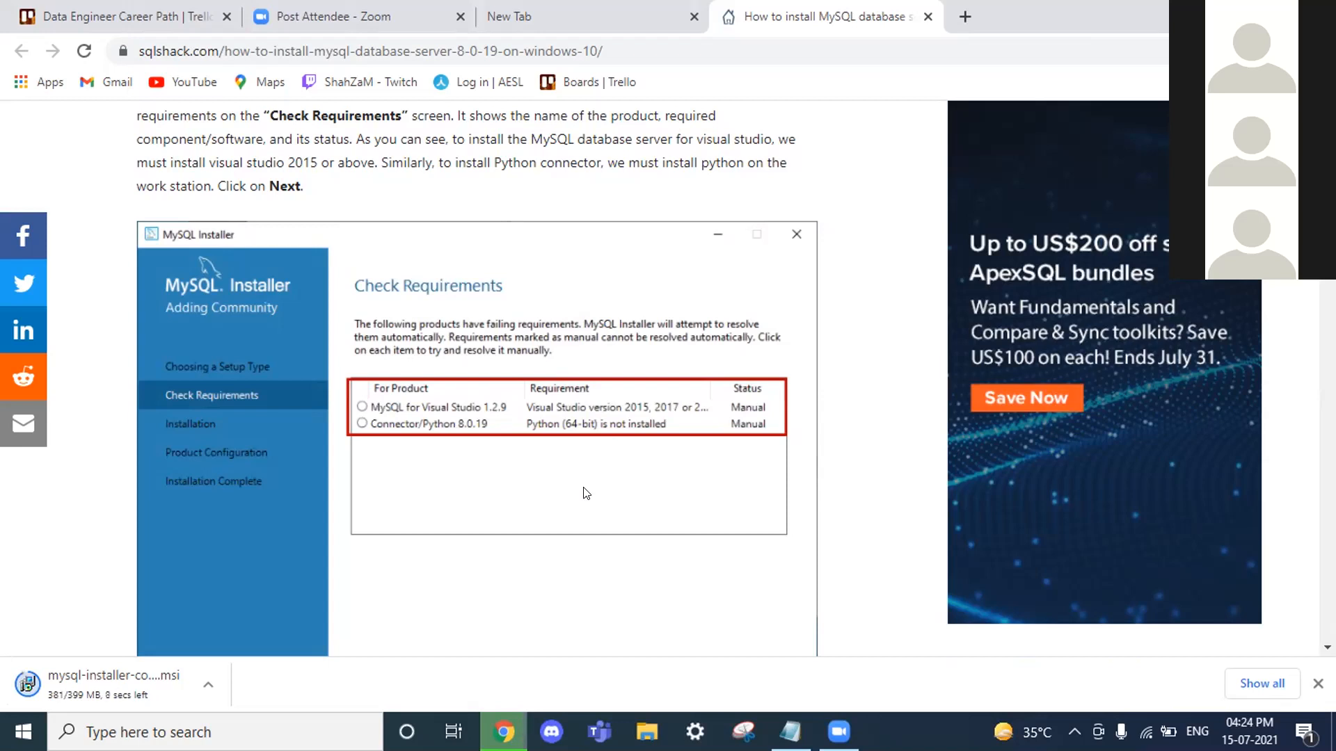
# Step: Scroll up to the article's title and introduction, then down to the Download and install heading
pyautogui.scroll(20, 587, 493)
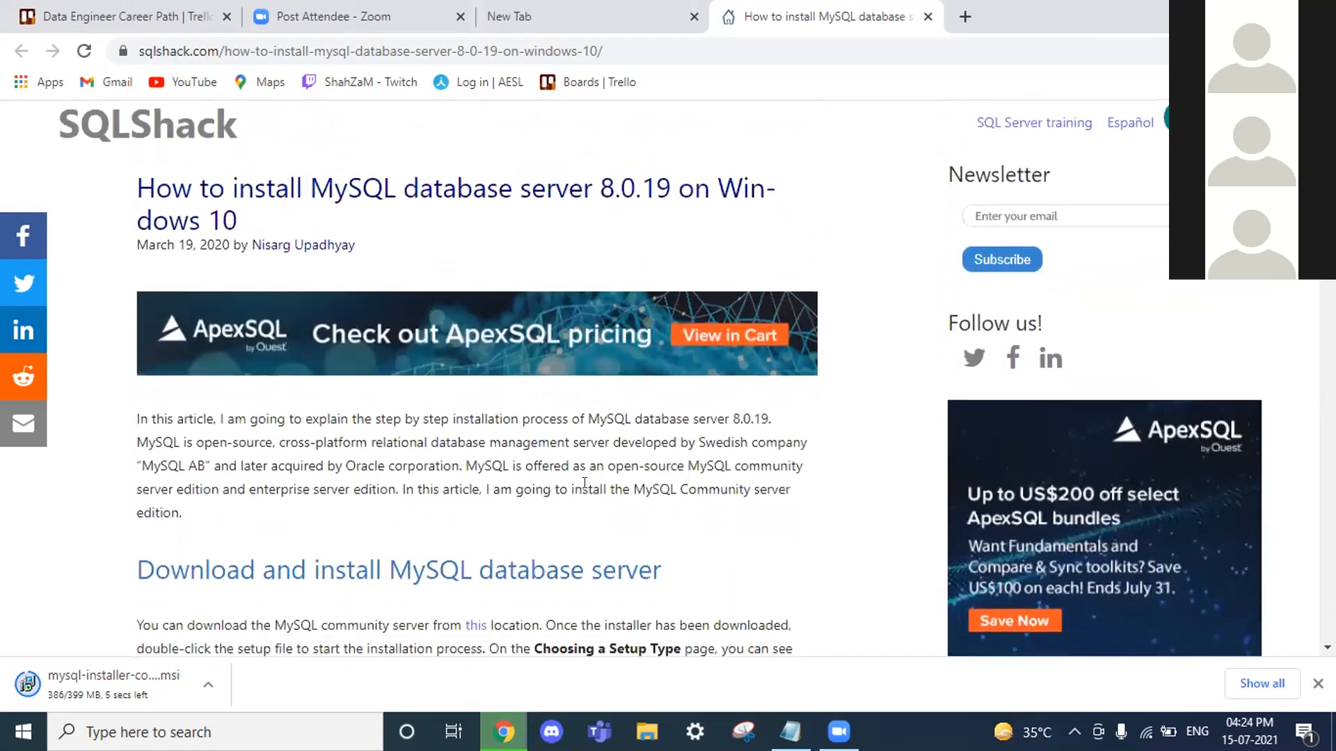
pyautogui.scroll(1, 585, 480)
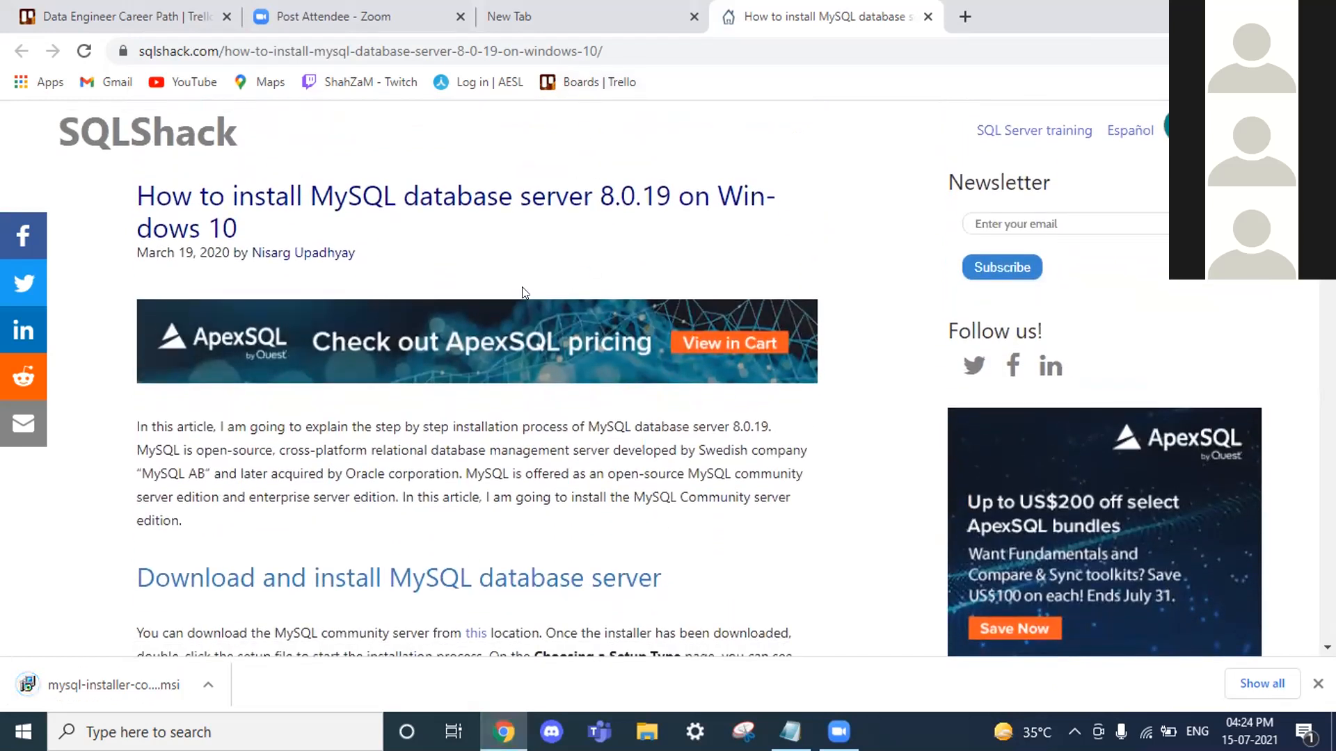
pyautogui.scroll(-2, 524, 292)
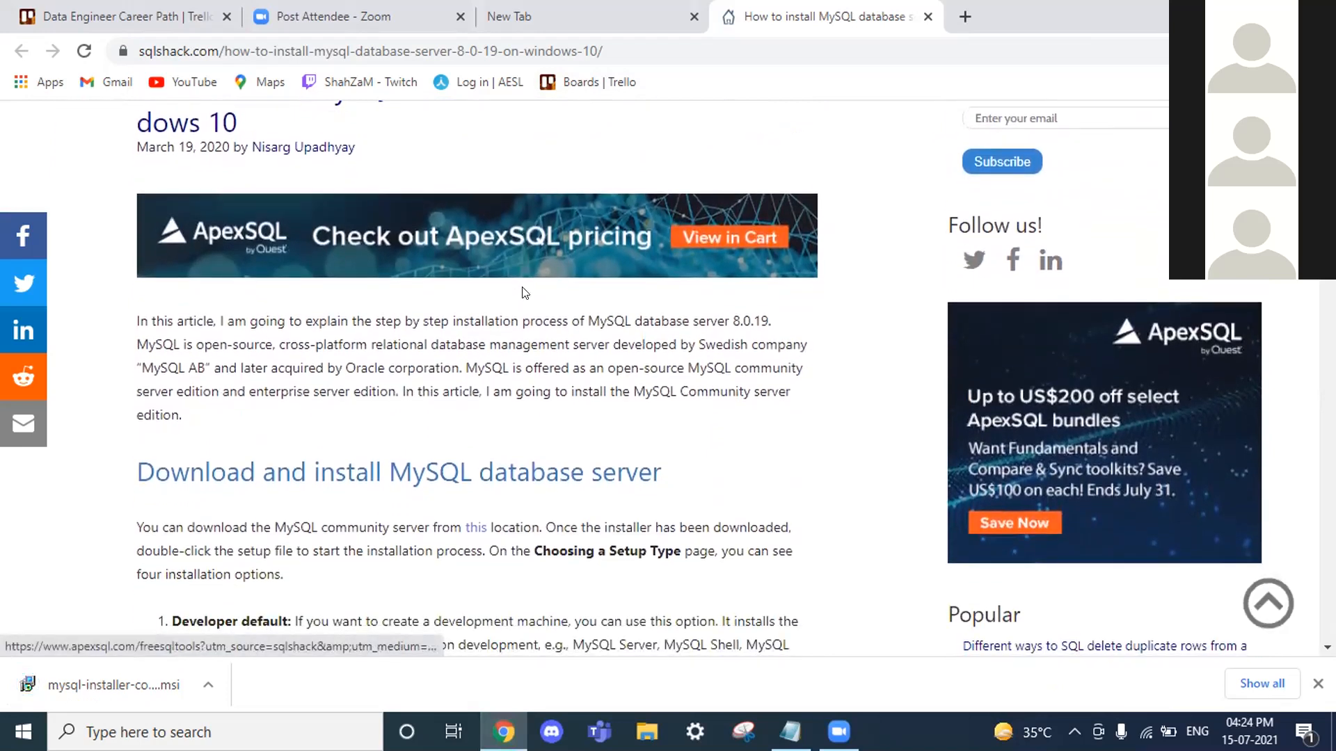
# Step: Open the finished mysql-installer-community download from Chrome's download bar
pyautogui.scroll(-2, 524, 292)
pyautogui.doubleClick(513, 386)
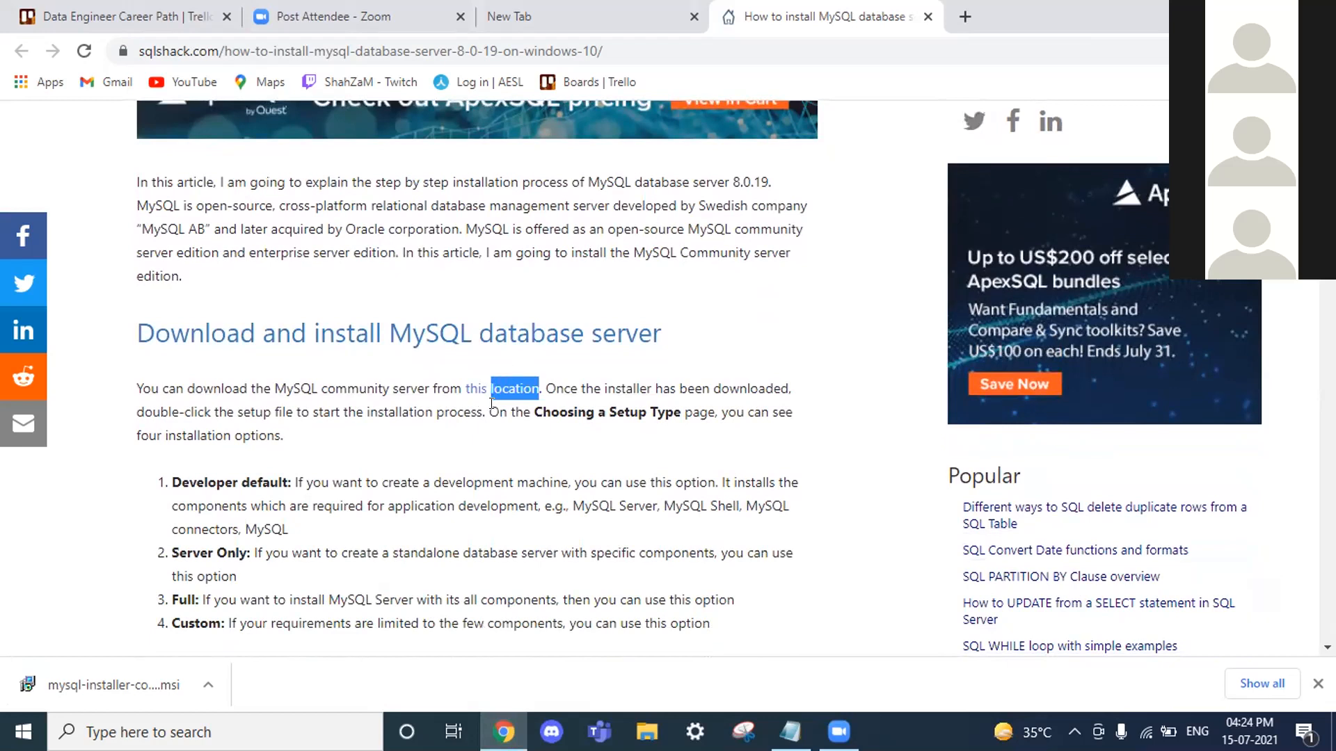
pyautogui.click(440, 420)
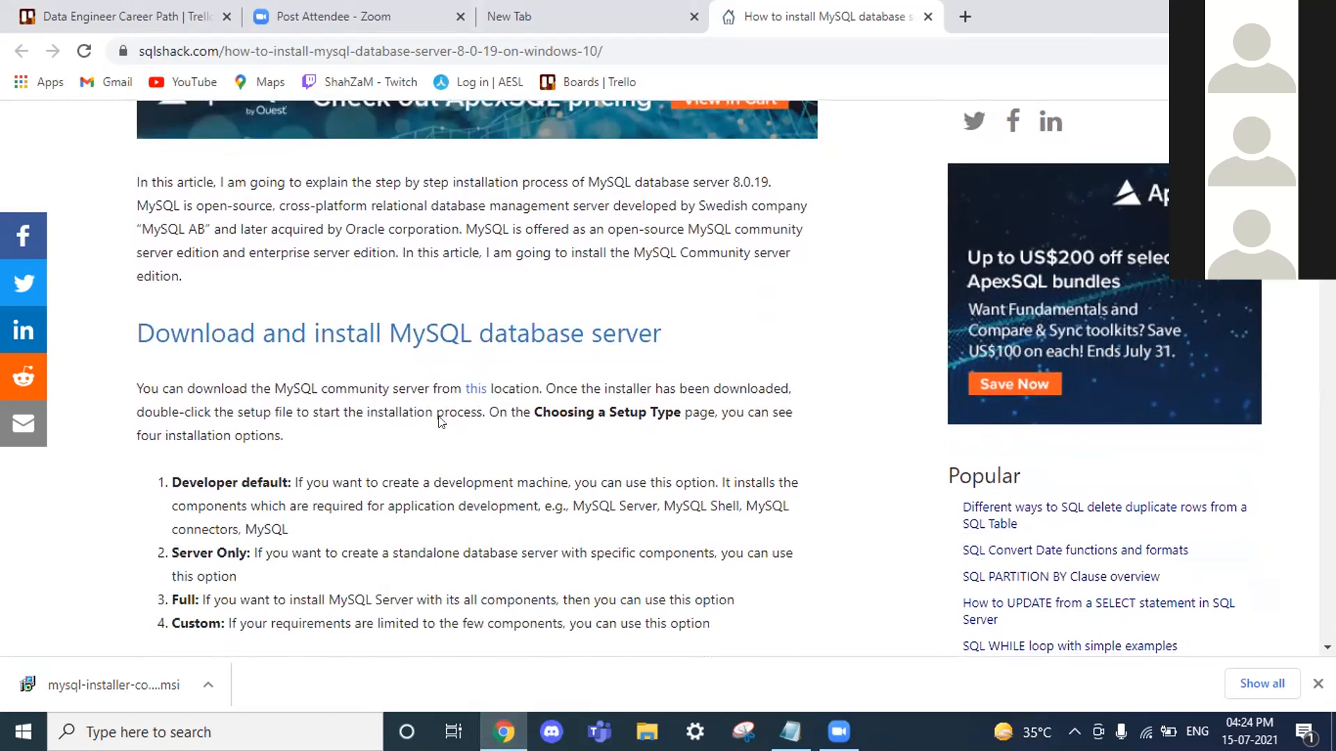
pyautogui.click(208, 684)
pyautogui.click(282, 561)
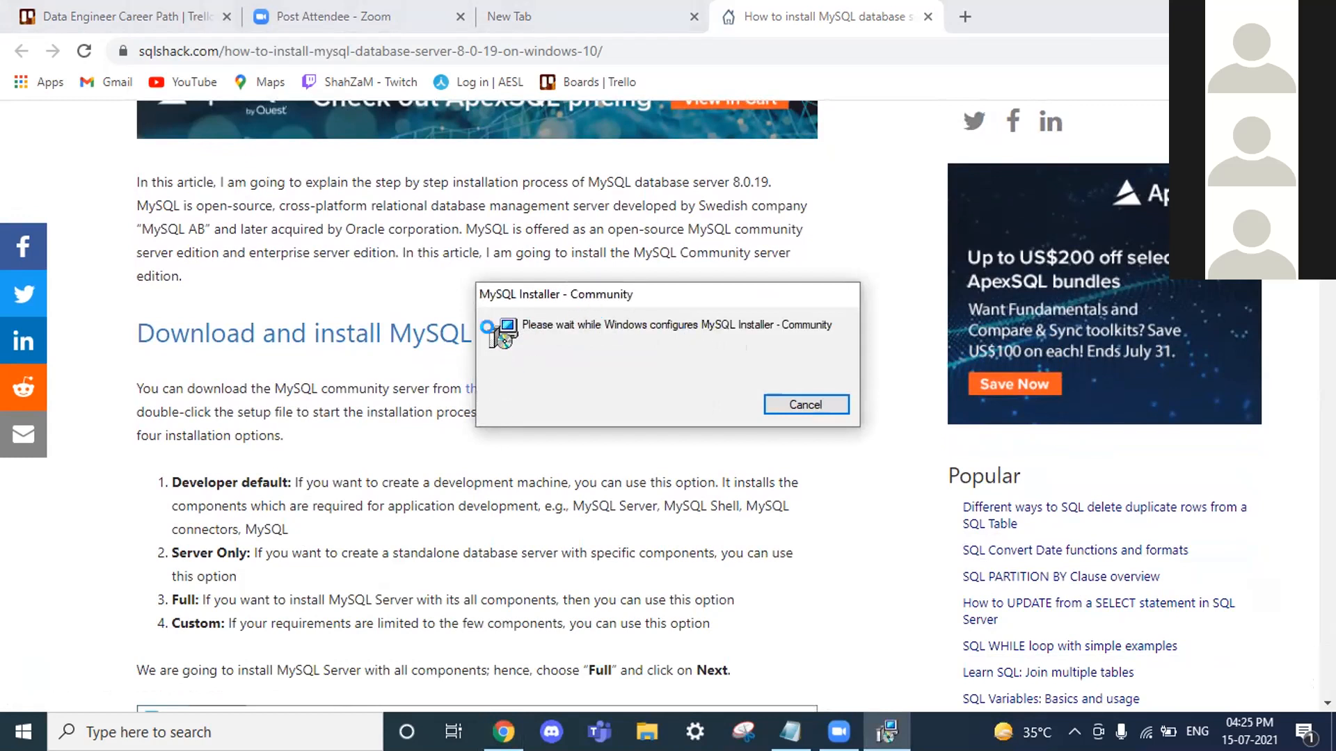
# Step: Bring MySQL Installer forward once loading finishes, showing the Choosing a Setup Type page
pyautogui.rightClick(479, 391)
pyautogui.click(537, 337)
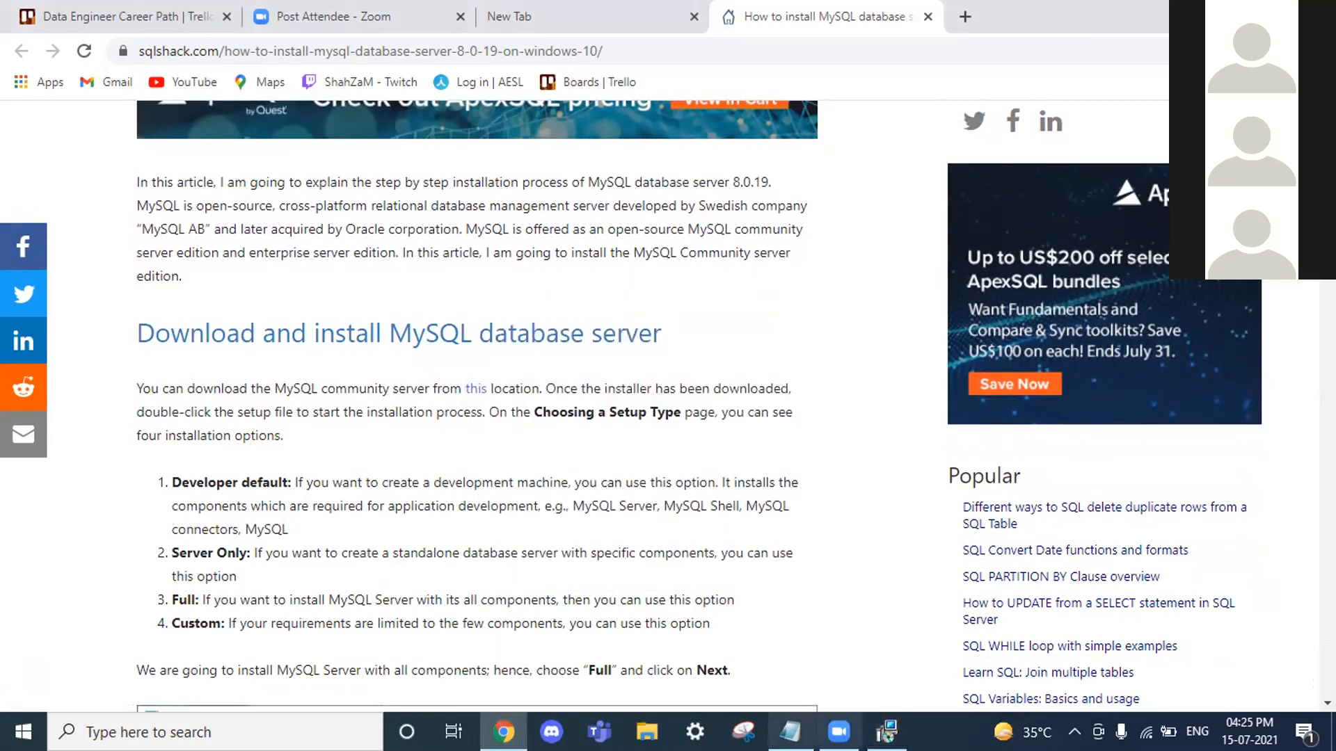
pyautogui.click(887, 732)
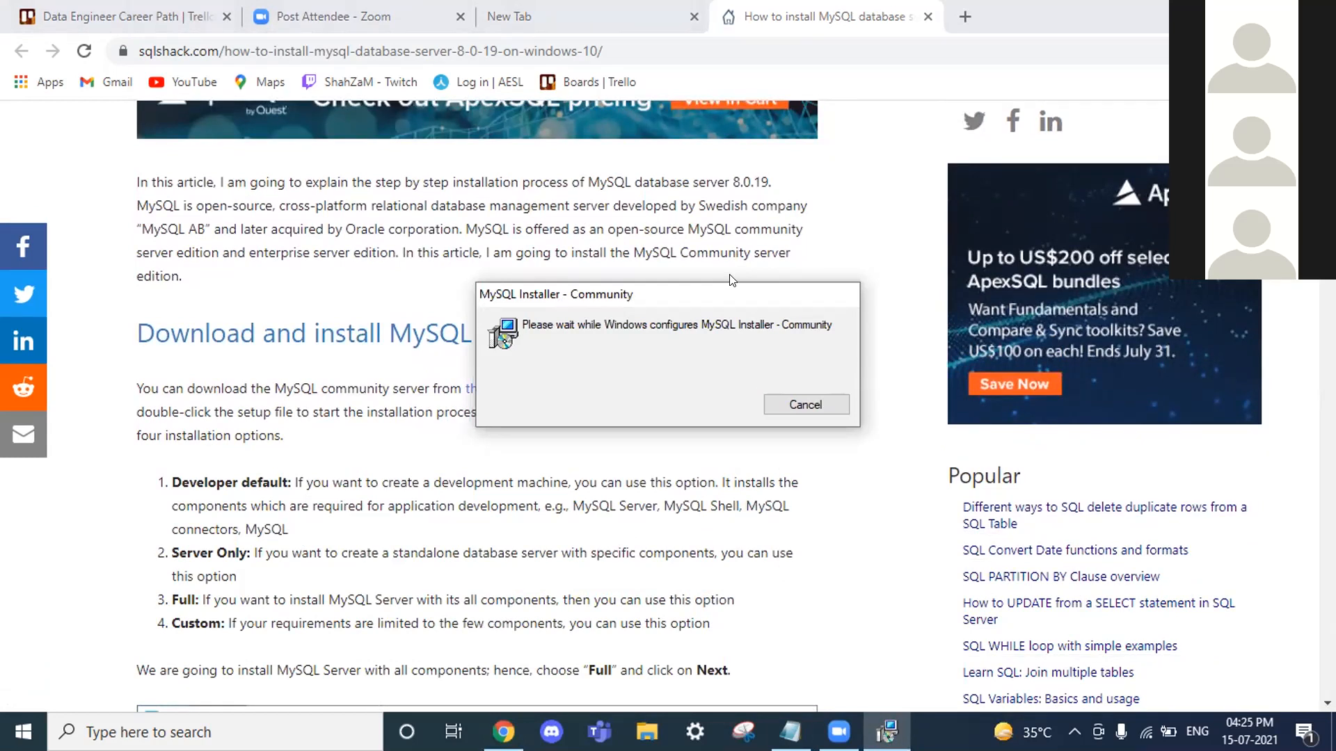
pyautogui.scroll(-2, 696, 244)
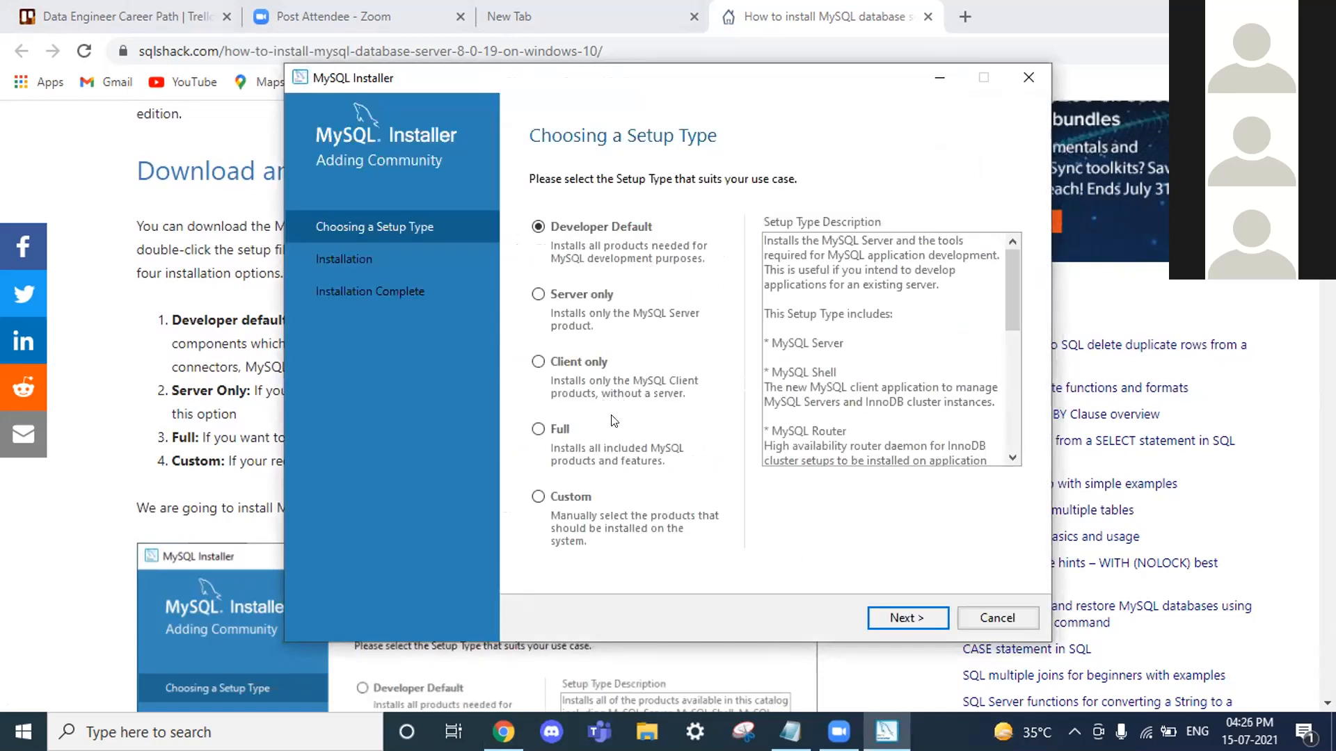
# Step: Choose the Full setup type and advance to the Check Requirements page
pyautogui.click(560, 429)
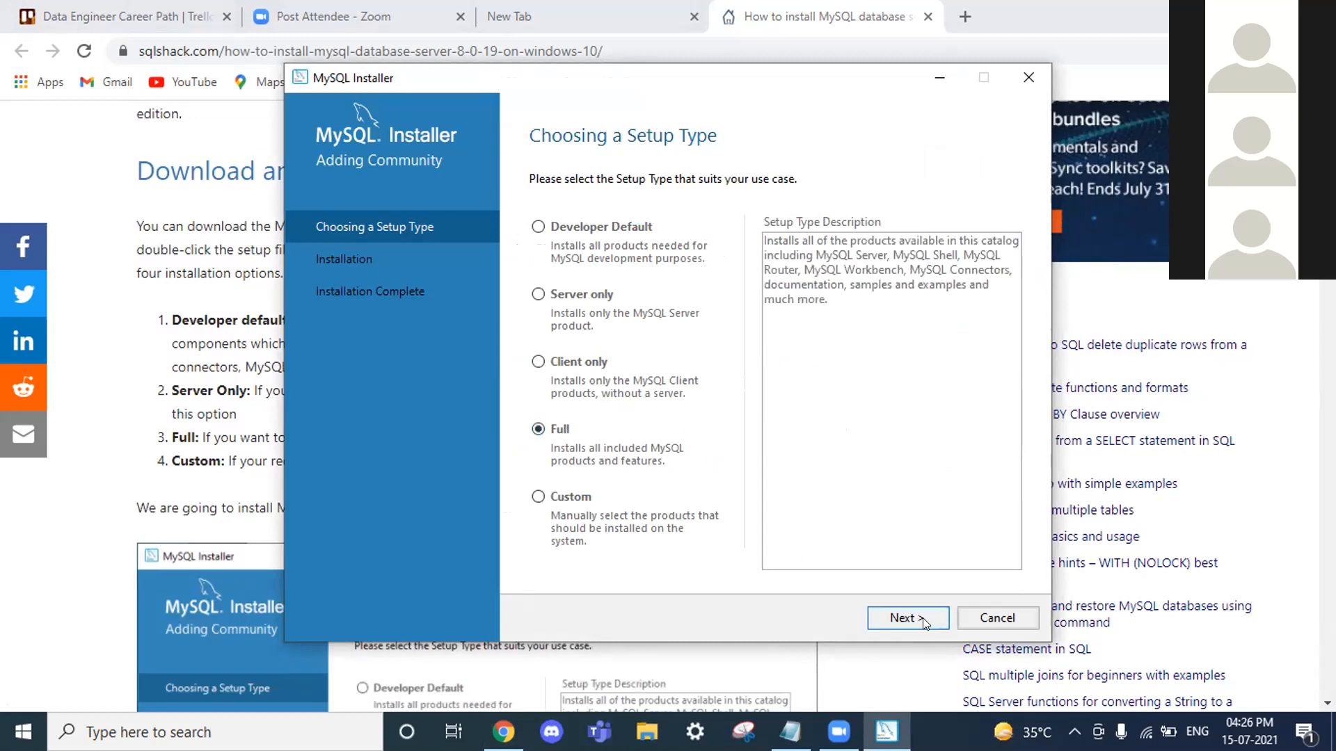
pyautogui.click(904, 618)
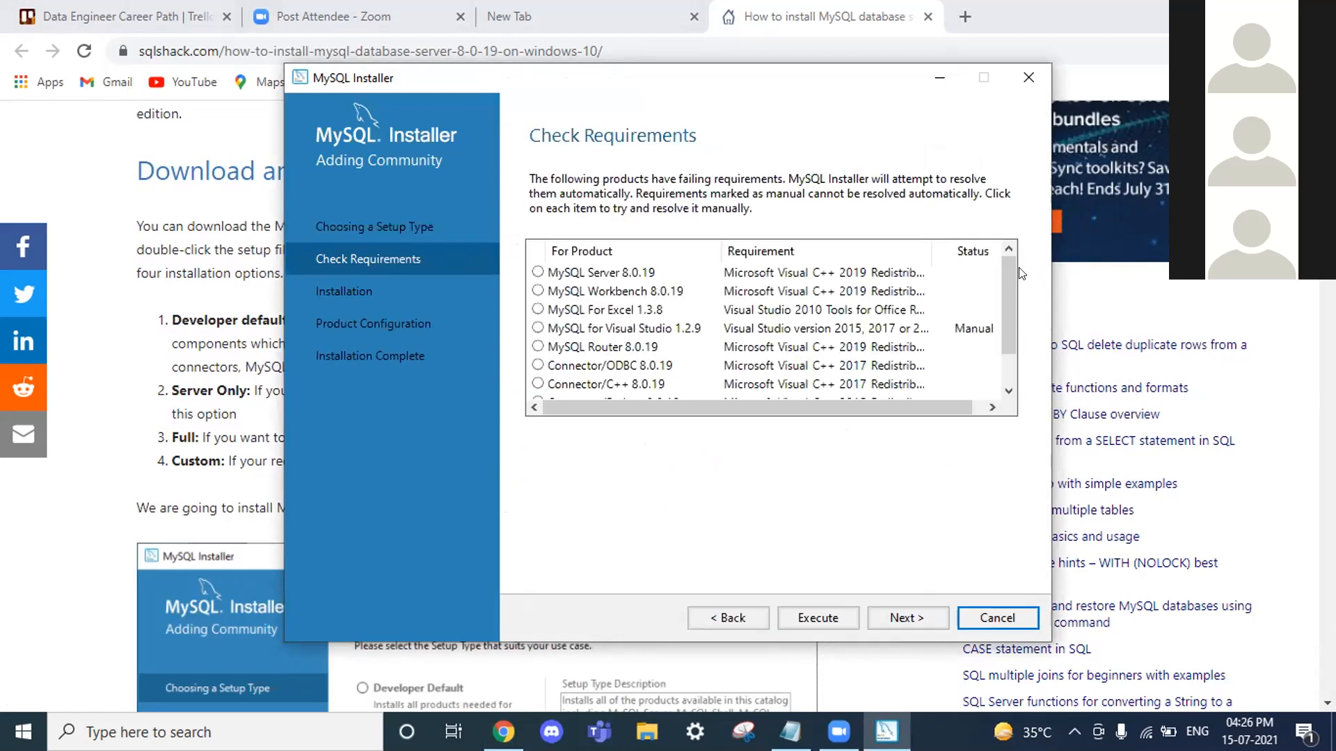
pyautogui.scroll(-1, 877, 333)
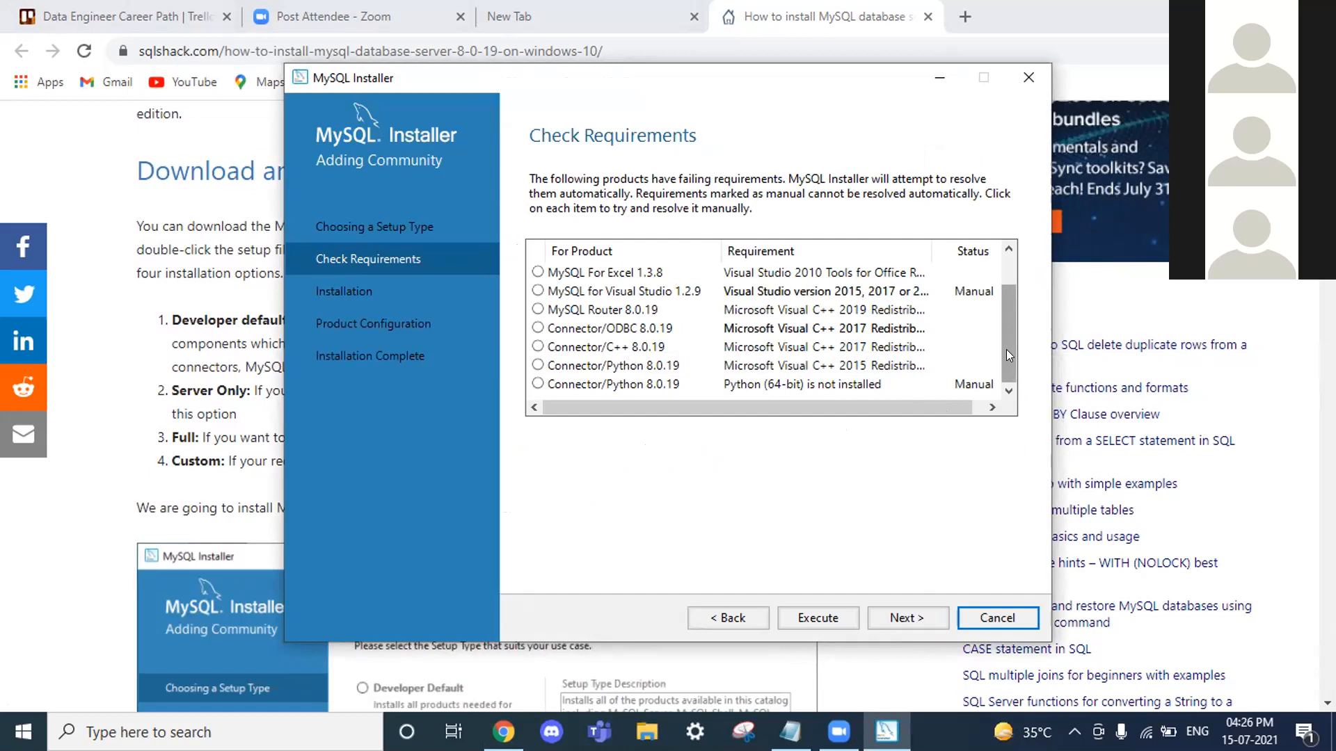
# Step: Attempt to proceed past failing requirements, decline each warning, and scroll the list to its end
pyautogui.click(924, 617)
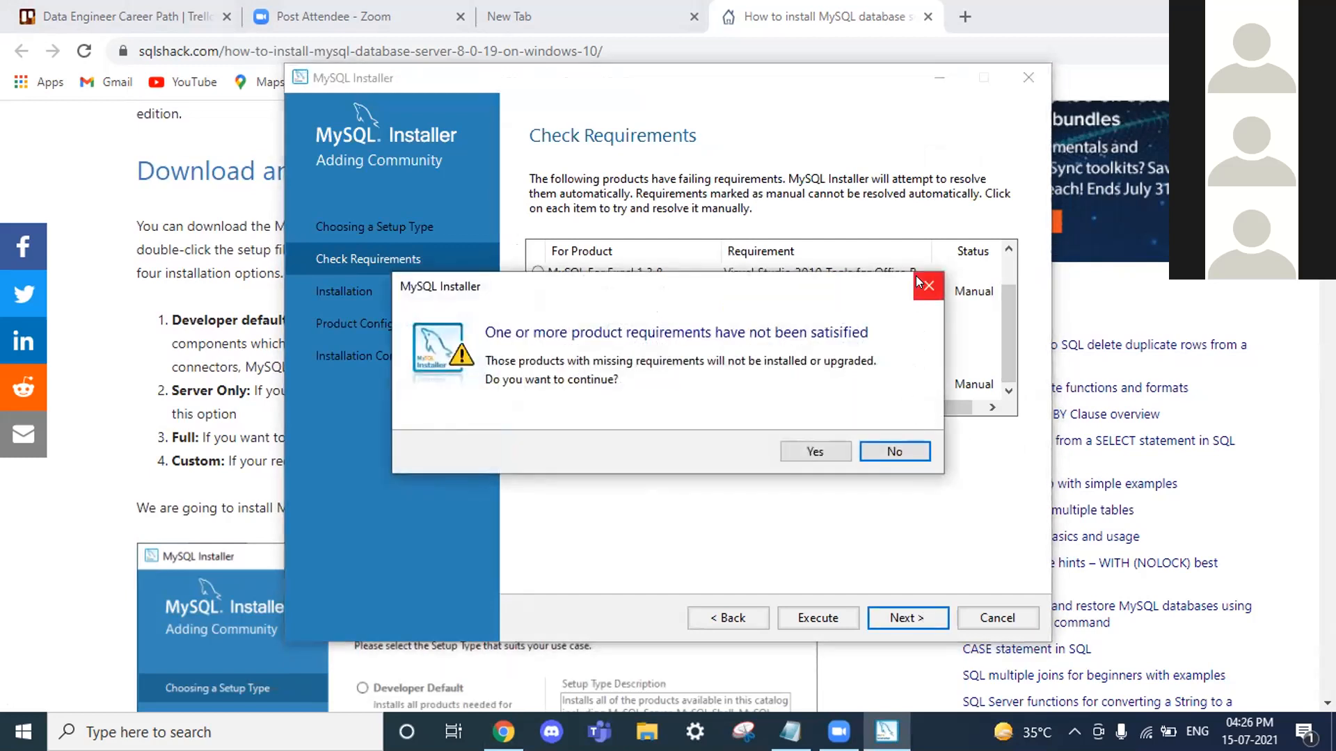
pyautogui.click(928, 286)
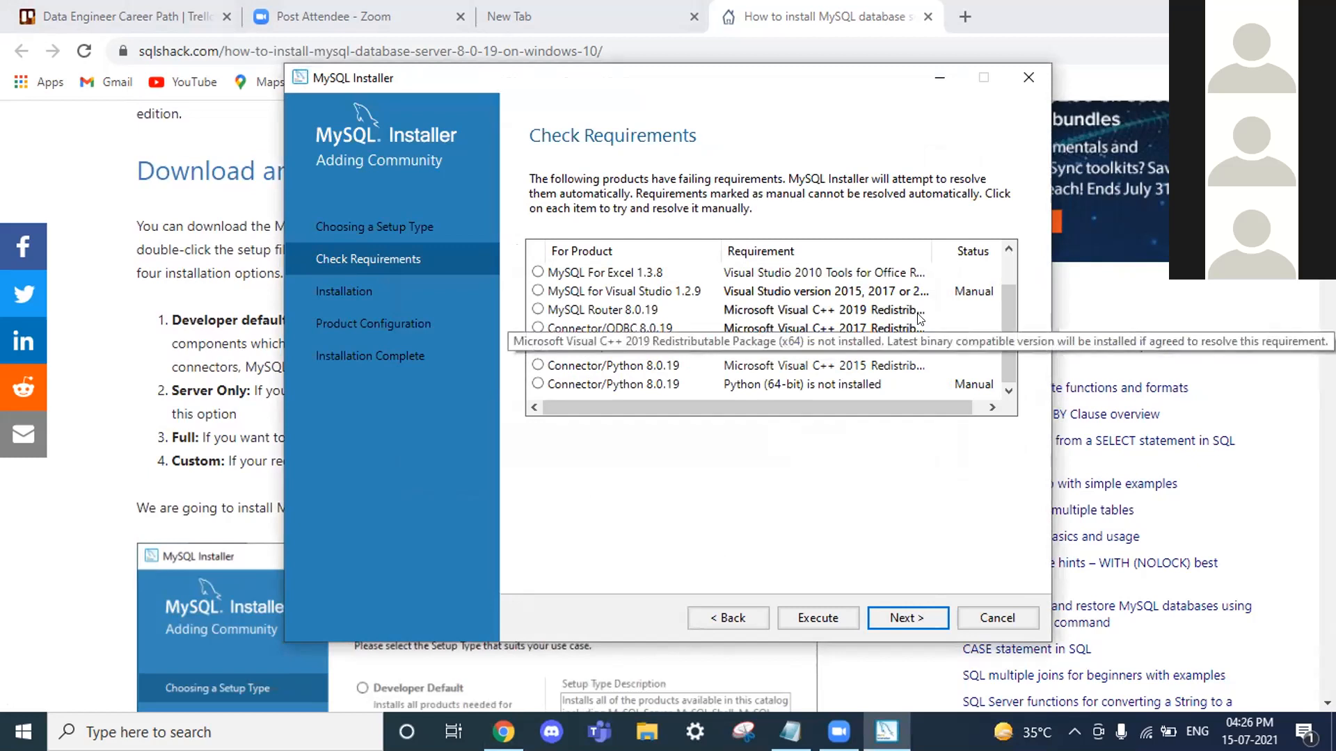
pyautogui.scroll(1, 920, 318)
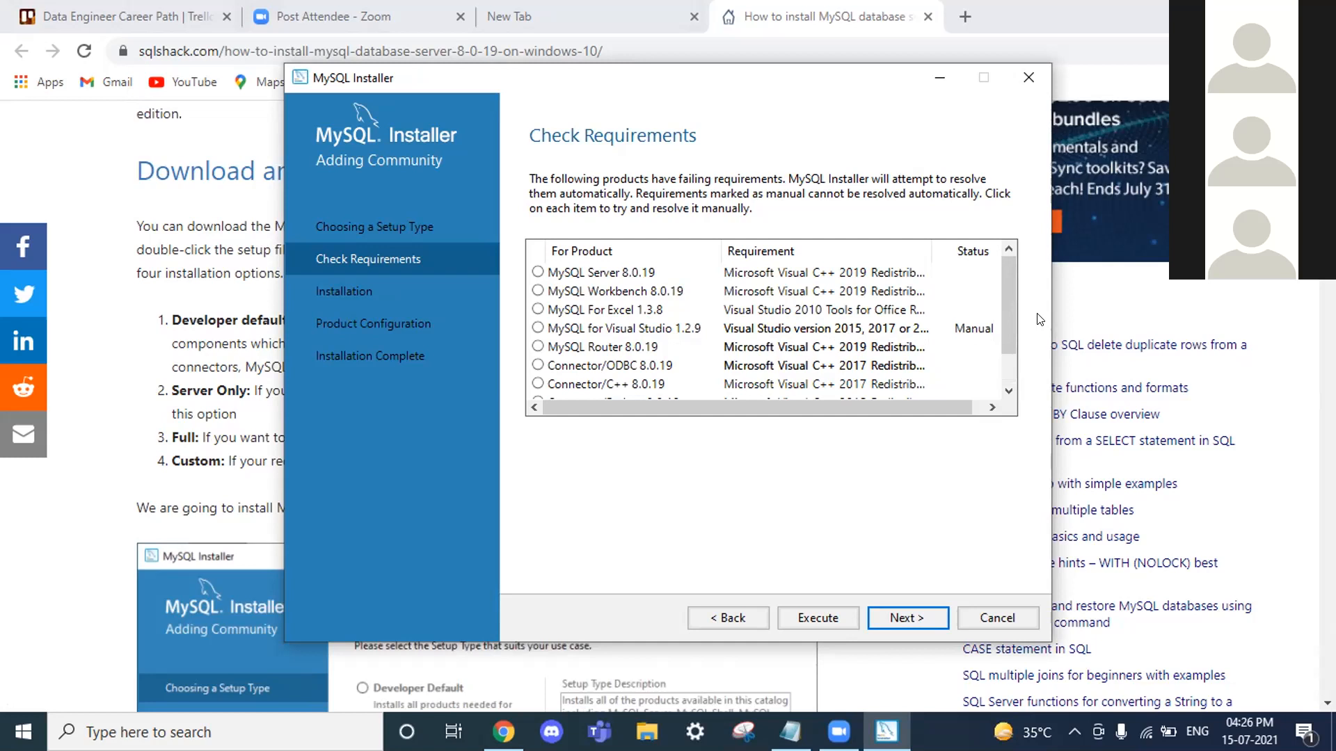
pyautogui.click(902, 618)
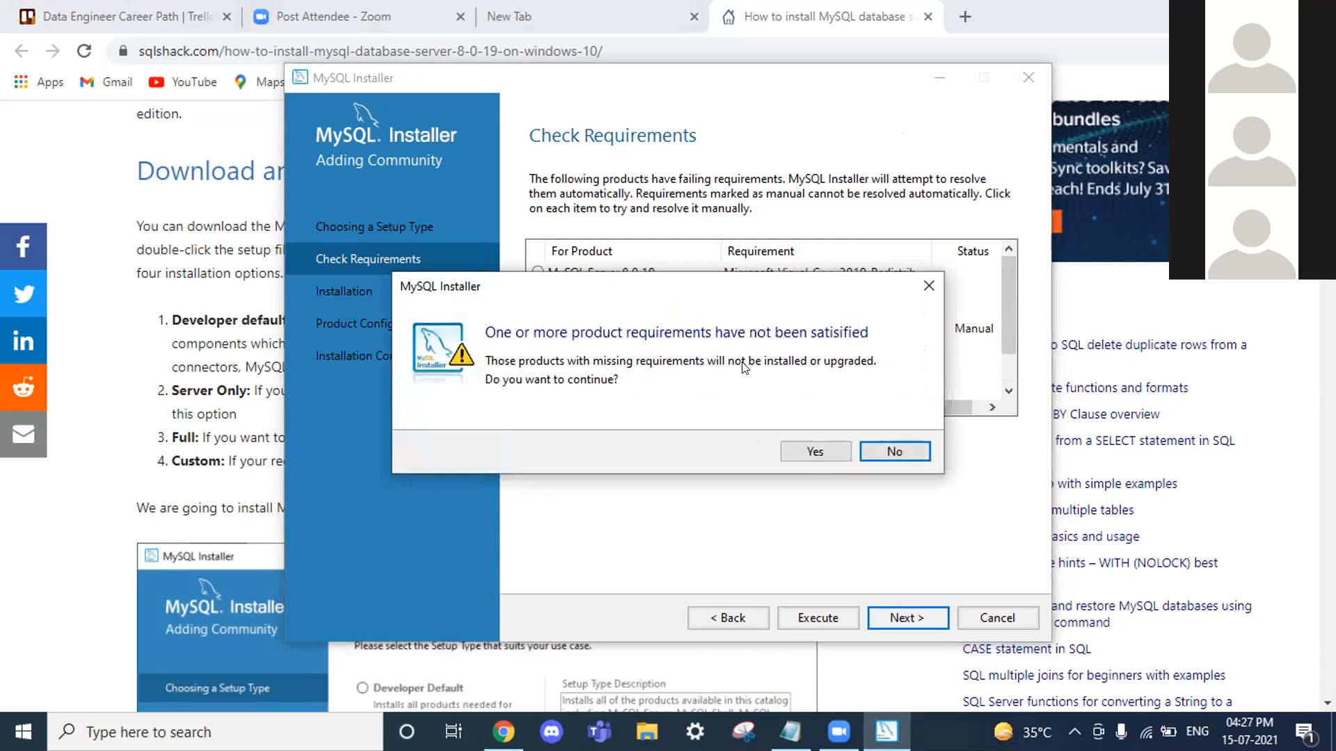
pyautogui.click(883, 451)
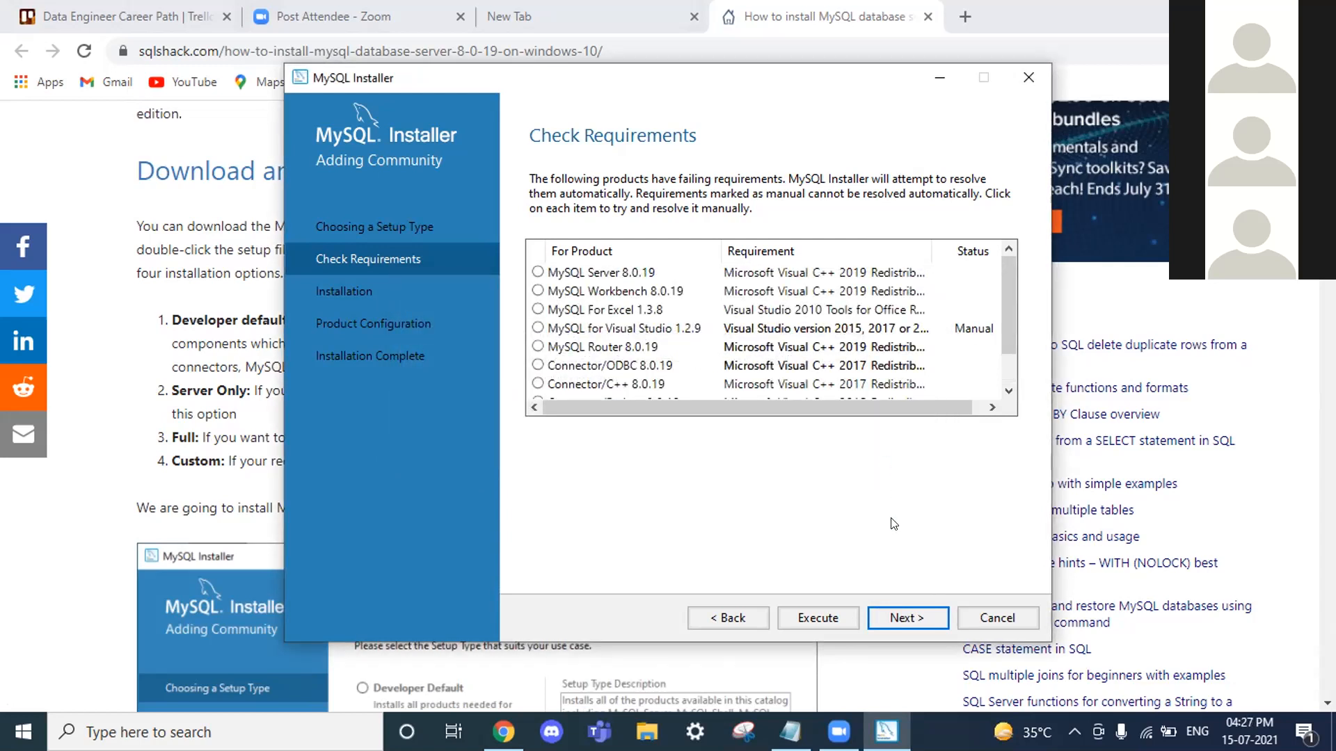
pyautogui.click(894, 618)
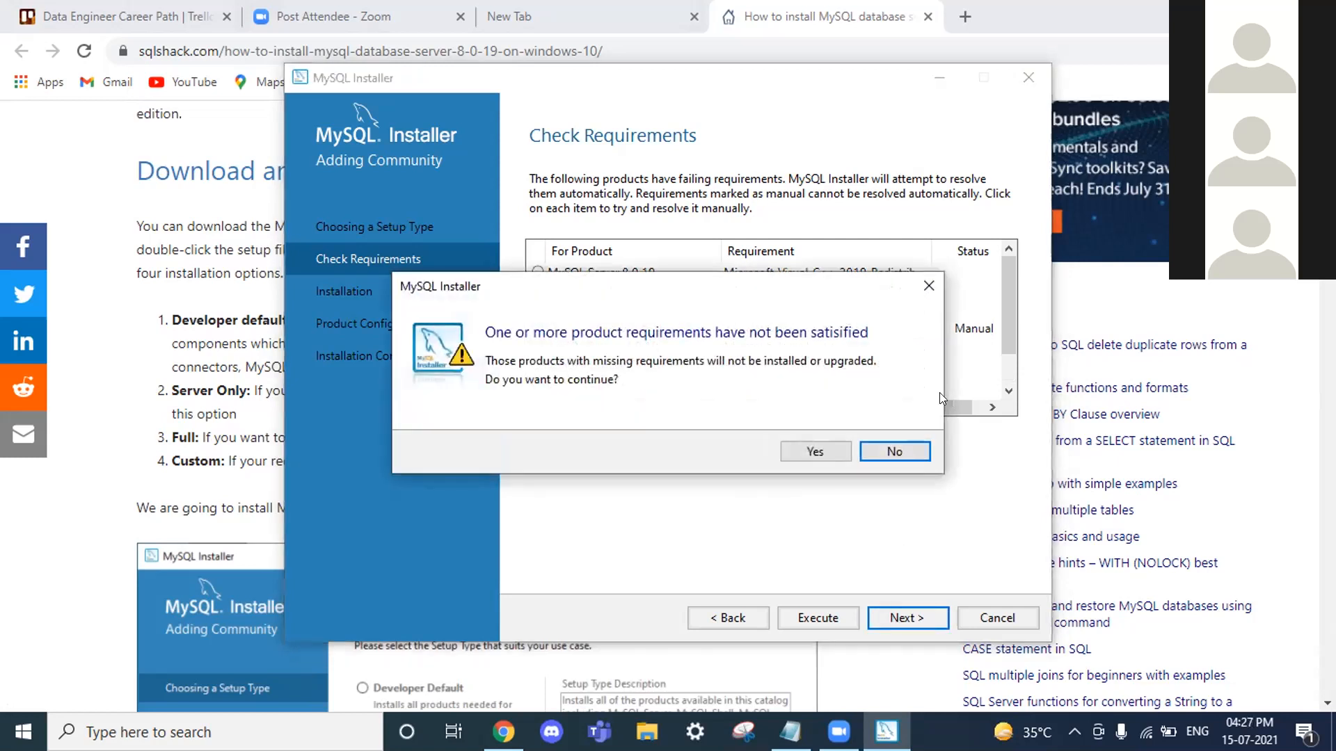
pyautogui.click(910, 453)
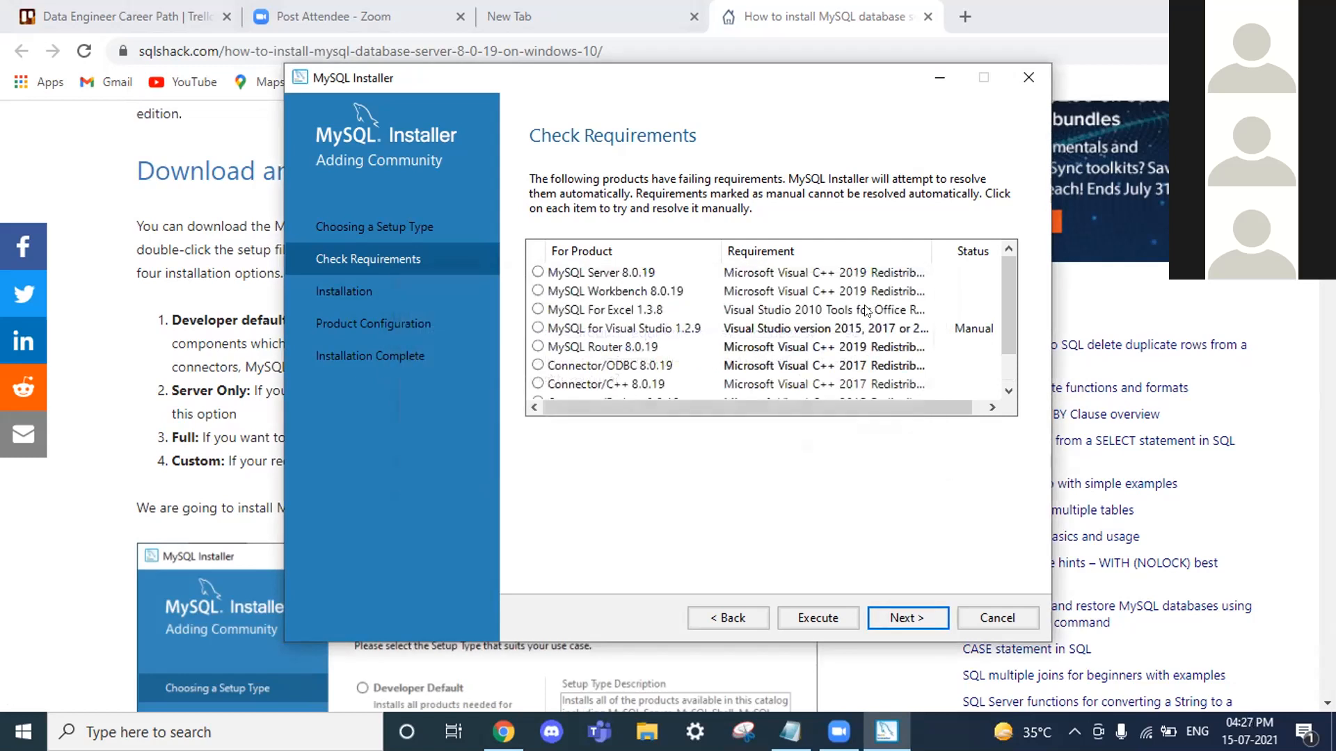
pyautogui.scroll(-1, 912, 453)
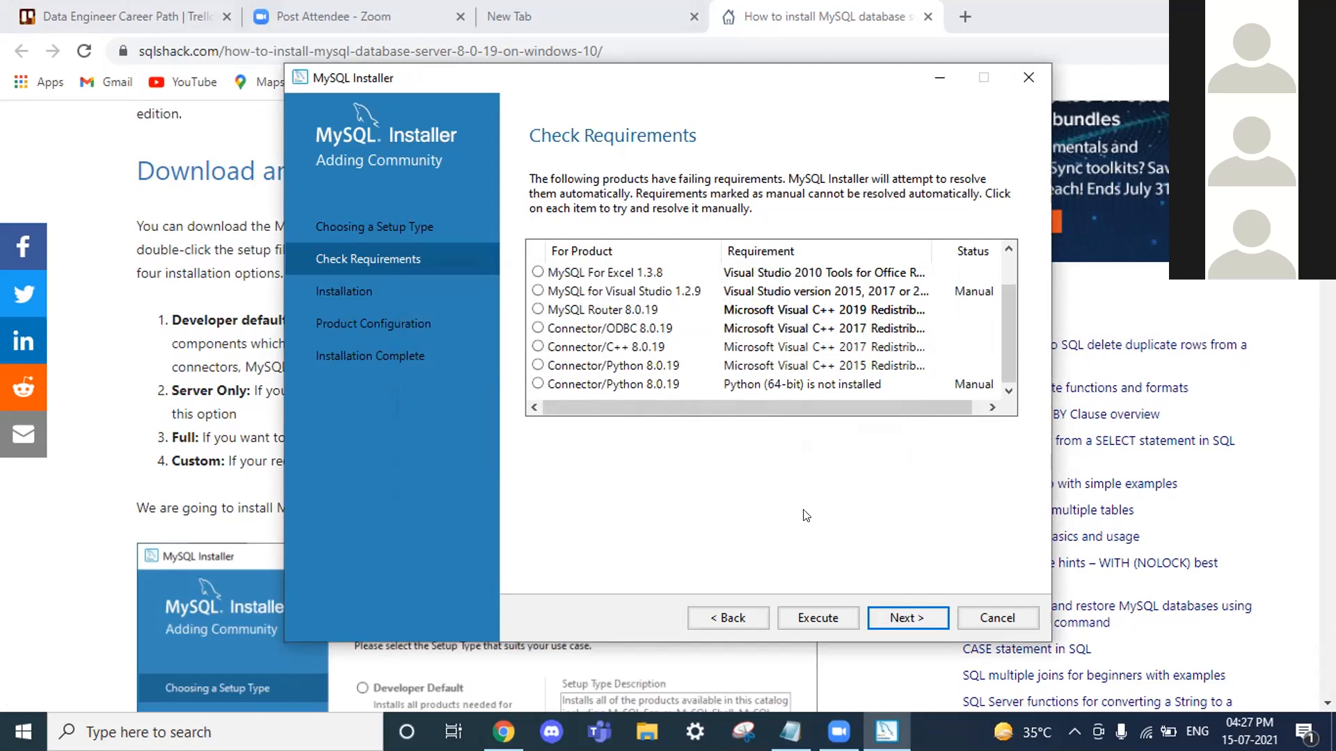
pyautogui.scroll(-4, 248, 466)
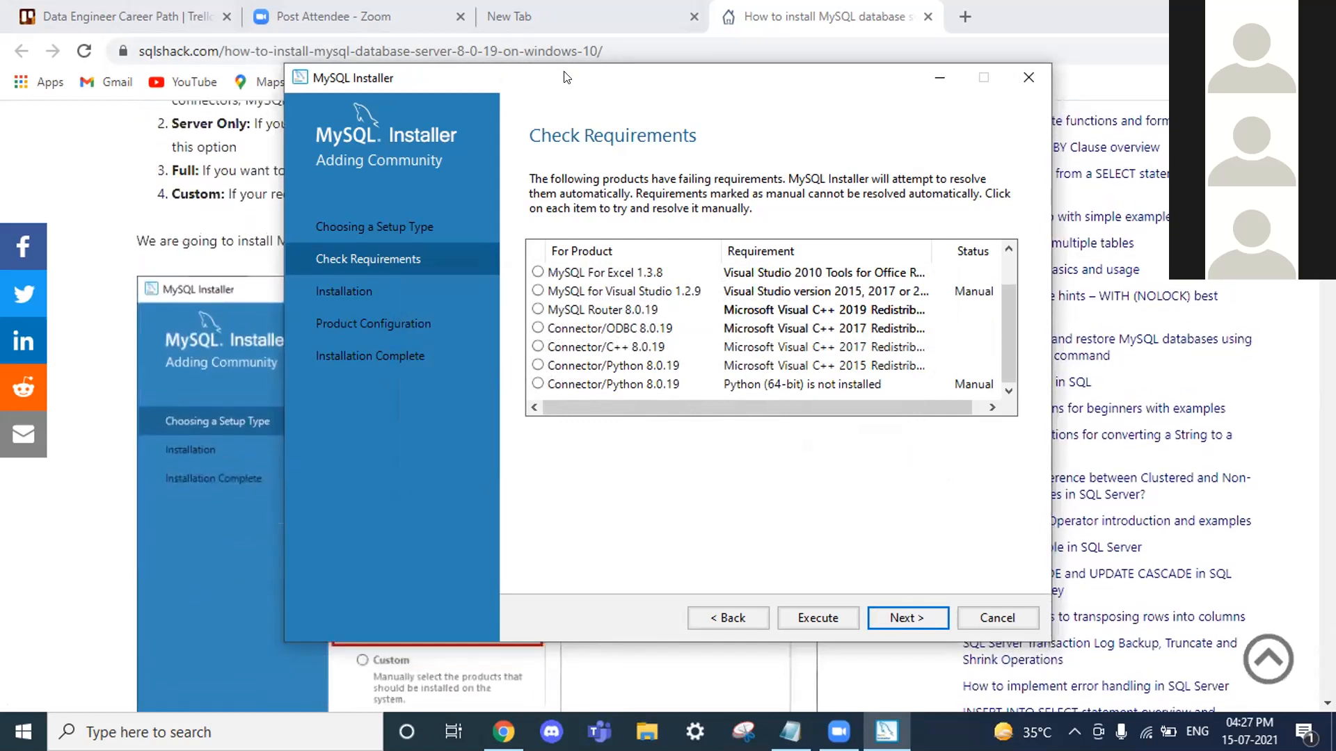
# Step: Move the installer aside, read the SQLShack article's Check Requirements section, then restore the installer
pyautogui.moveTo(704, 77); pyautogui.dragTo(1048, 89)
pyautogui.scroll(-10, 436, 288)
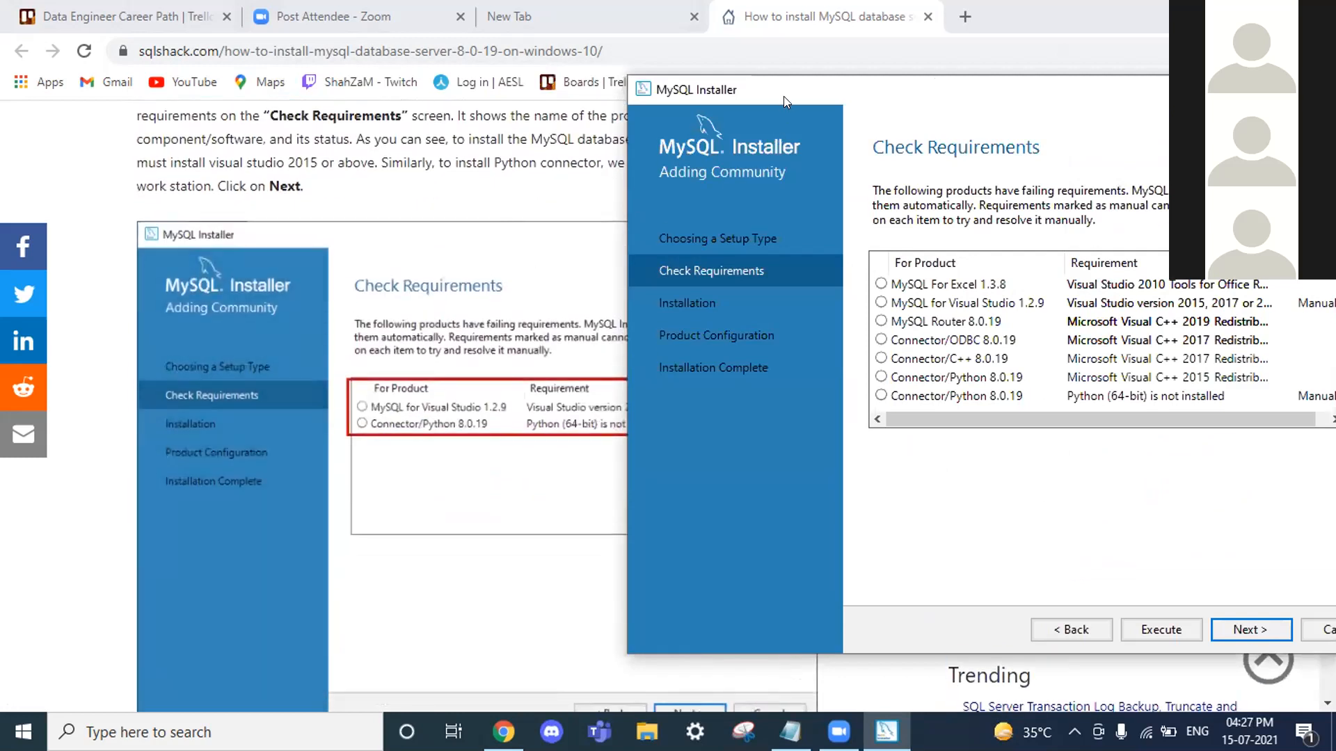
pyautogui.moveTo(790, 103); pyautogui.dragTo(990, 144)
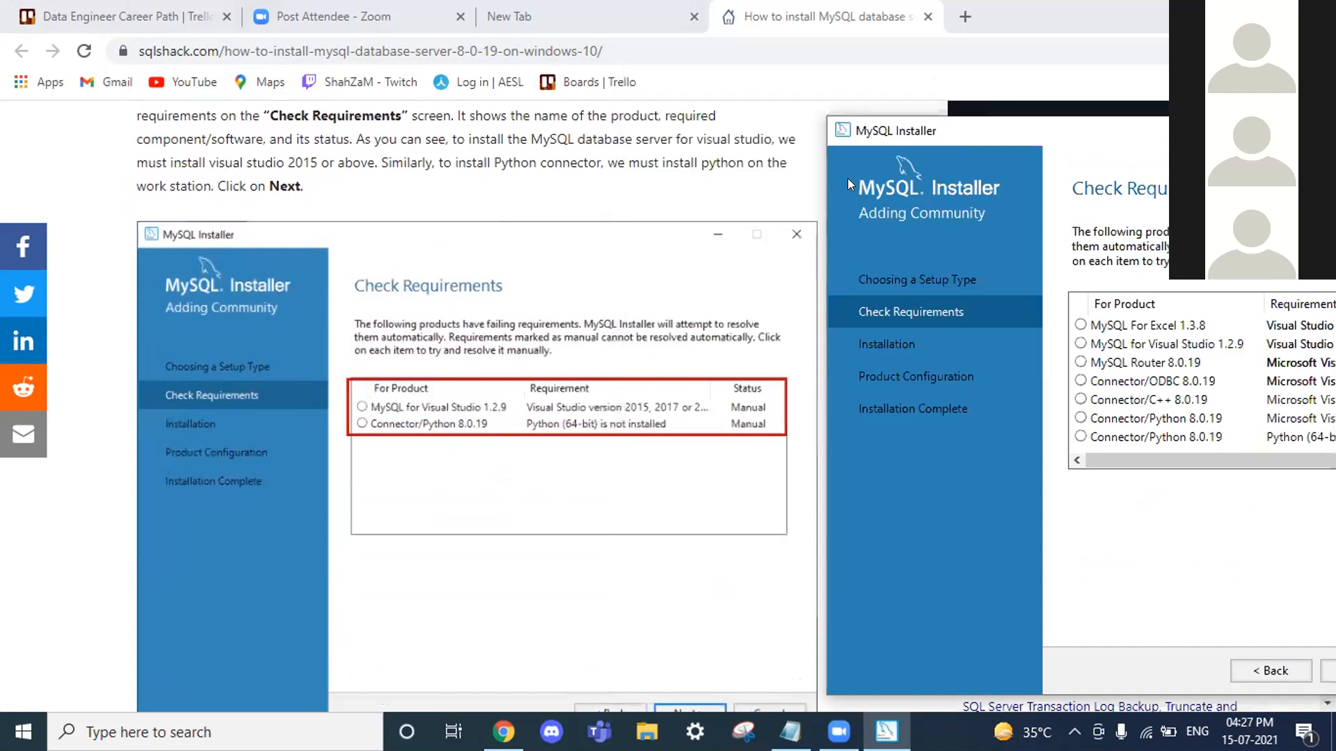
pyautogui.scroll(1, 787, 199)
pyautogui.scroll(1, 787, 198)
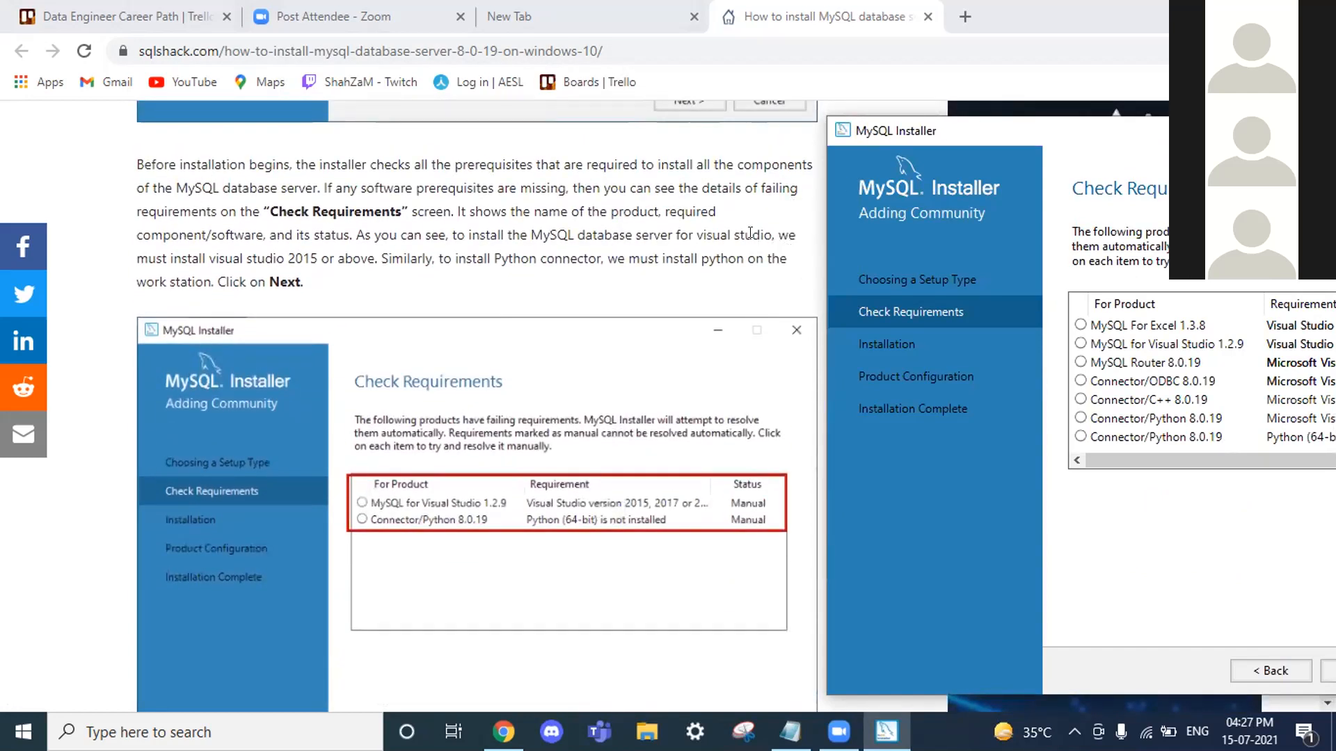
pyautogui.scroll(-1, 748, 234)
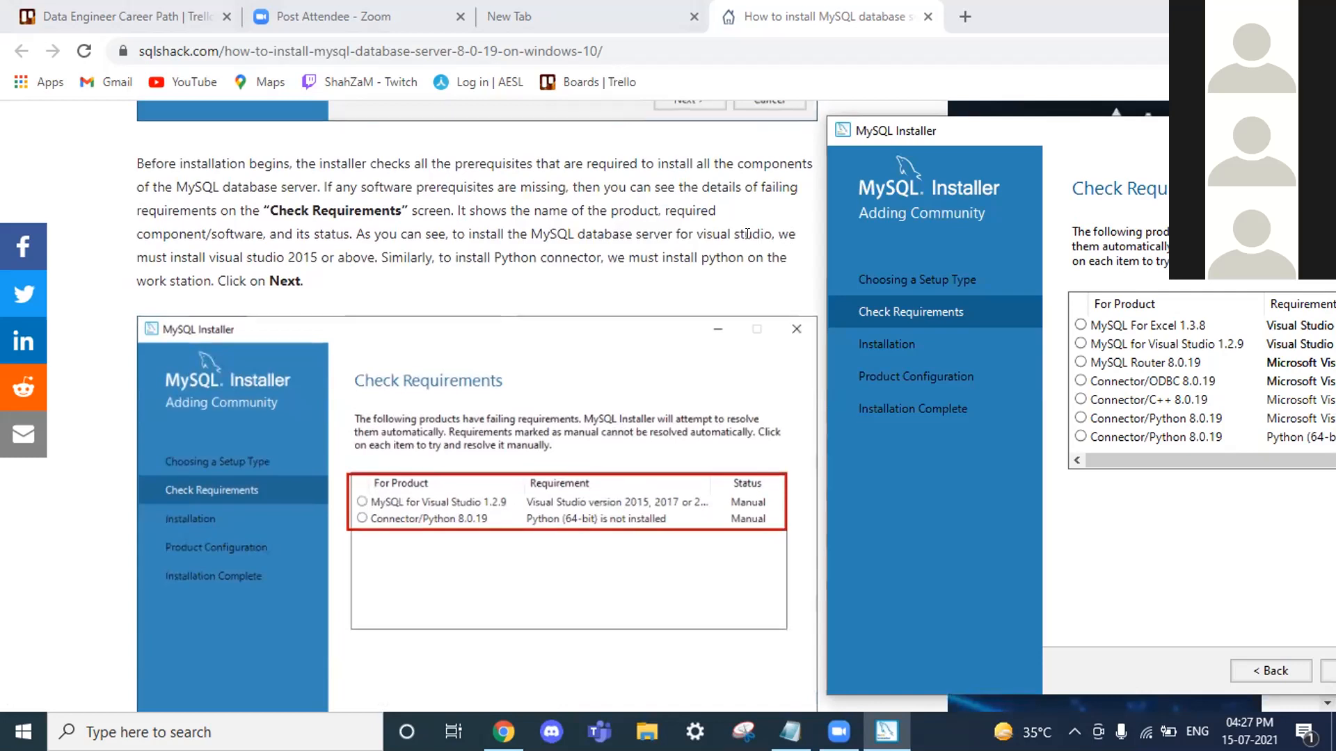
pyautogui.scroll(-3, 747, 235)
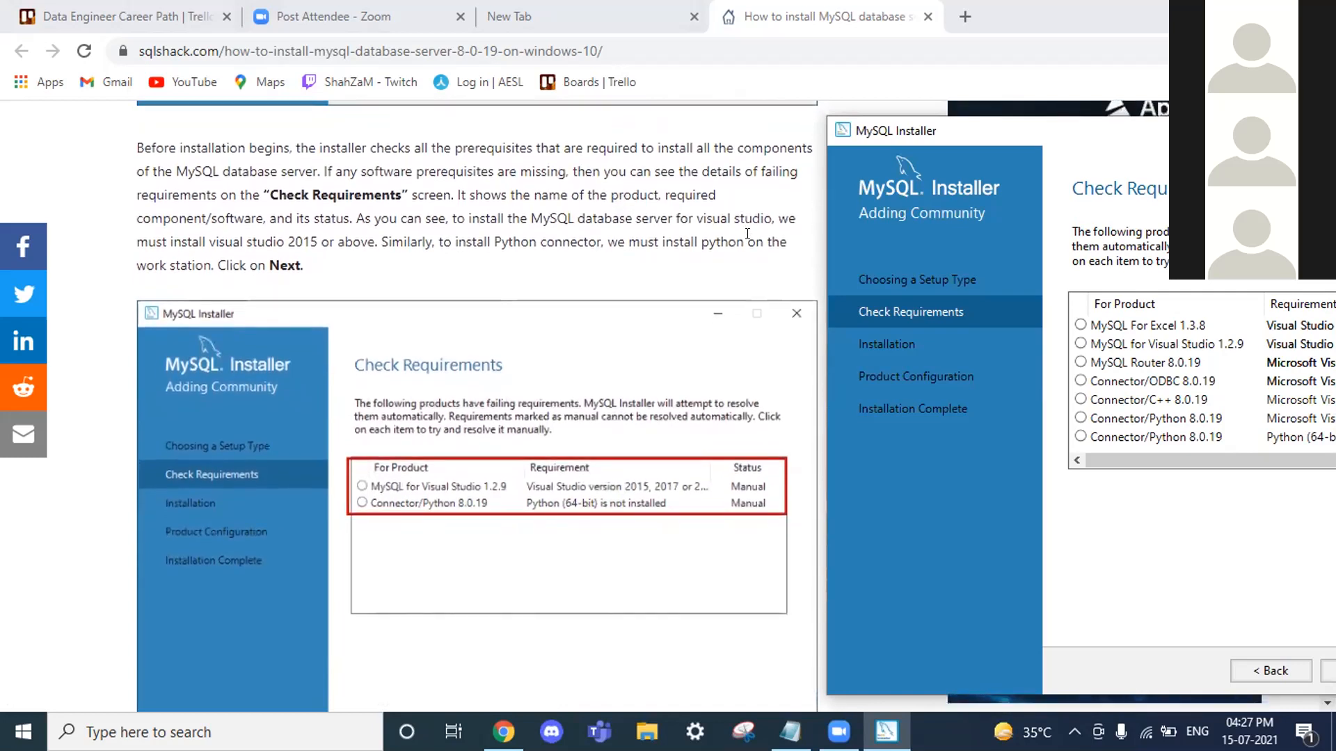
pyautogui.scroll(-6, 747, 235)
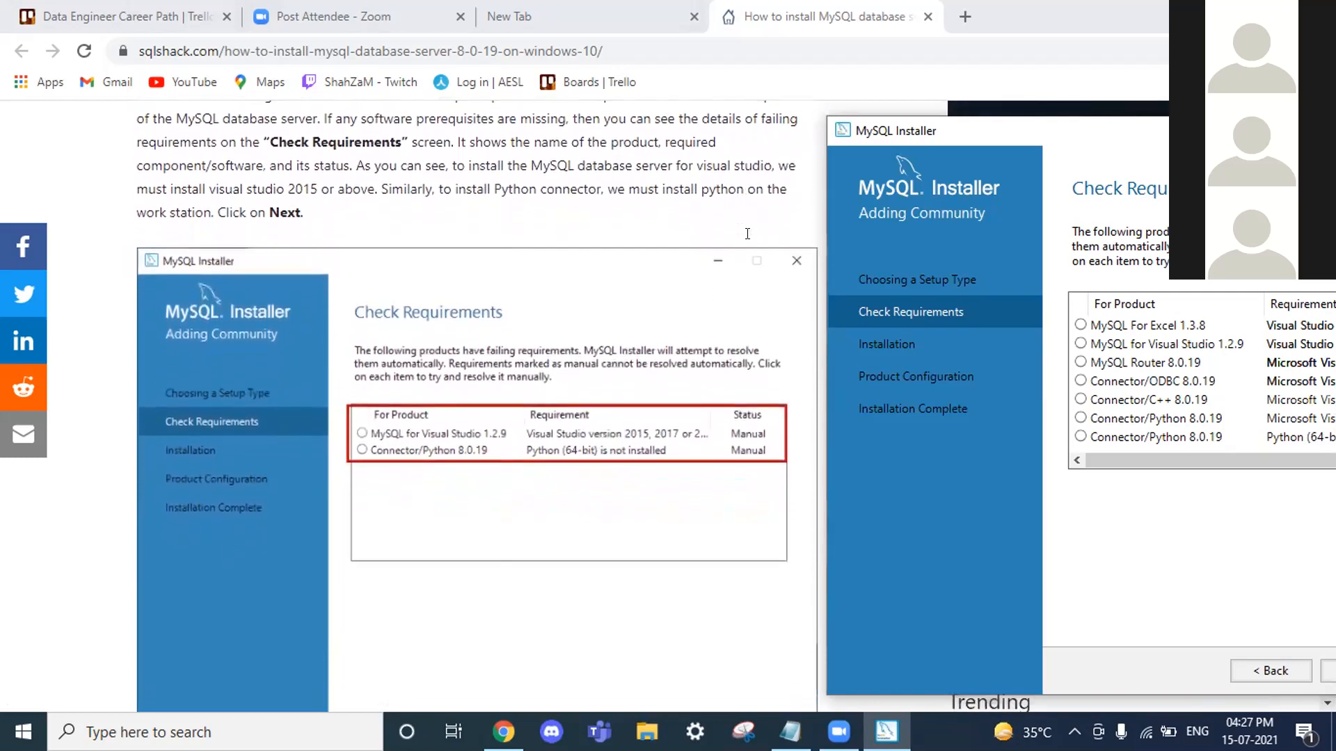
pyautogui.scroll(-5, 747, 234)
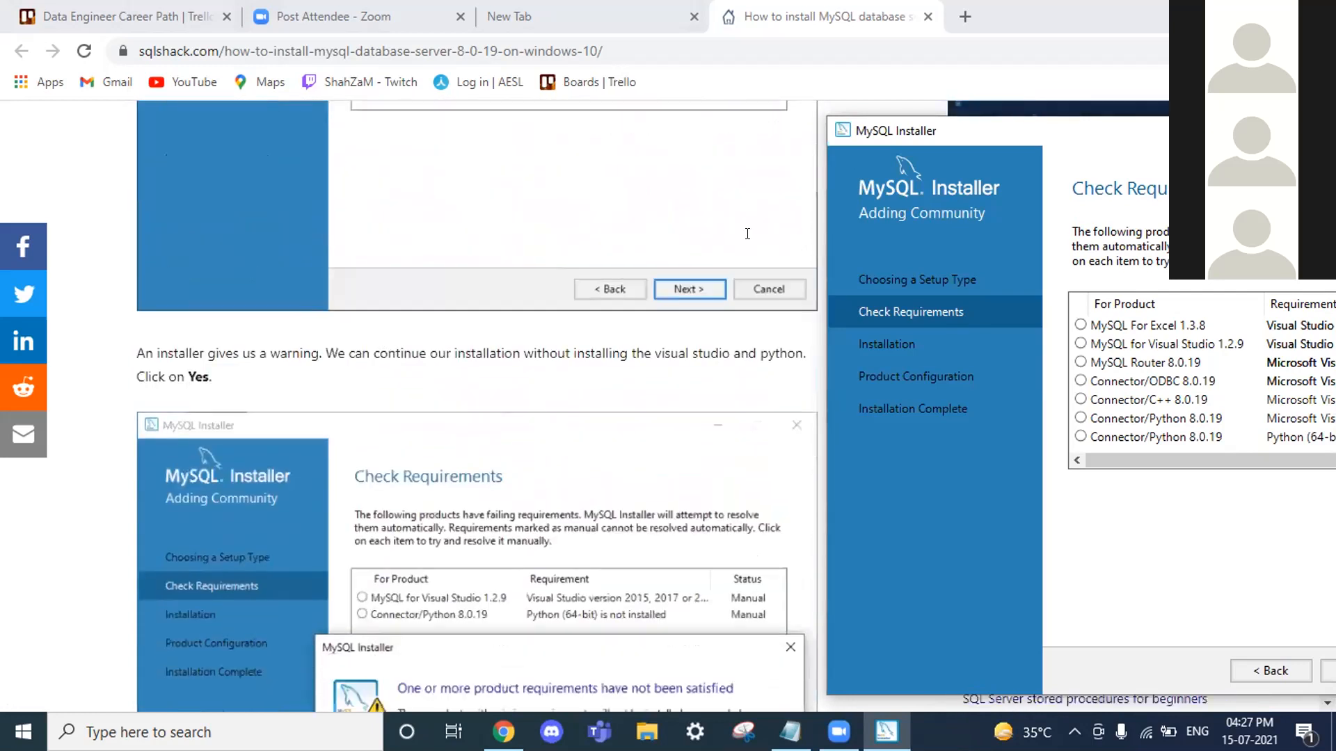
pyautogui.scroll(-4, 747, 234)
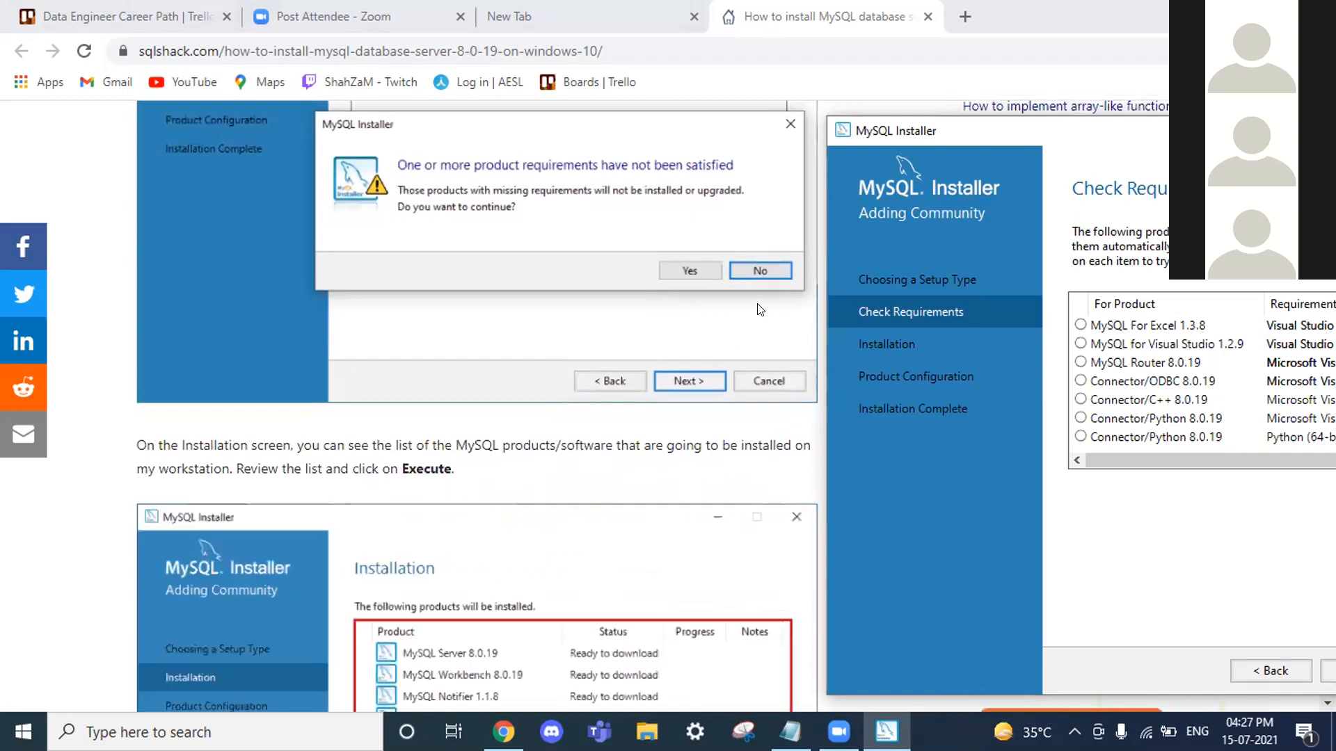
pyautogui.scroll(-2, 337, 368)
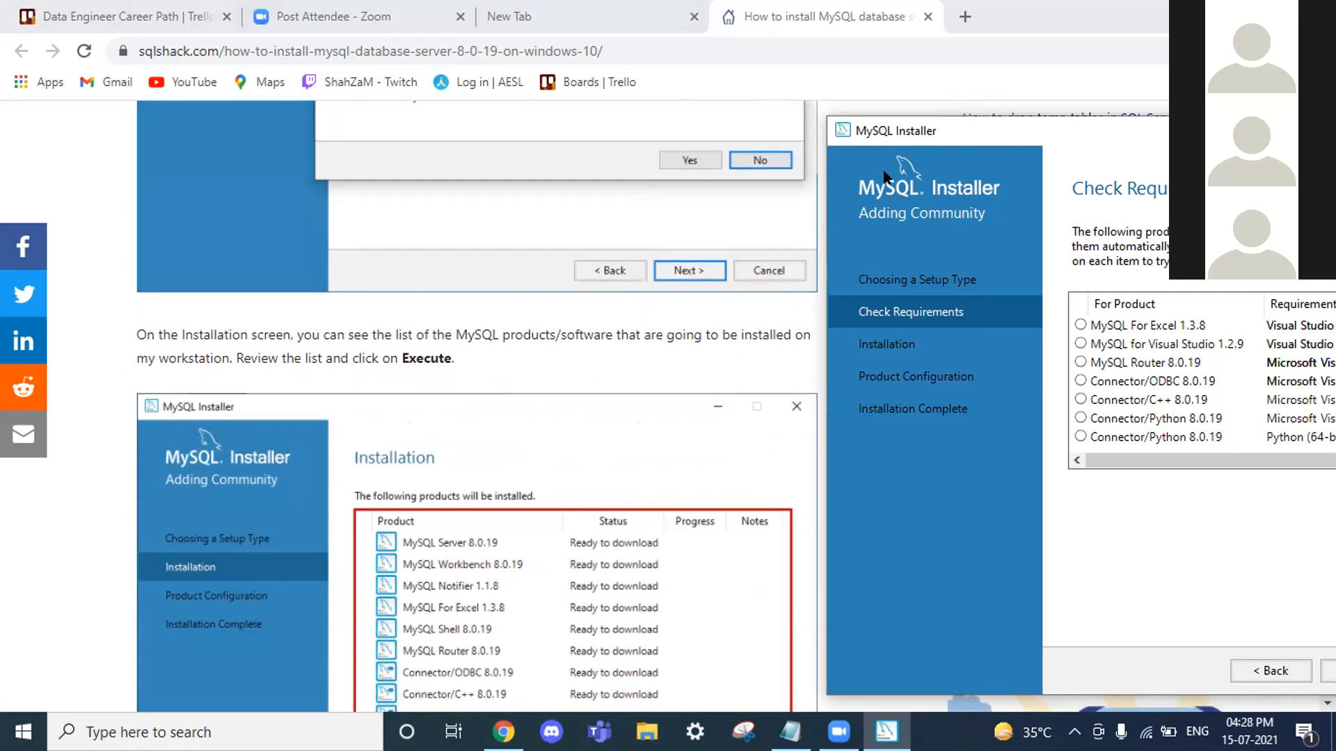
pyautogui.scroll(2, 974, 111)
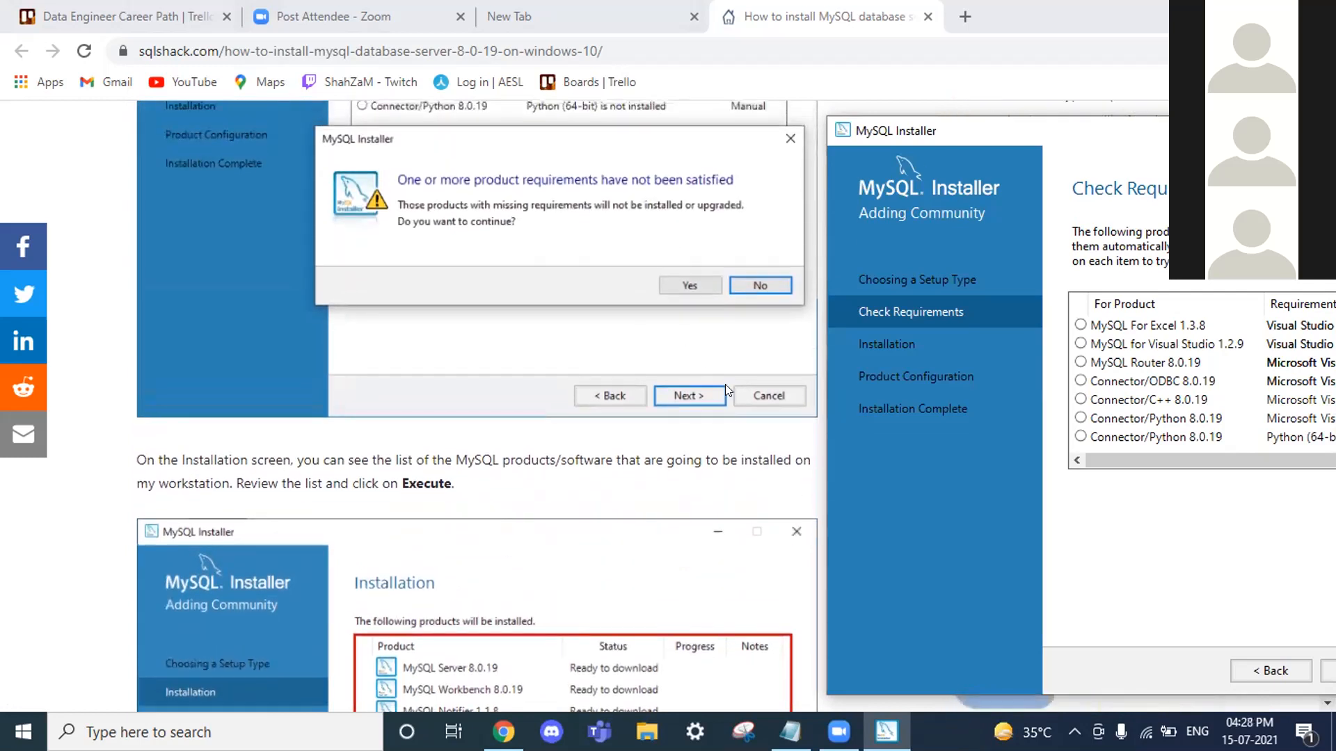
pyautogui.moveTo(971, 136); pyautogui.dragTo(505, 30)
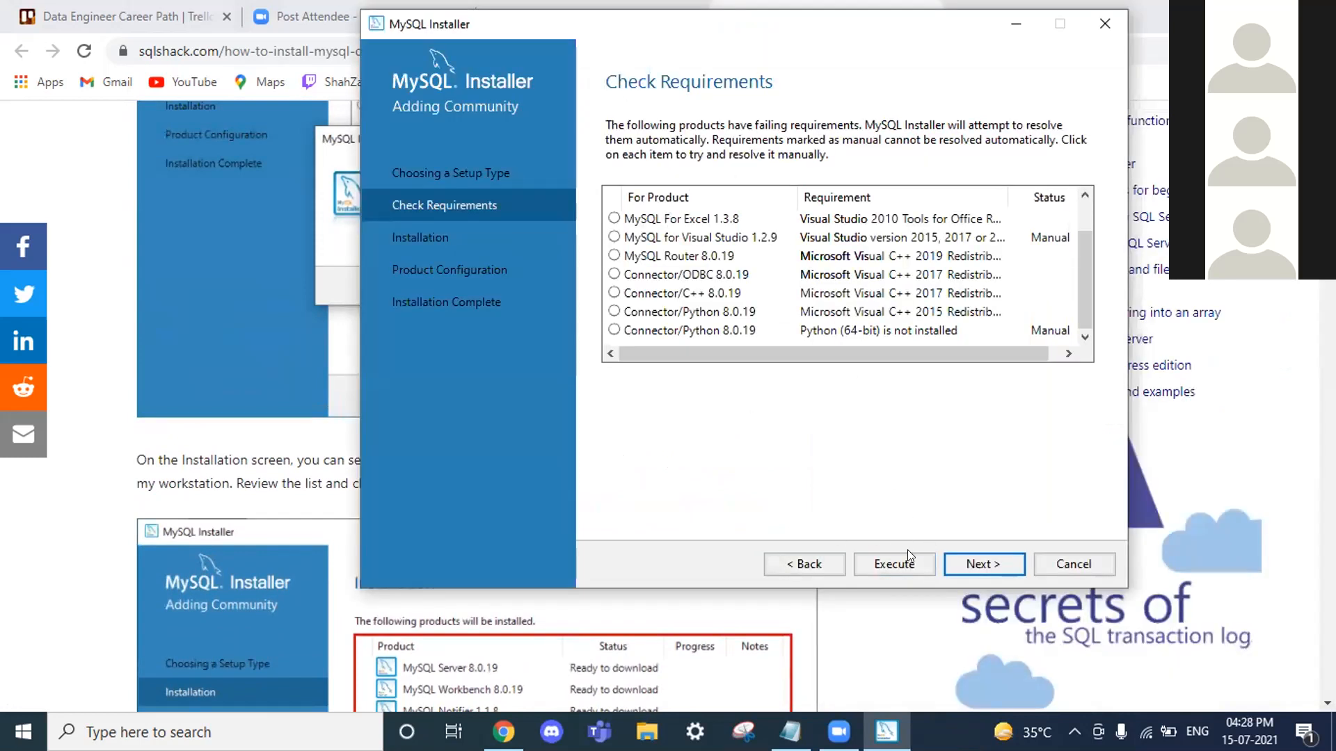
# Step: Execute the fixes and install Visual C++ 2015-2019 Redistributable (x64) with its license accepted
pyautogui.click(910, 561)
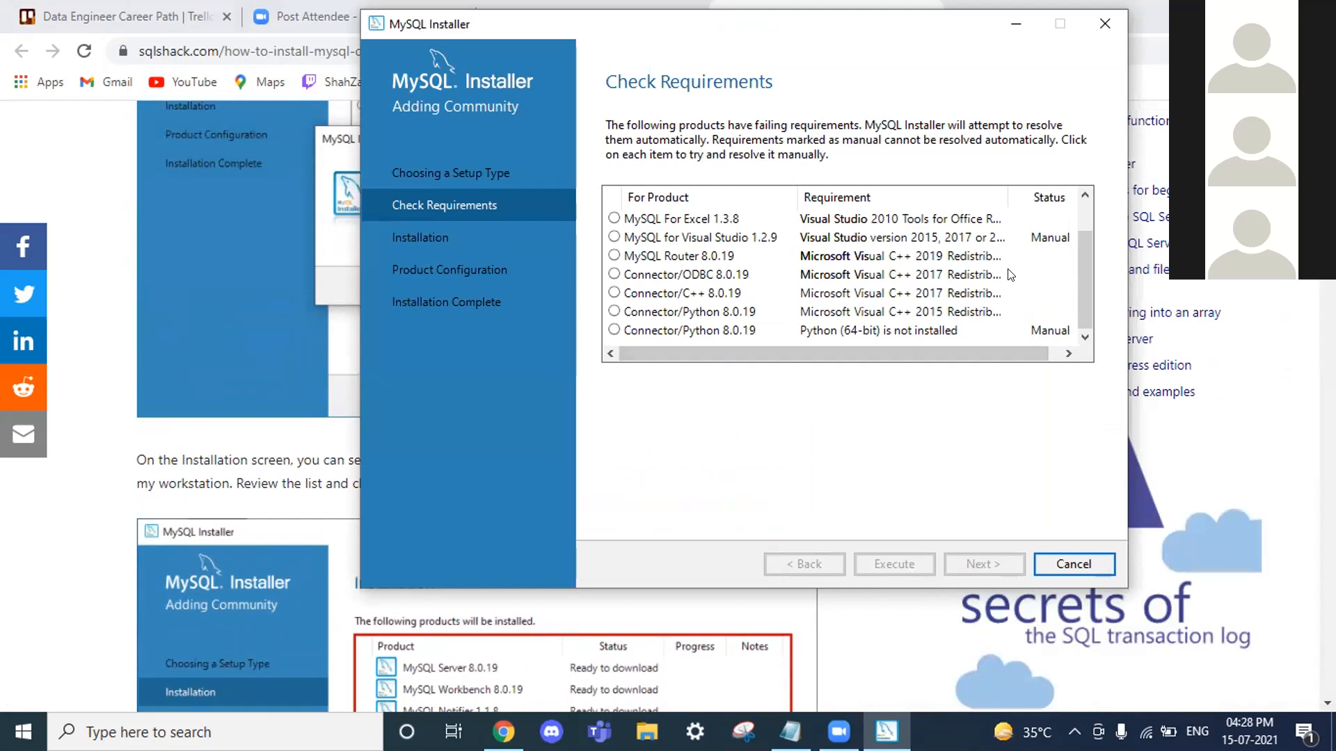
pyautogui.moveTo(1079, 296); pyautogui.dragTo(1083, 240)
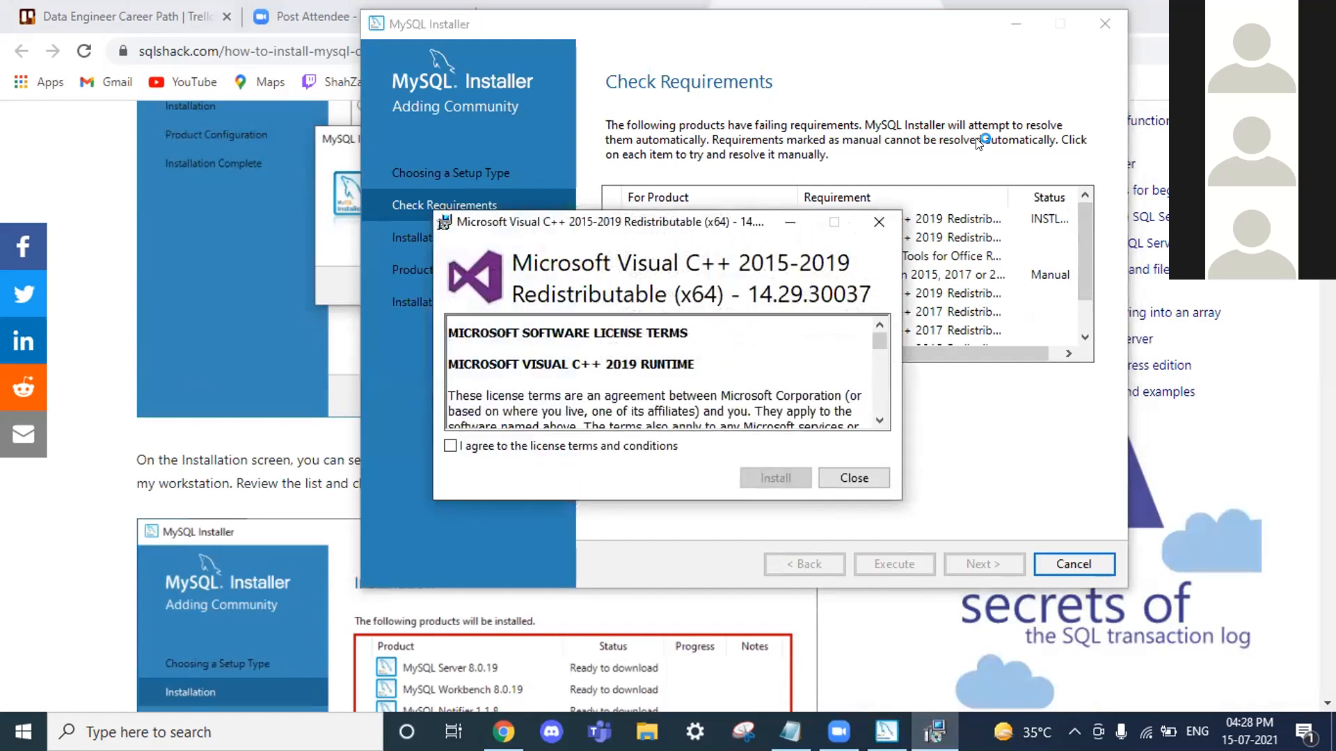
pyautogui.click(556, 446)
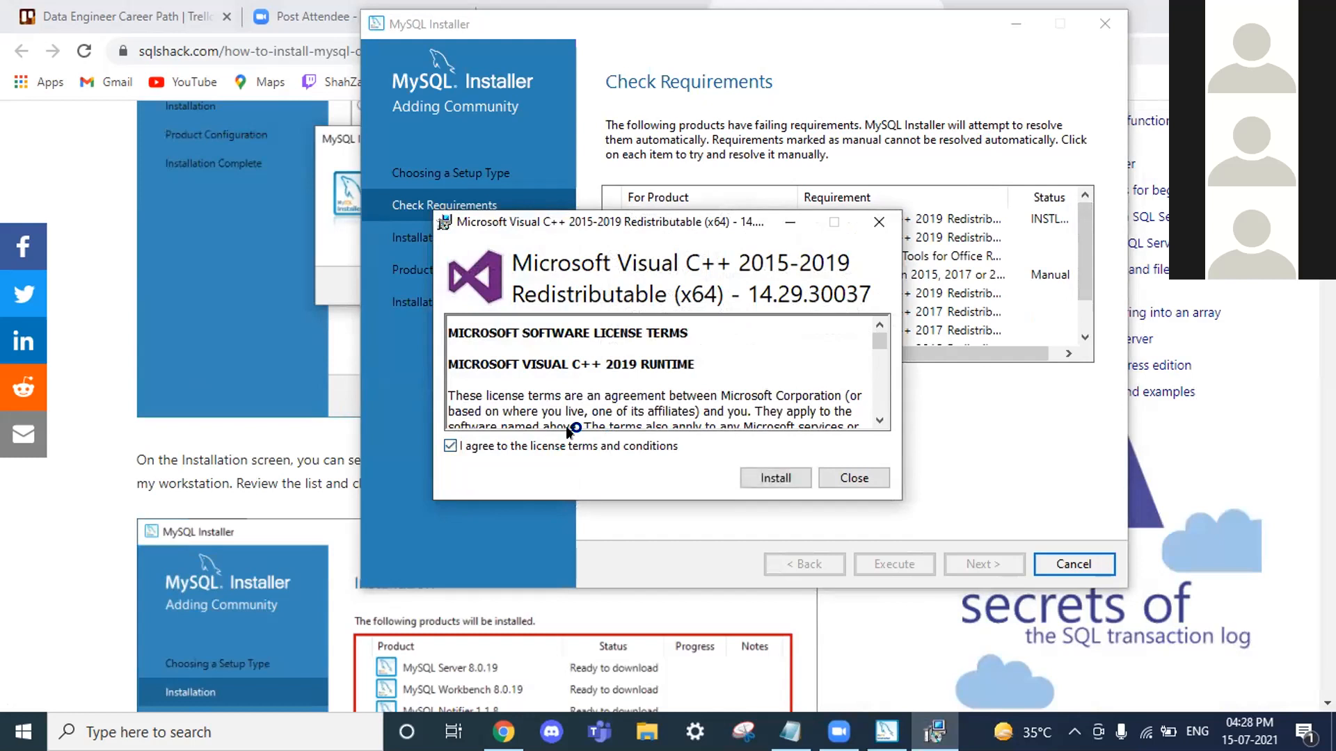
pyautogui.click(776, 478)
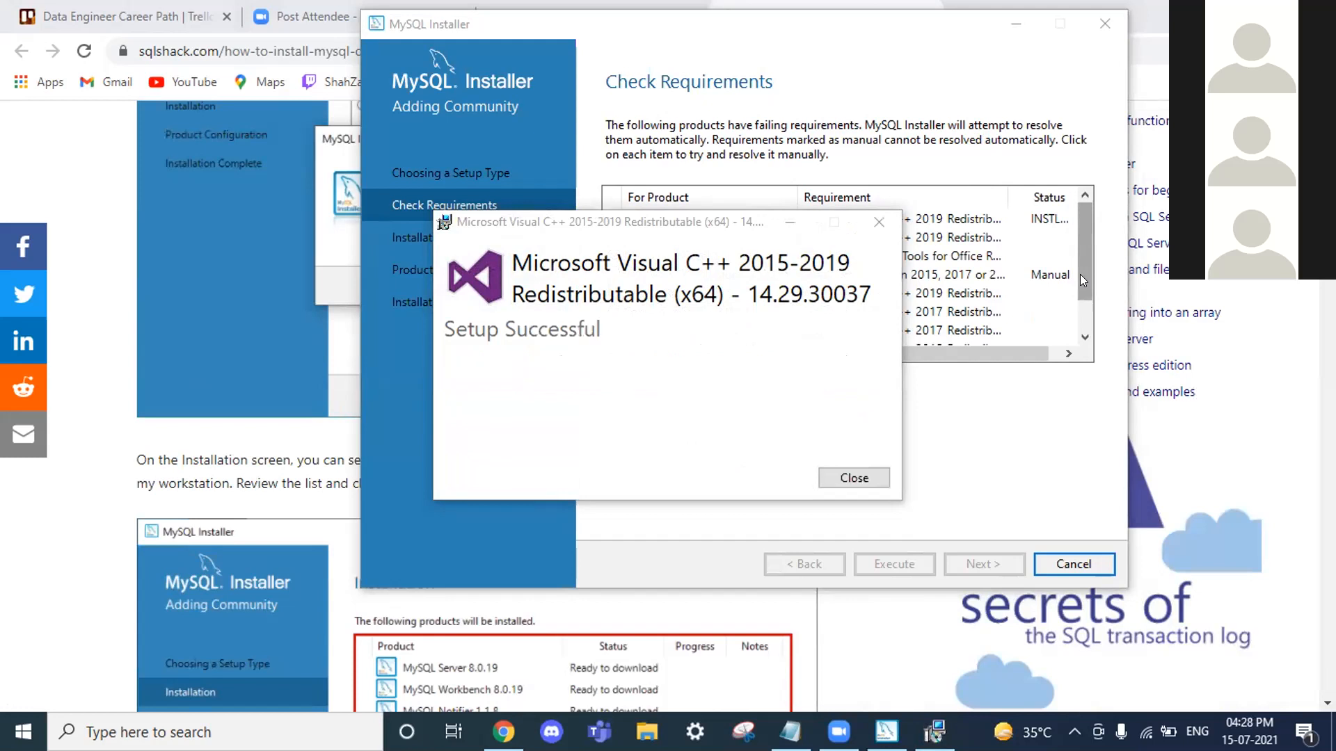
# Step: Close the VC++ setup and install Office Runtime 2010, accepting the license and opting into feedback
pyautogui.click(852, 471)
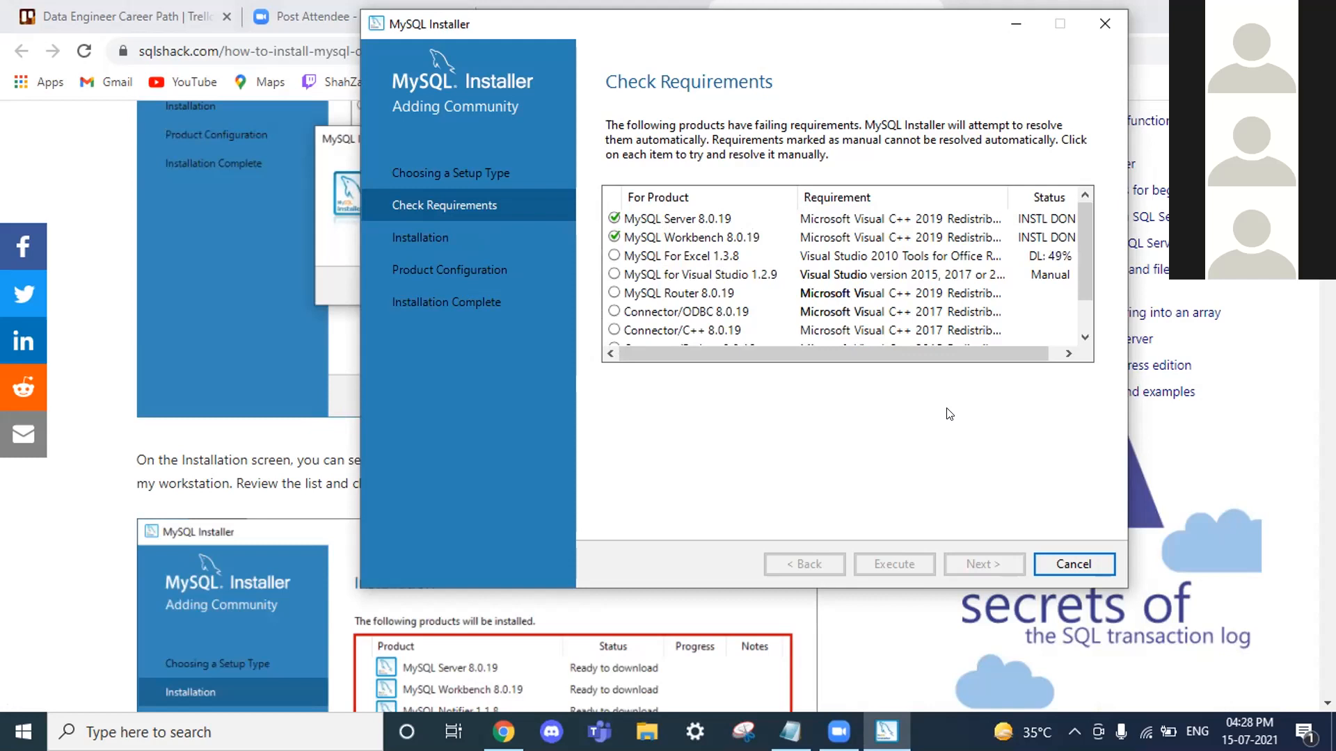
pyautogui.click(1073, 564)
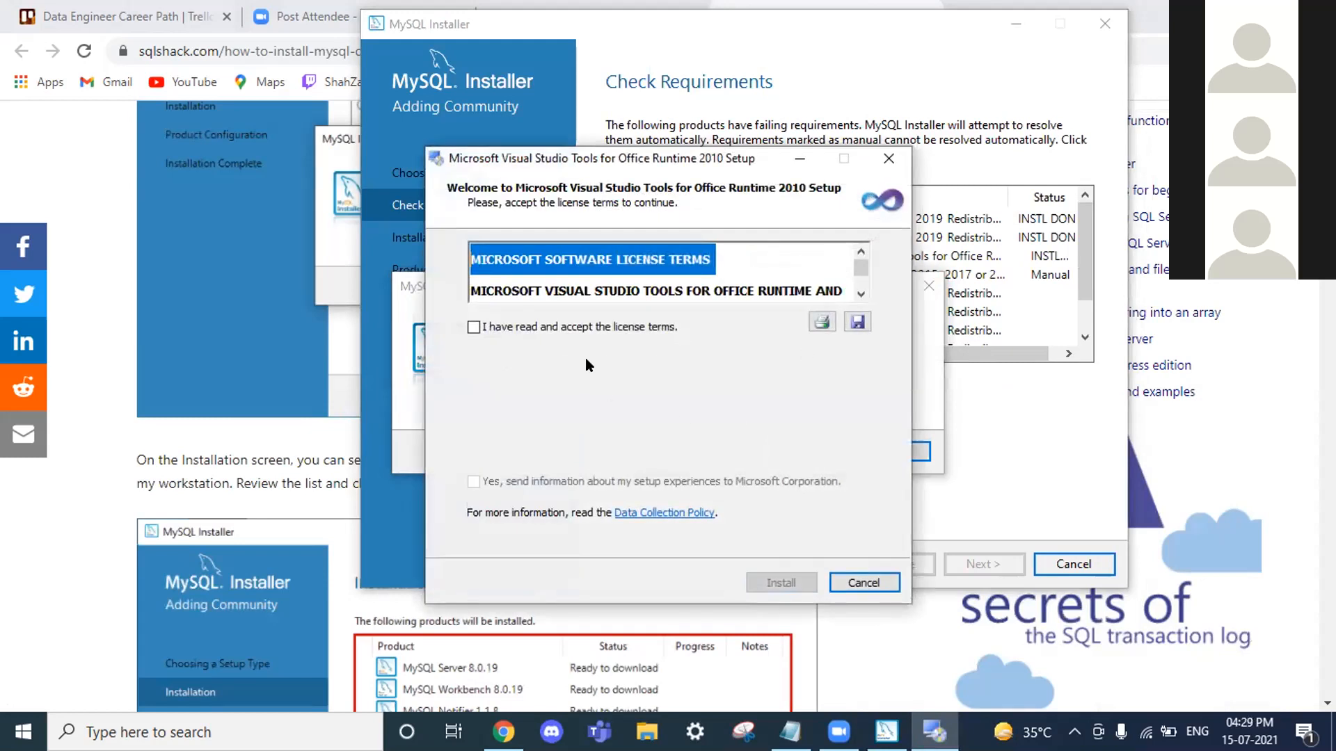
pyautogui.click(588, 327)
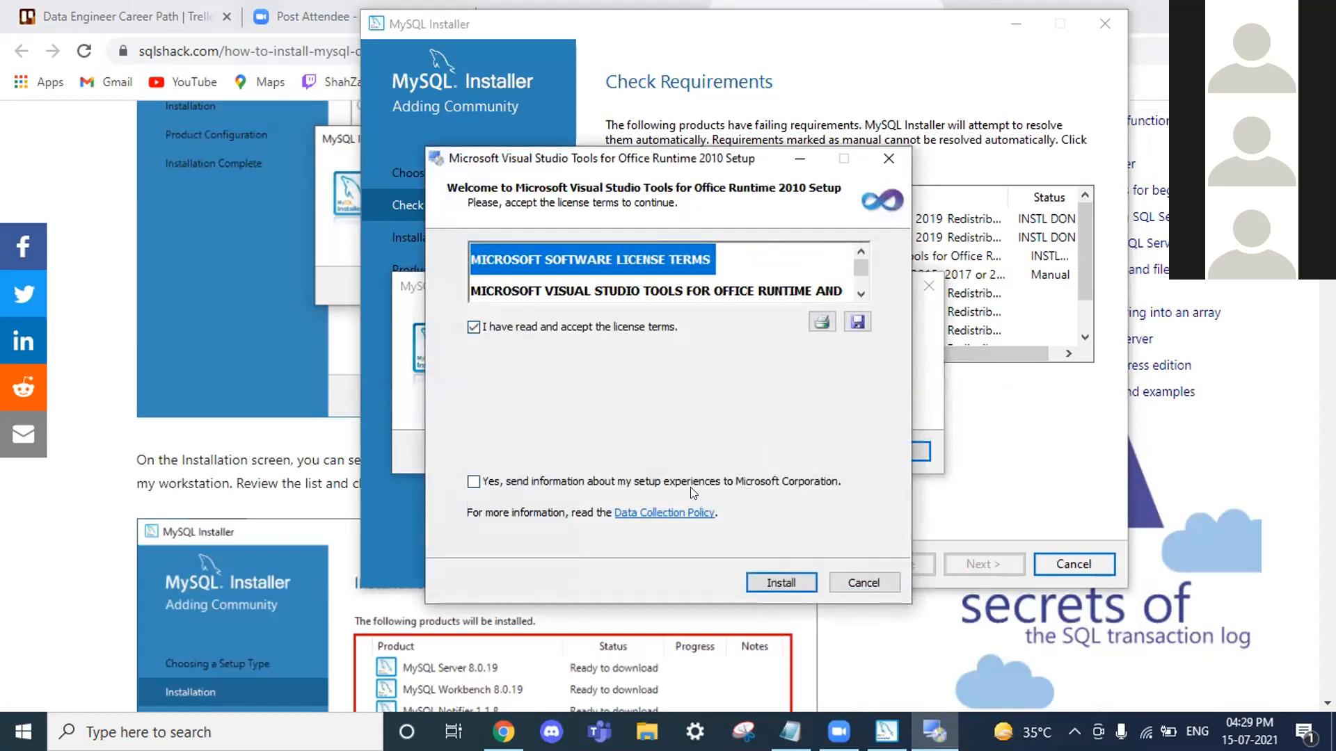
pyautogui.click(655, 482)
pyautogui.click(782, 583)
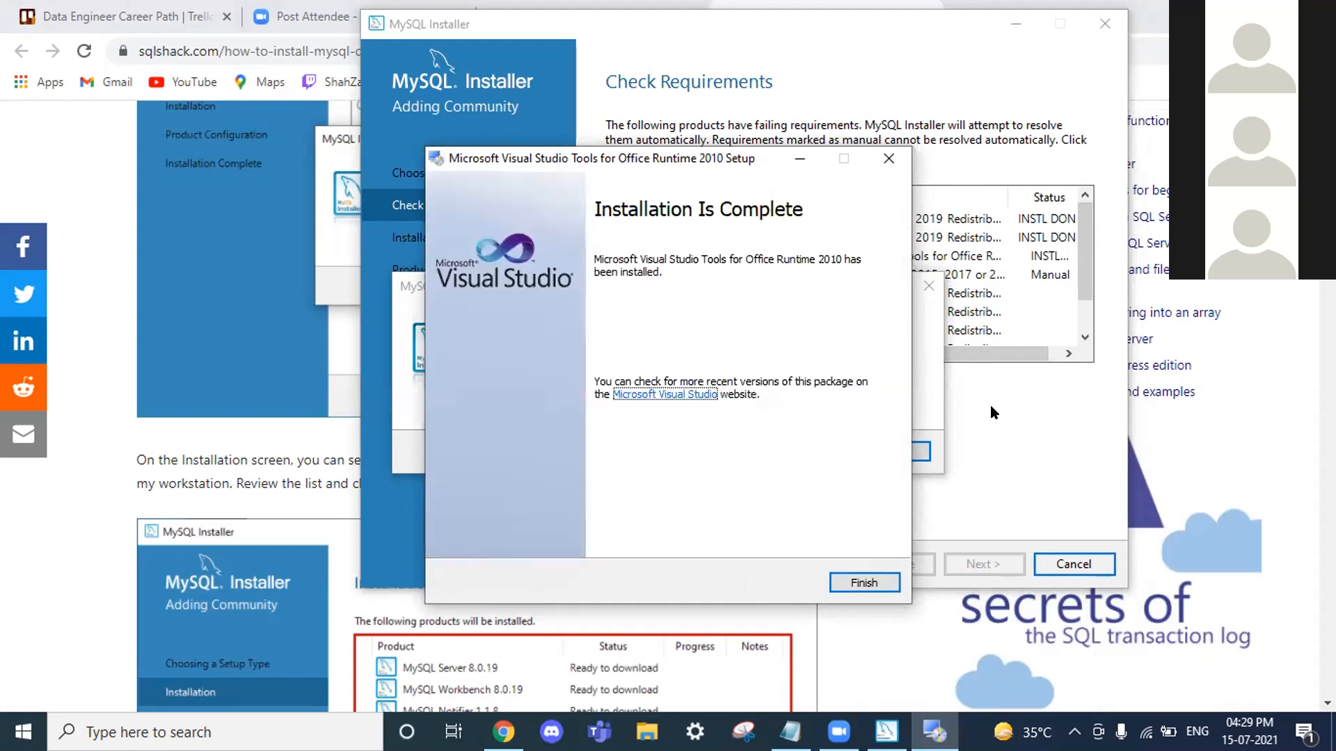
pyautogui.click(841, 584)
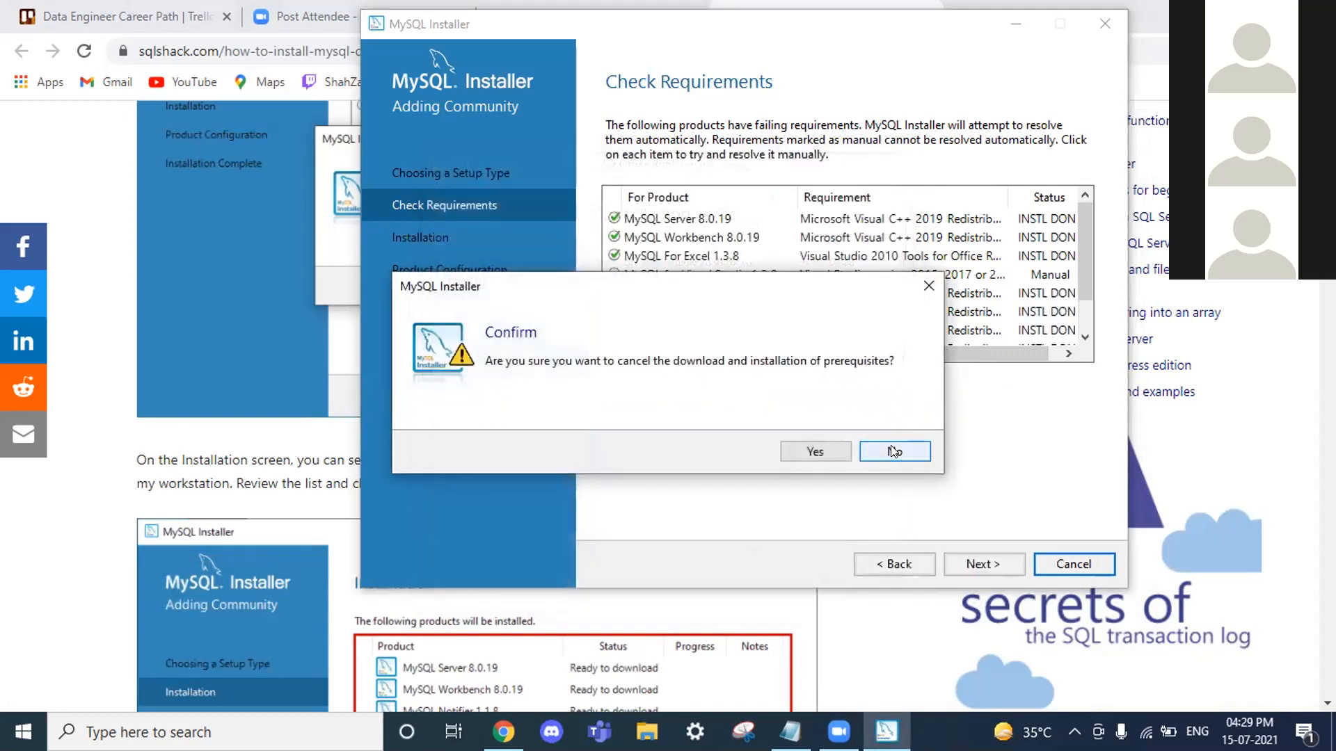
# Step: Keep prerequisite downloads running, click Next, and dismiss the unmet-requirements warning
pyautogui.click(894, 451)
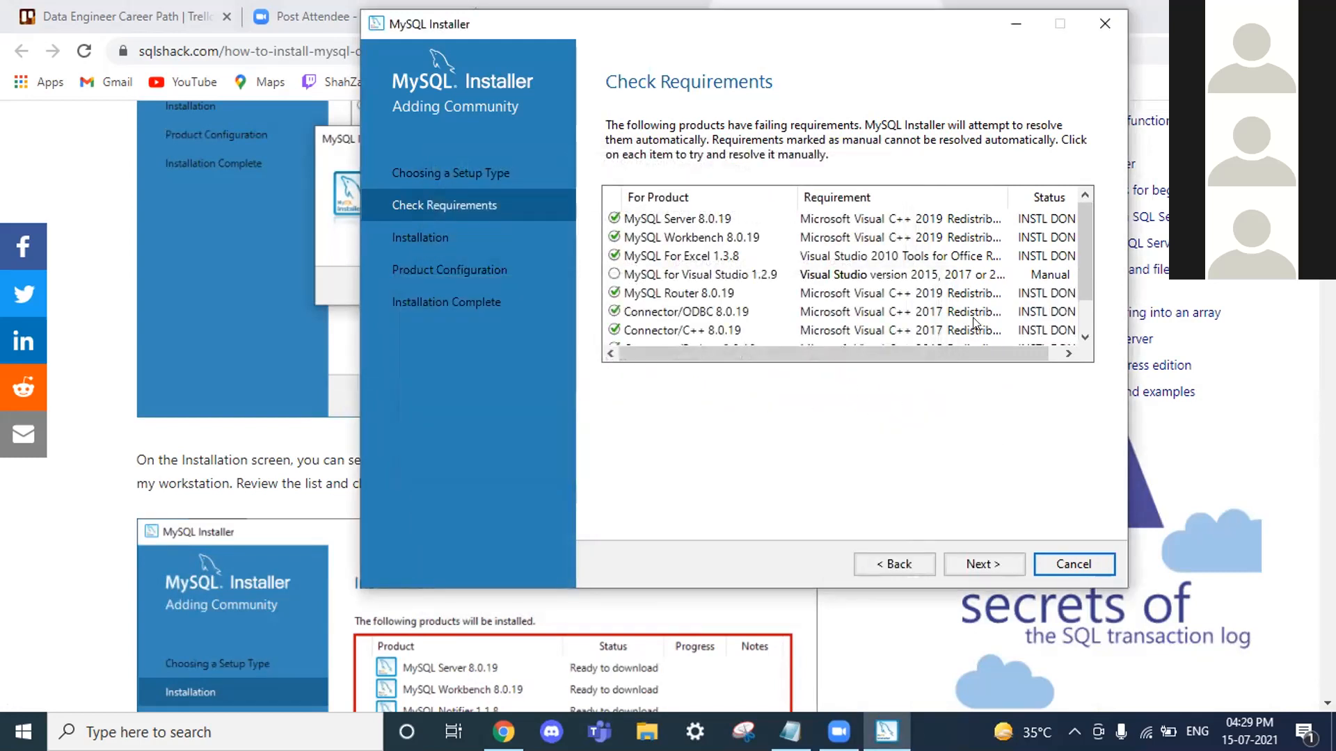
pyautogui.scroll(-1, 975, 323)
pyautogui.click(983, 564)
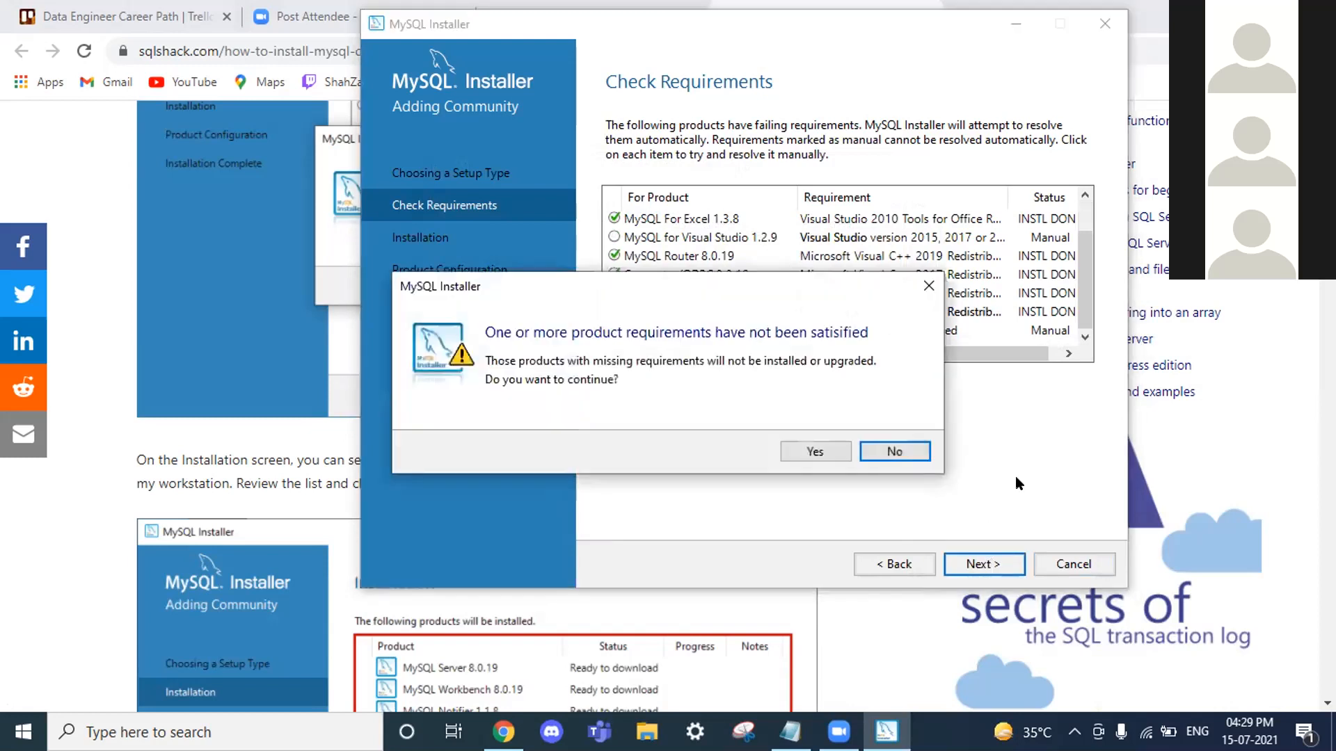
pyautogui.click(931, 287)
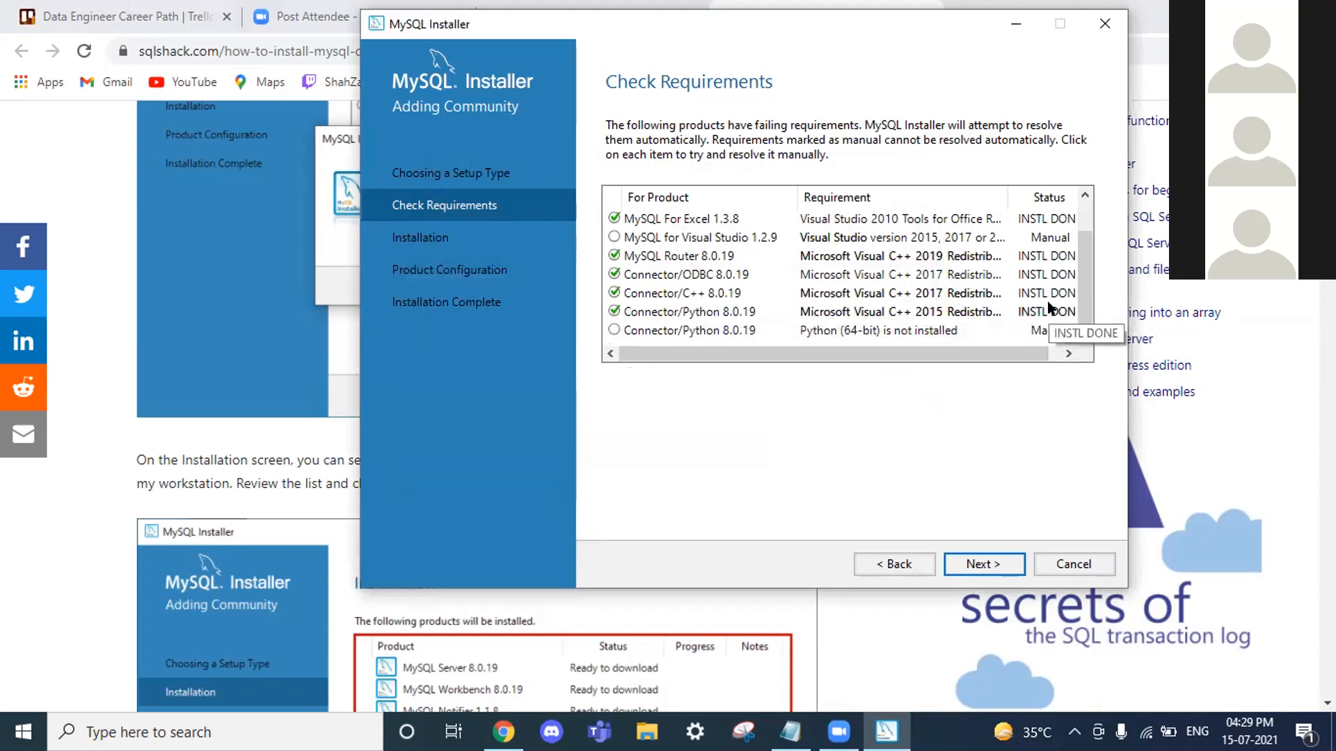
# Step: Recheck the Connector/Python requirement, dismiss the failure notice, and open the python.org download link
pyautogui.click(618, 243)
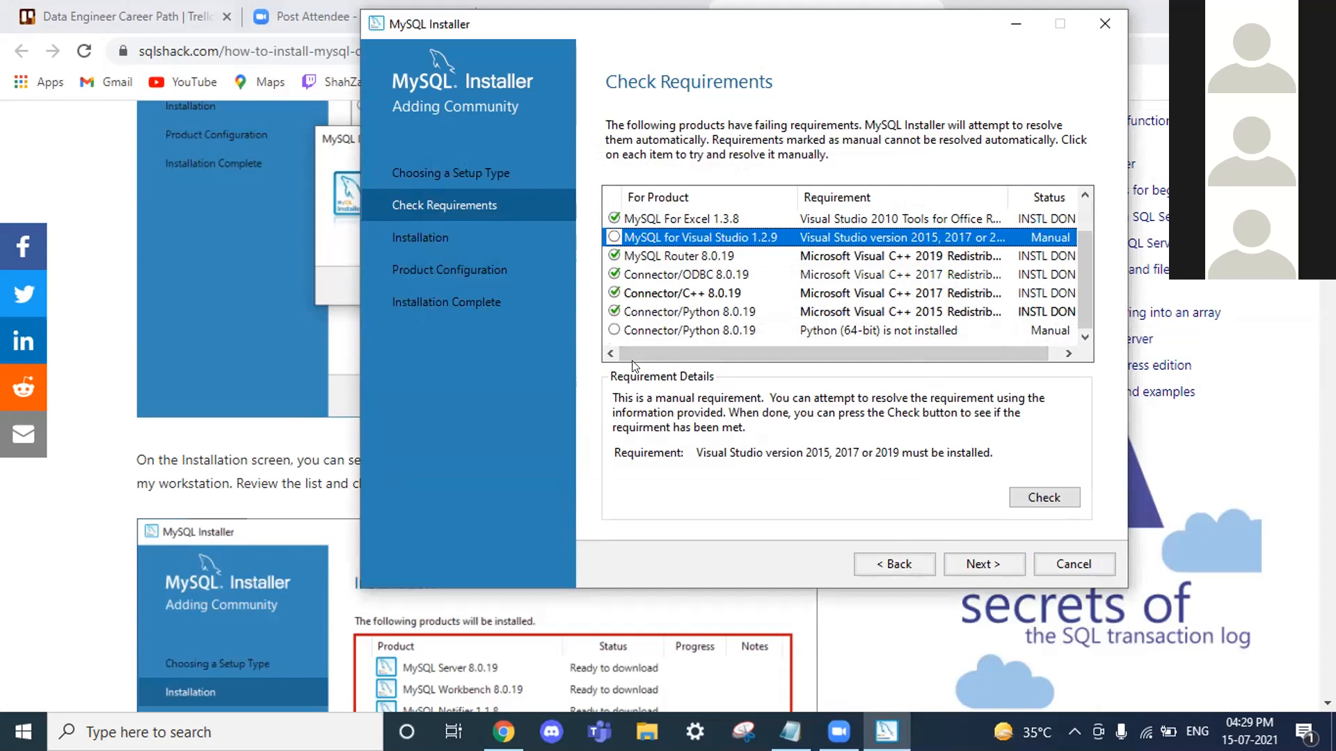
pyautogui.click(641, 333)
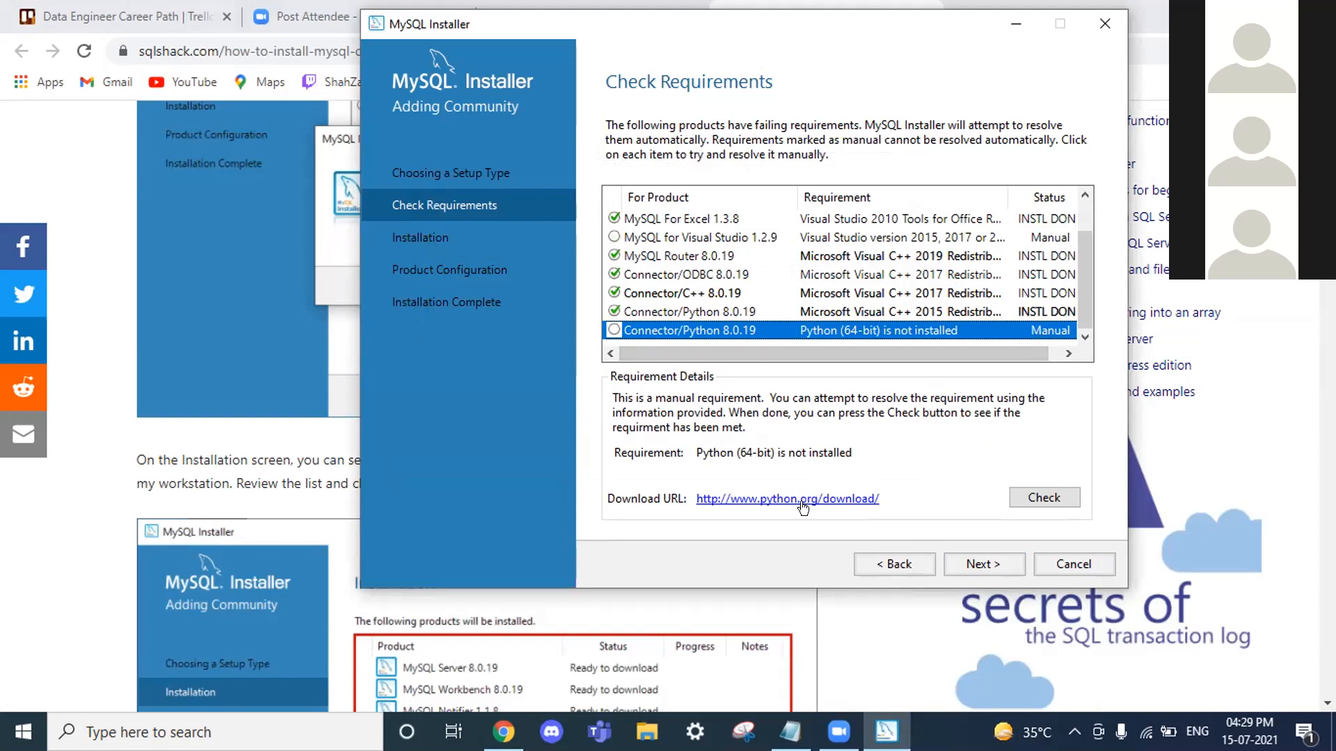
pyautogui.click(1022, 506)
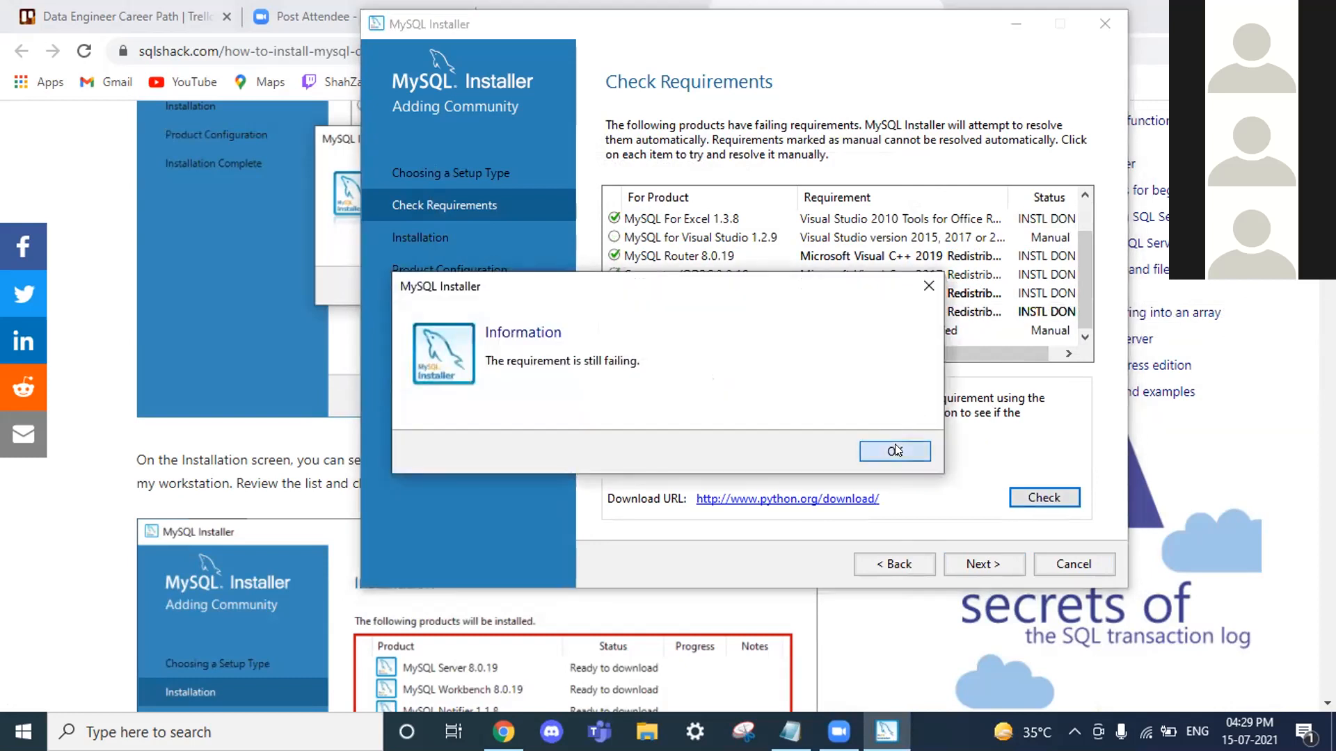
pyautogui.click(896, 449)
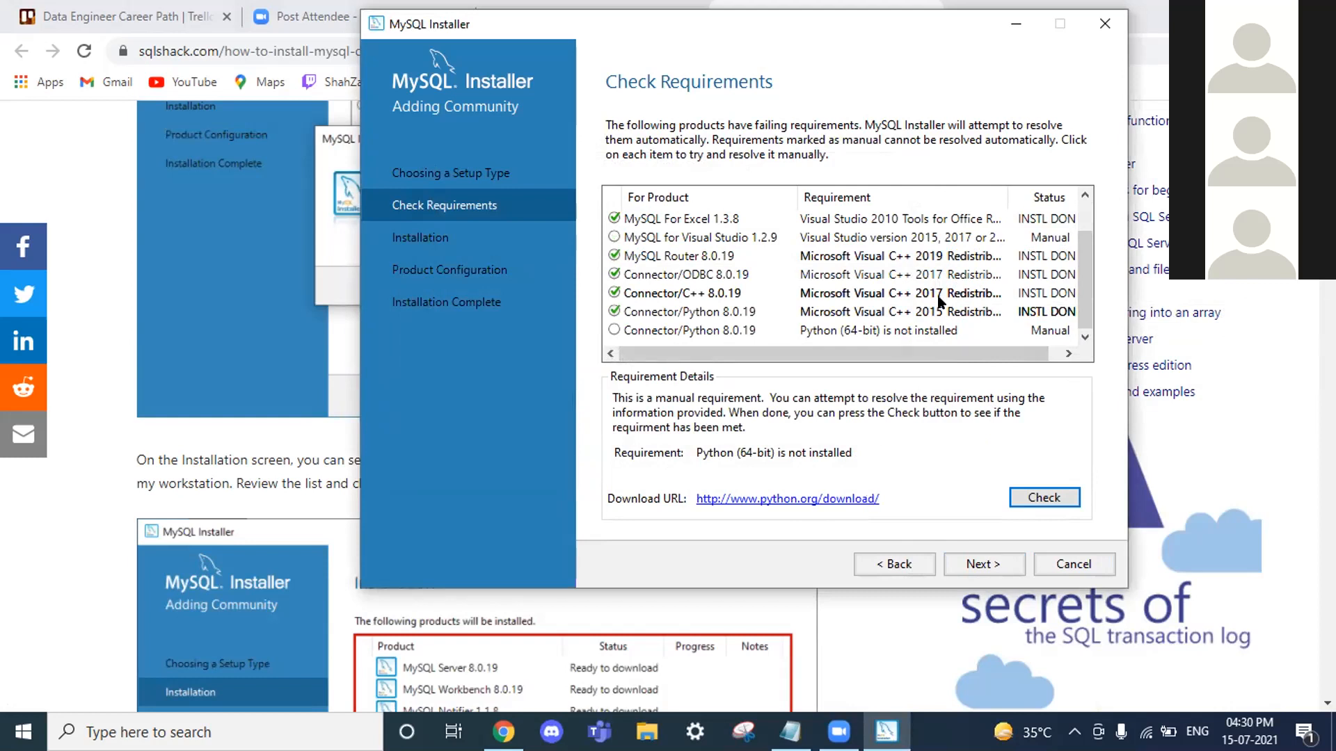
pyautogui.click(812, 500)
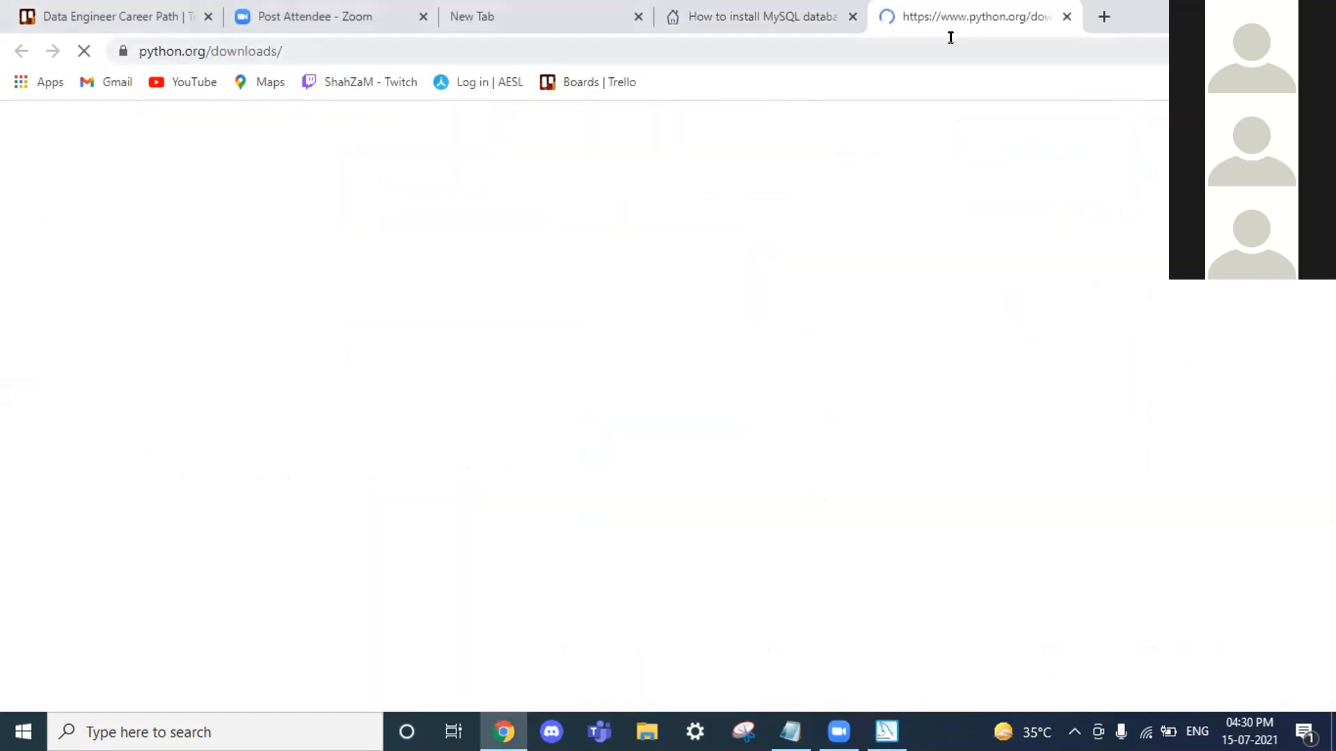
# Step: Recheck MySQL for Visual Studio 1.2.9's Visual Studio requirement and dismiss the still-failing notice
pyautogui.click(887, 732)
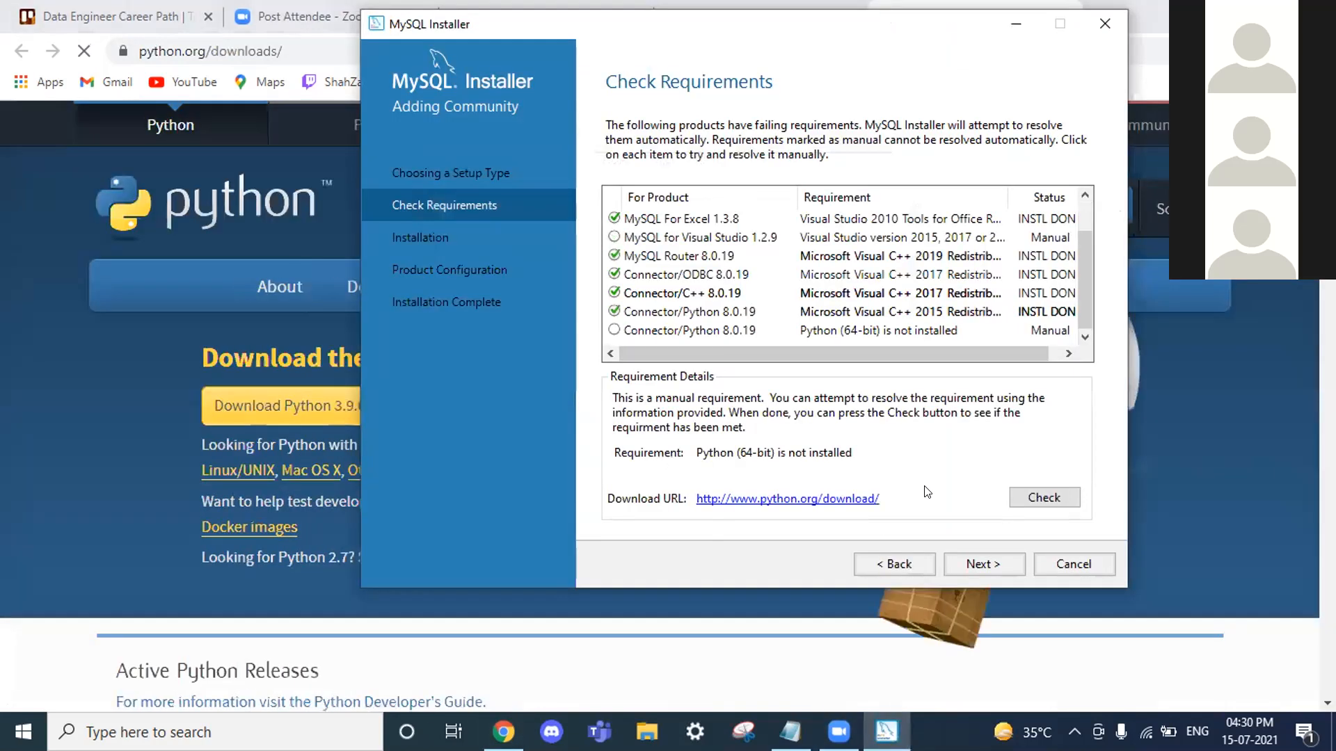
pyautogui.click(675, 326)
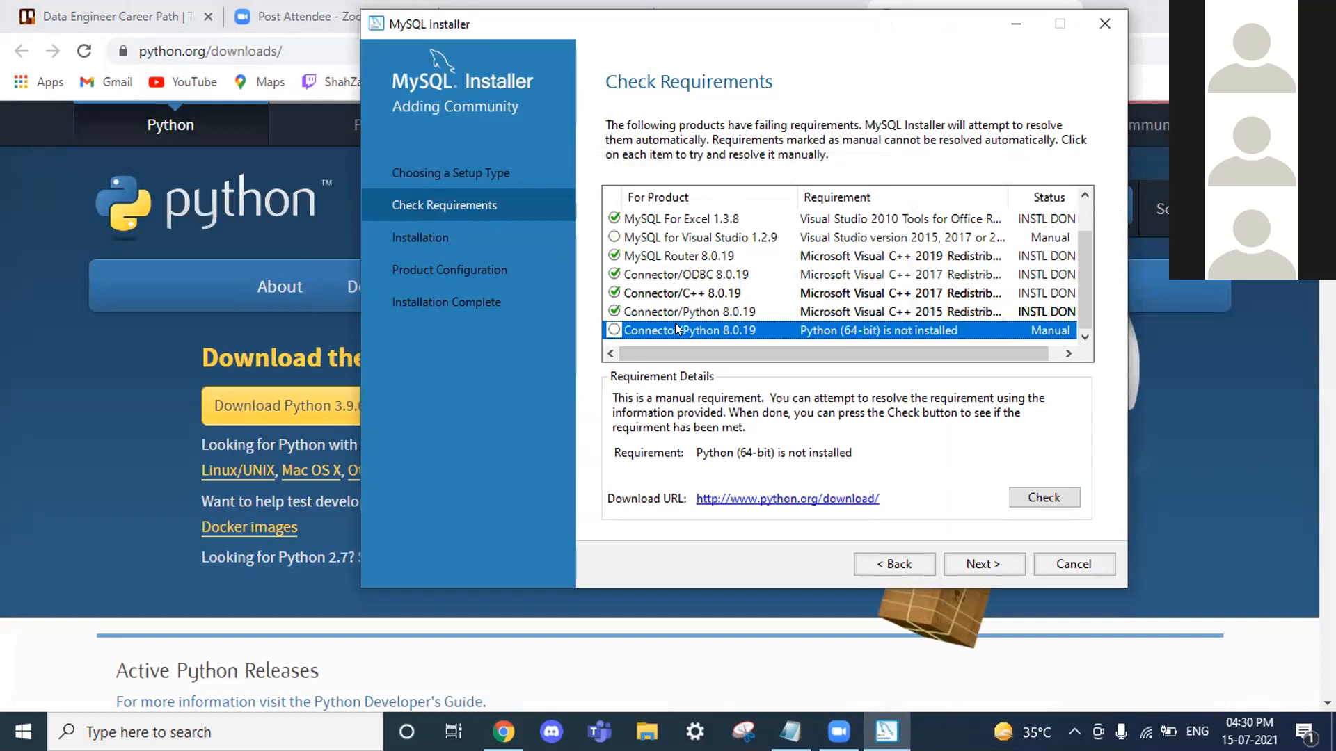
pyautogui.click(711, 239)
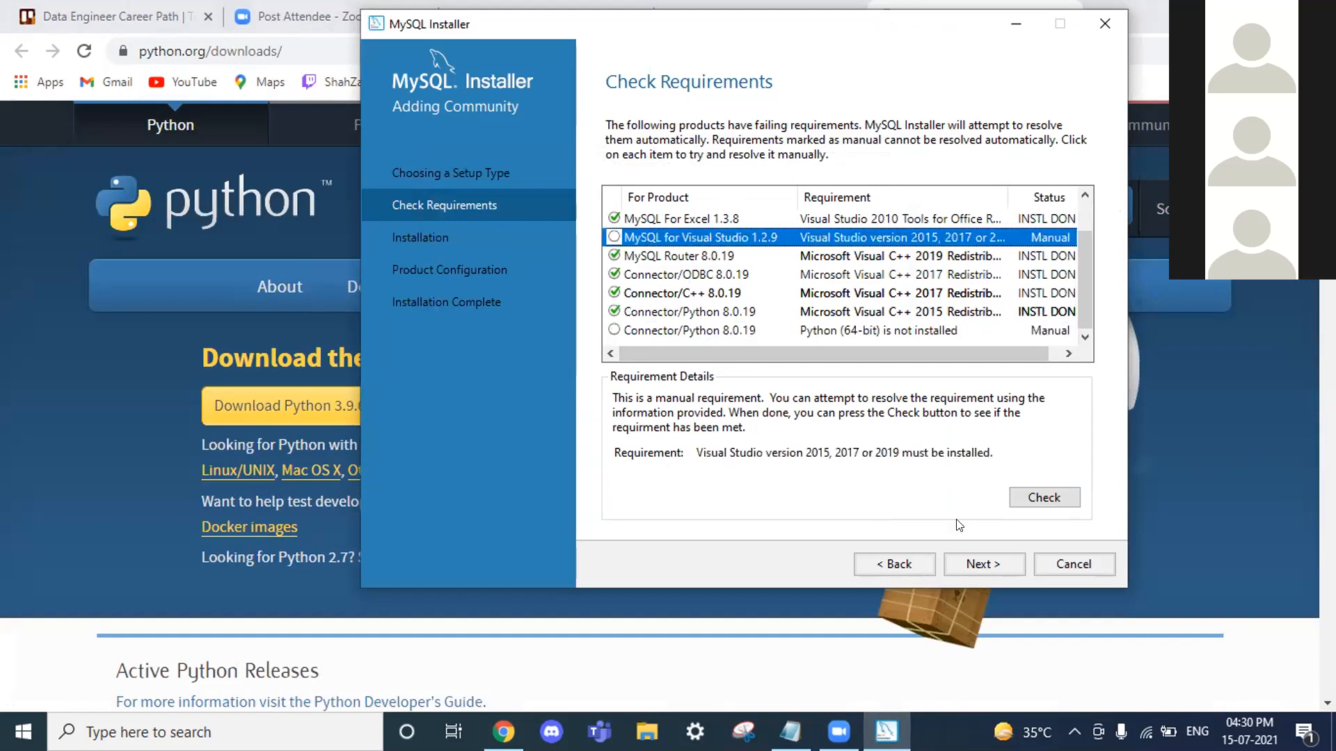
pyautogui.click(1039, 497)
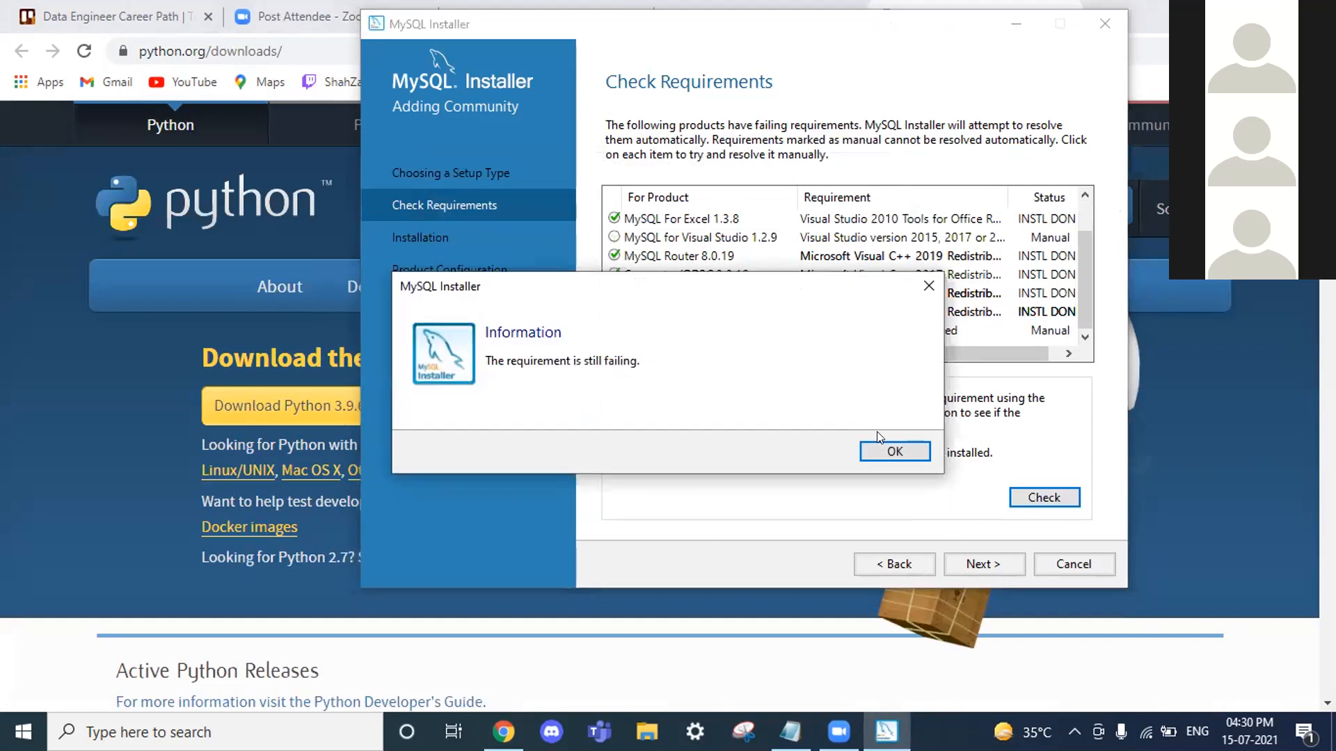
pyautogui.click(887, 449)
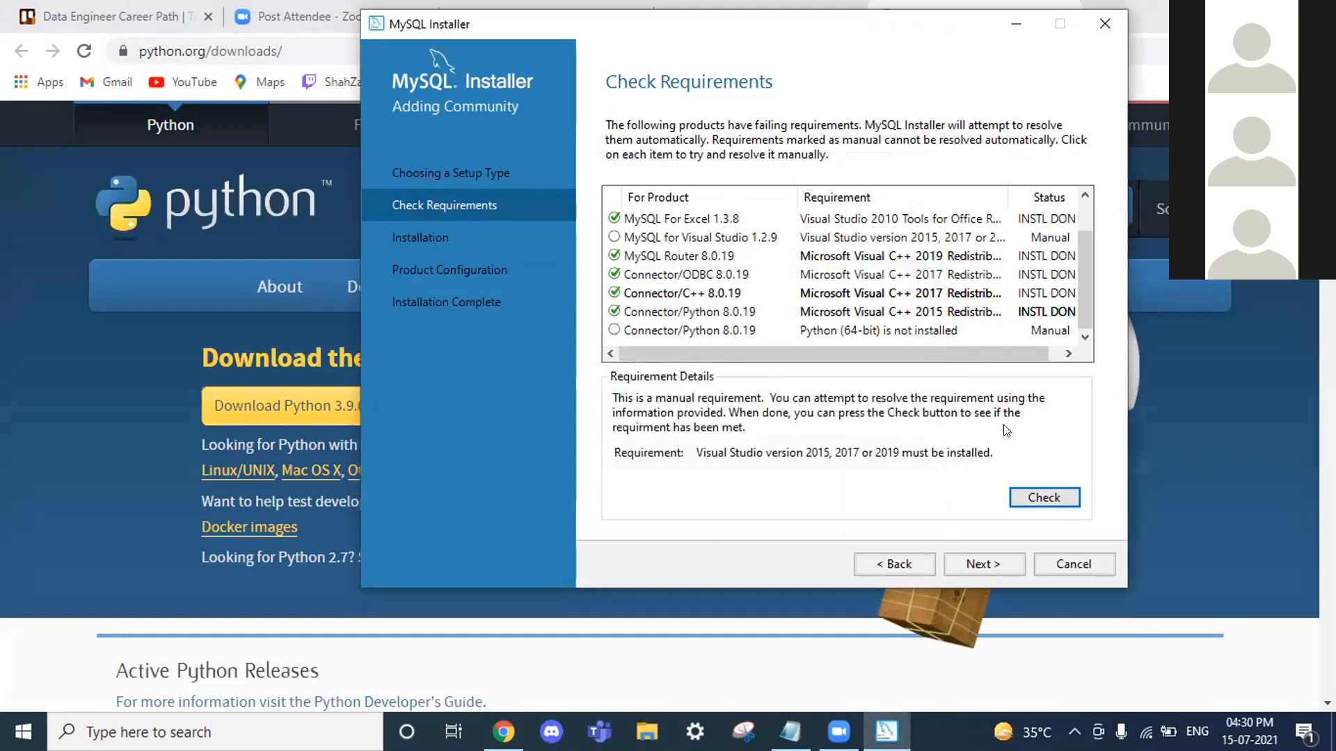
# Step: Click Next on Check Requirements to raise the unmet-requirements warning
pyautogui.click(996, 567)
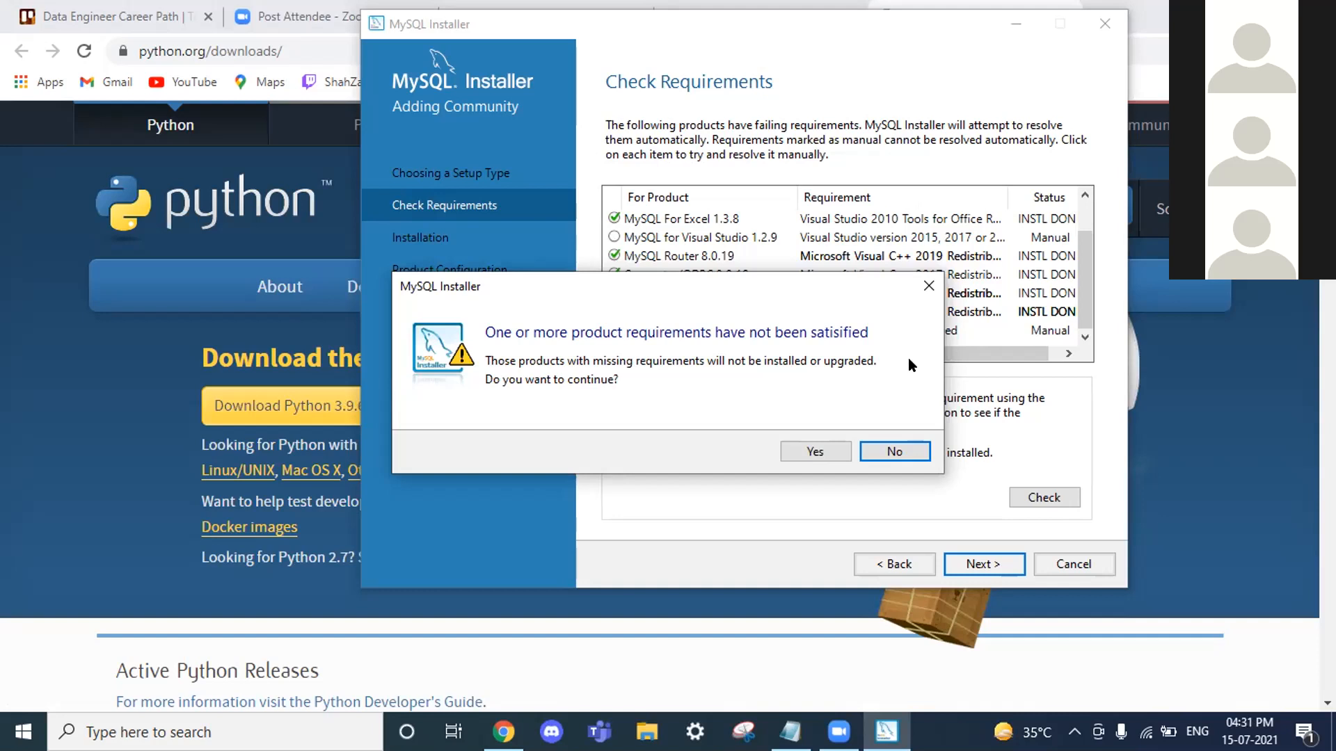
# Step: Decline the unmet-requirements warning twice, then cancel out of MySQL Installer
pyautogui.click(903, 449)
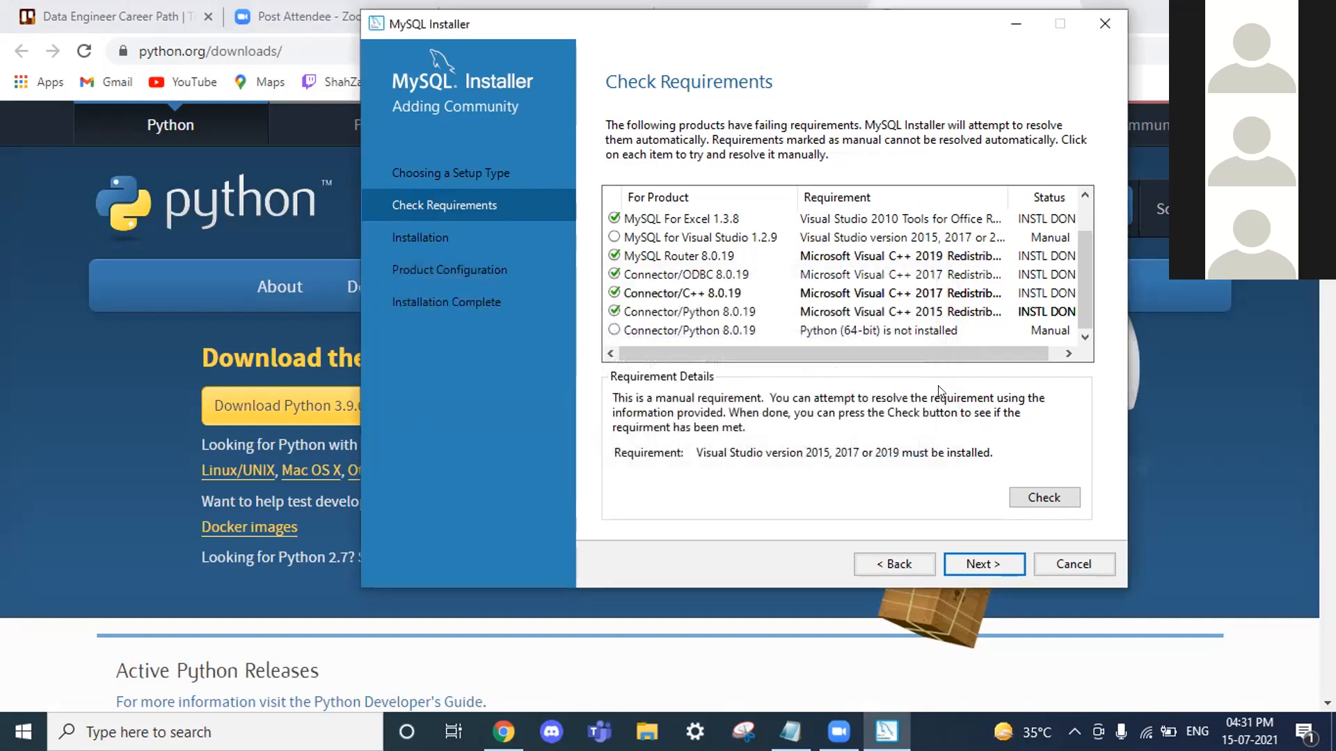
pyautogui.click(979, 562)
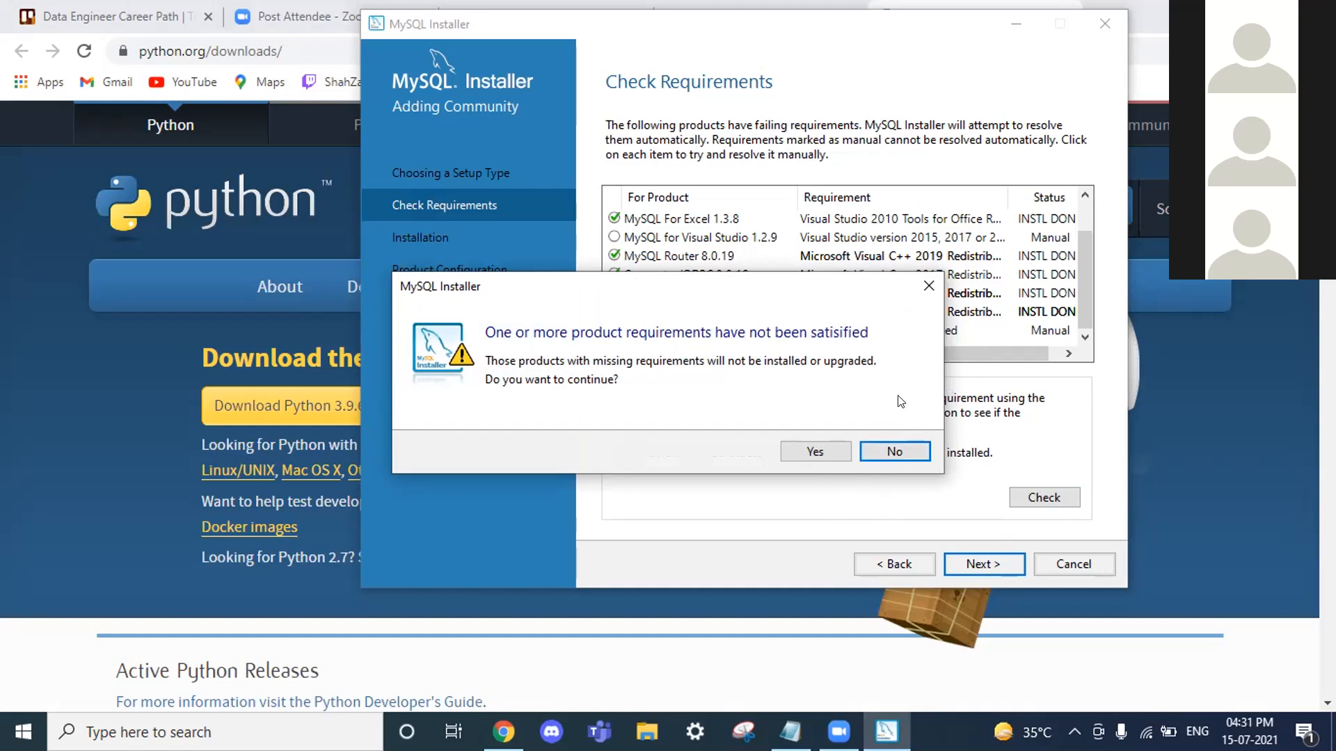
pyautogui.click(905, 454)
pyautogui.click(1071, 562)
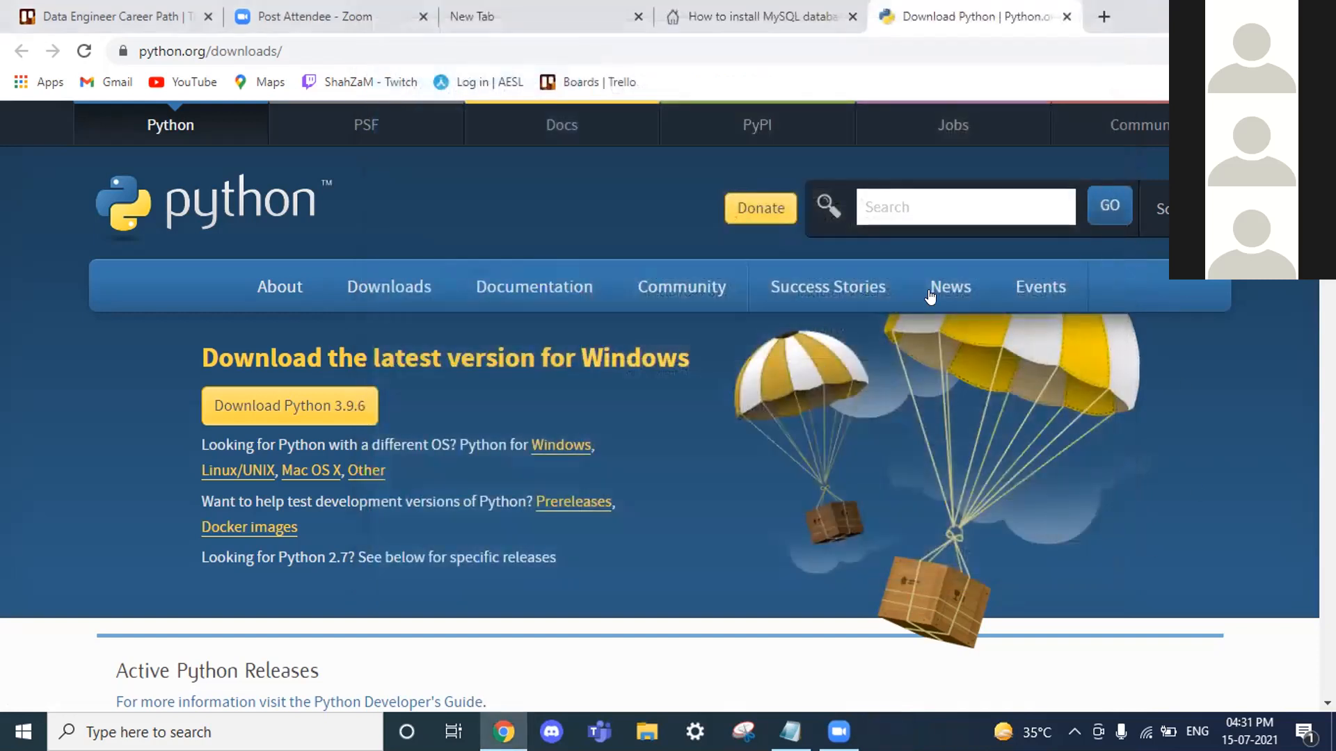
# Step: Relaunch mysql-installer-community-8.0.19.0 from Chrome's downloads folder
pyautogui.click(1103, 16)
pyautogui.click(1320, 51)
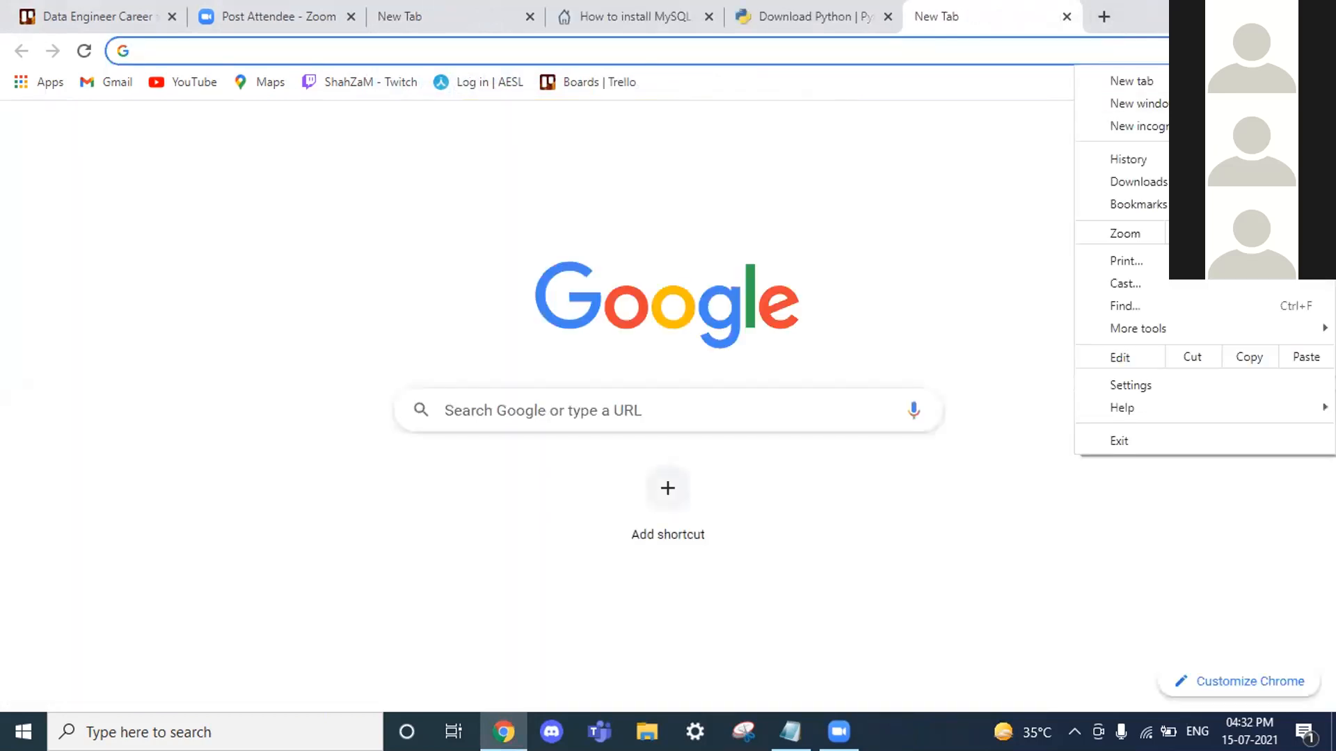
pyautogui.click(1155, 180)
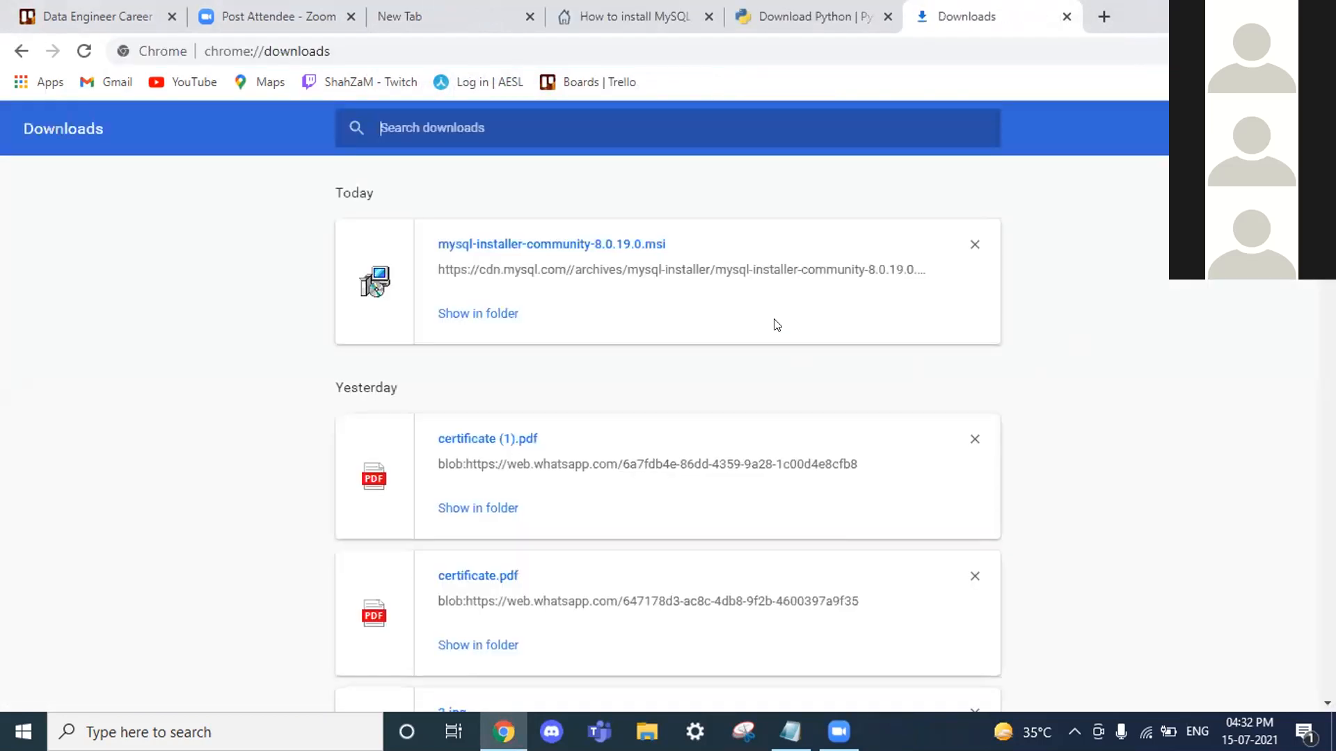
pyautogui.click(480, 317)
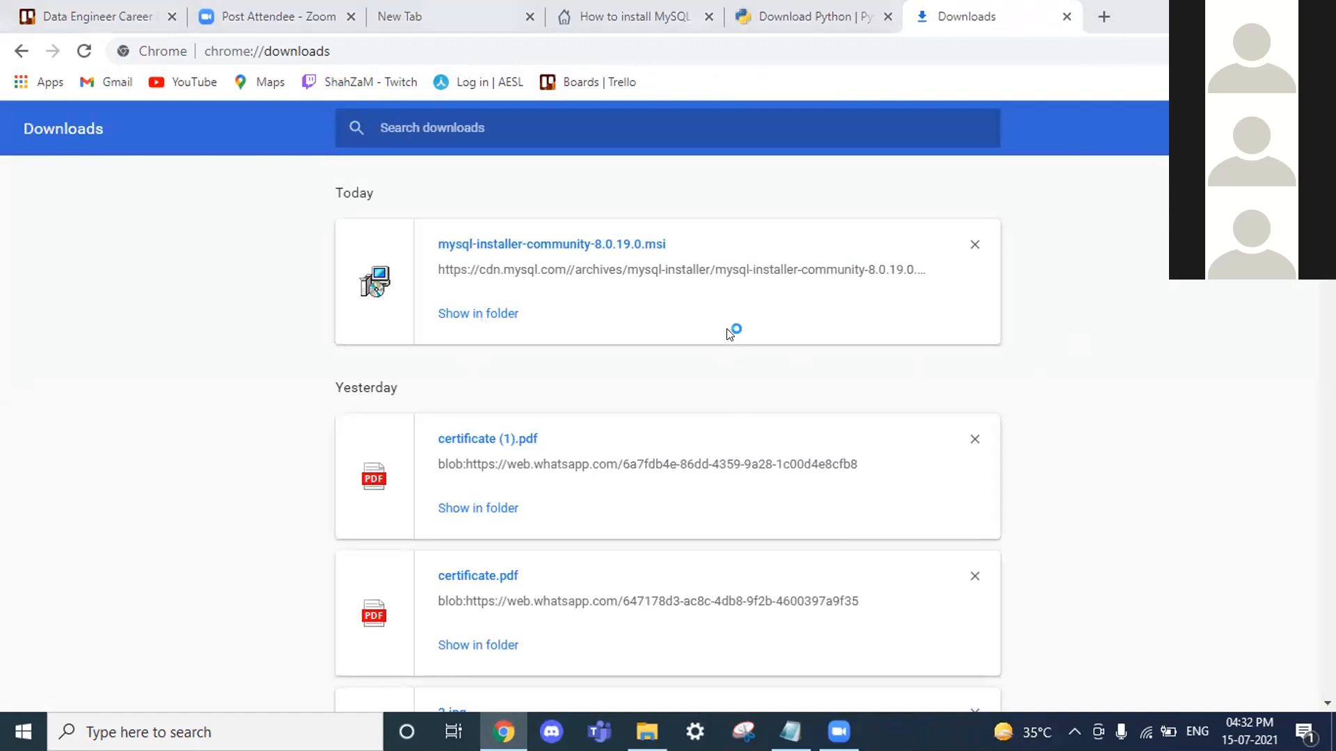
pyautogui.doubleClick(599, 249)
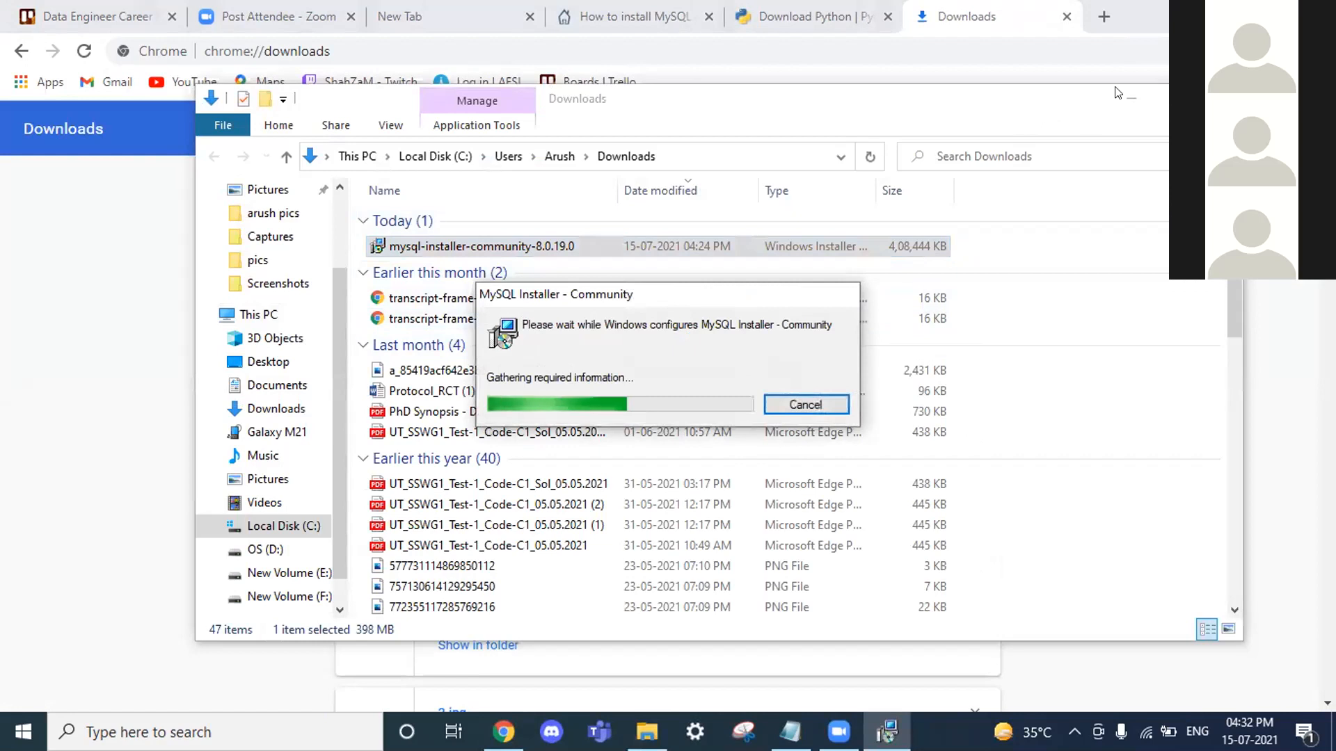
pyautogui.click(811, 16)
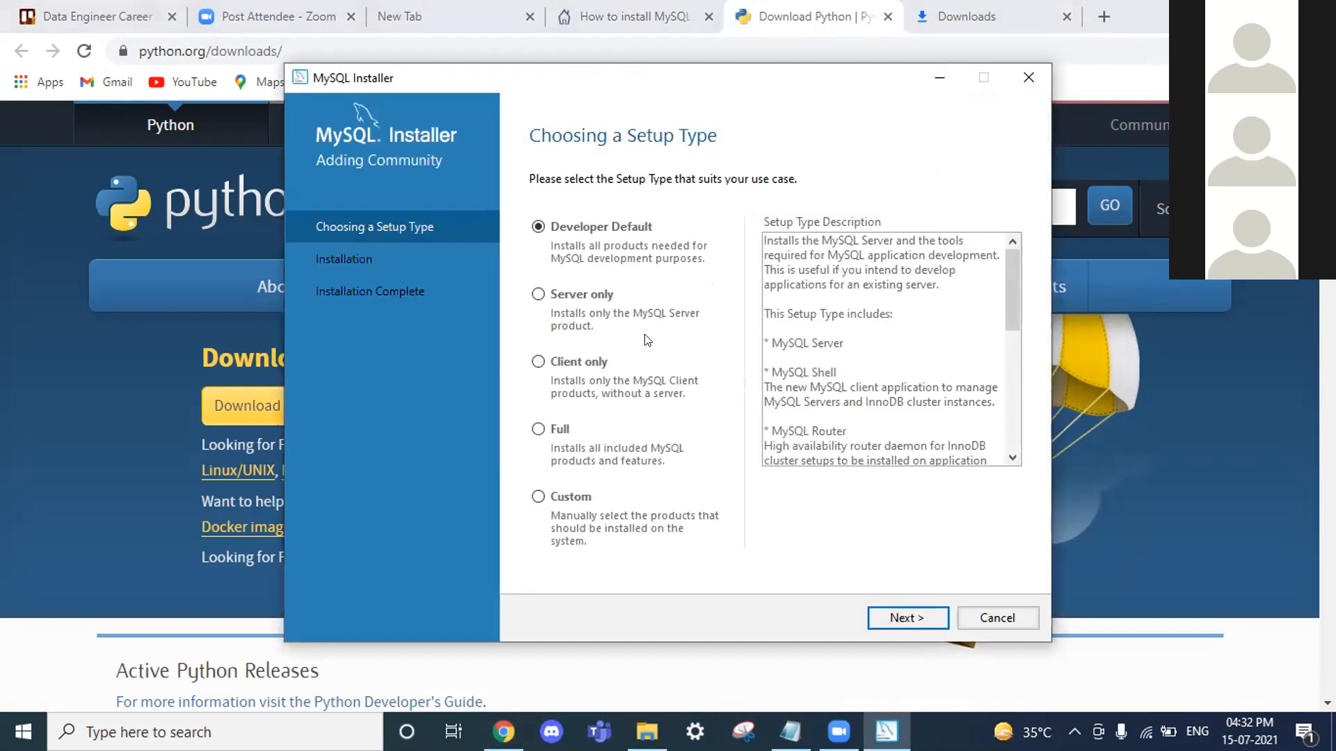
# Step: Select the Full setup type and inspect the MySQL for Visual Studio requirement details
pyautogui.click(538, 430)
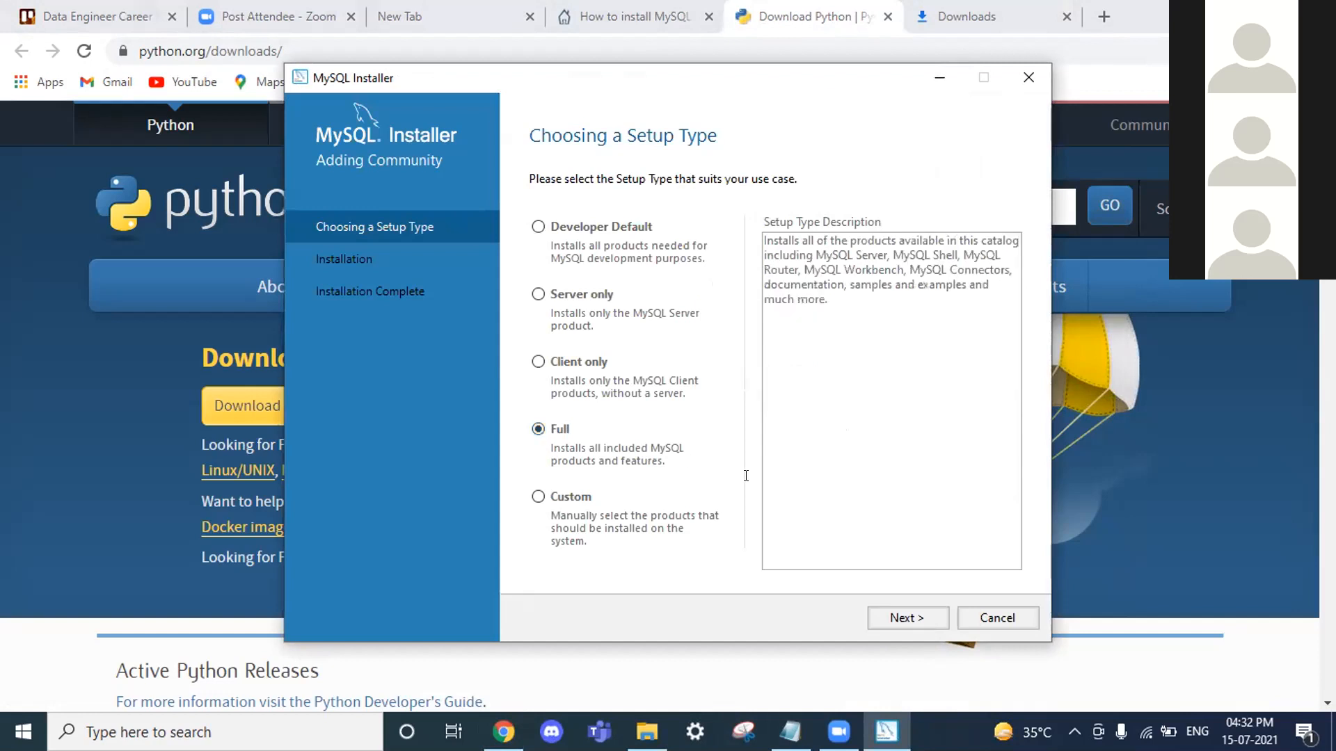
pyautogui.click(932, 612)
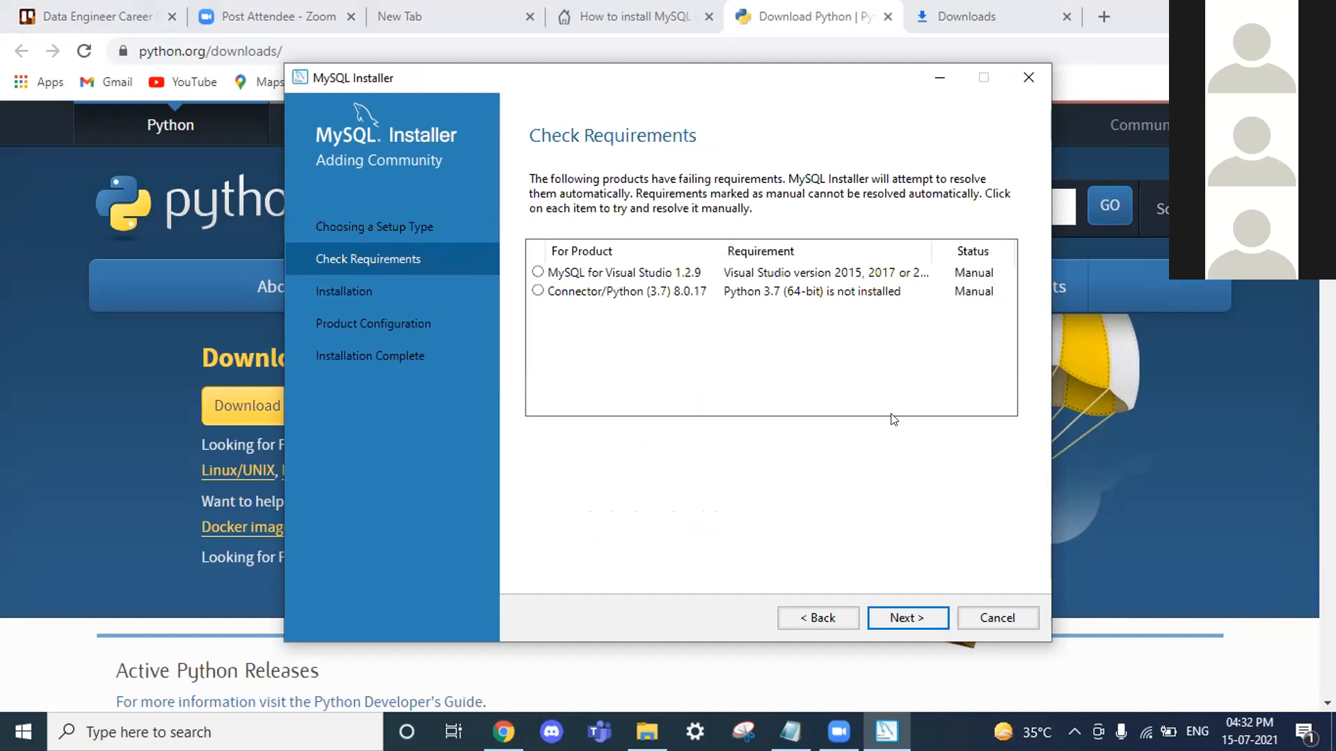
pyautogui.click(644, 273)
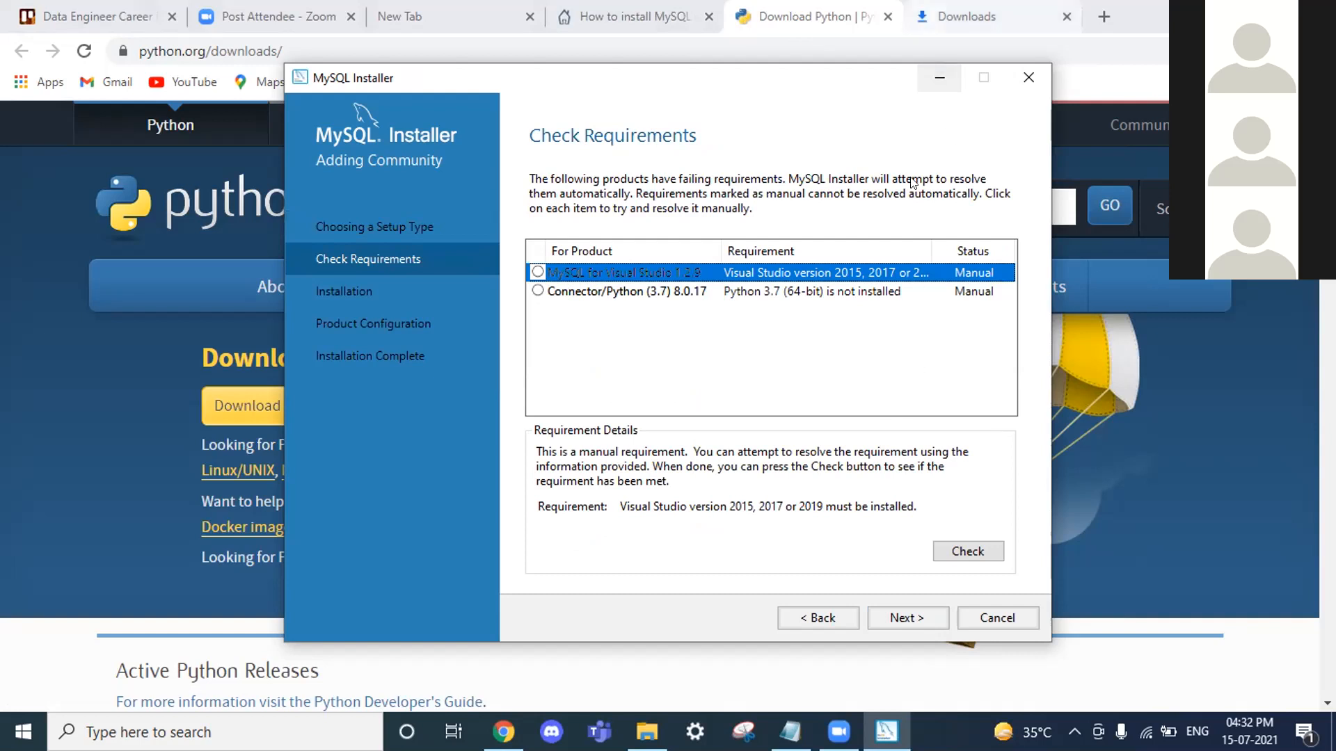
# Step: Compare the requirements with the SQLShack article screenshot, then proceed past Check Requirements
pyautogui.click(649, 6)
pyautogui.click(633, 16)
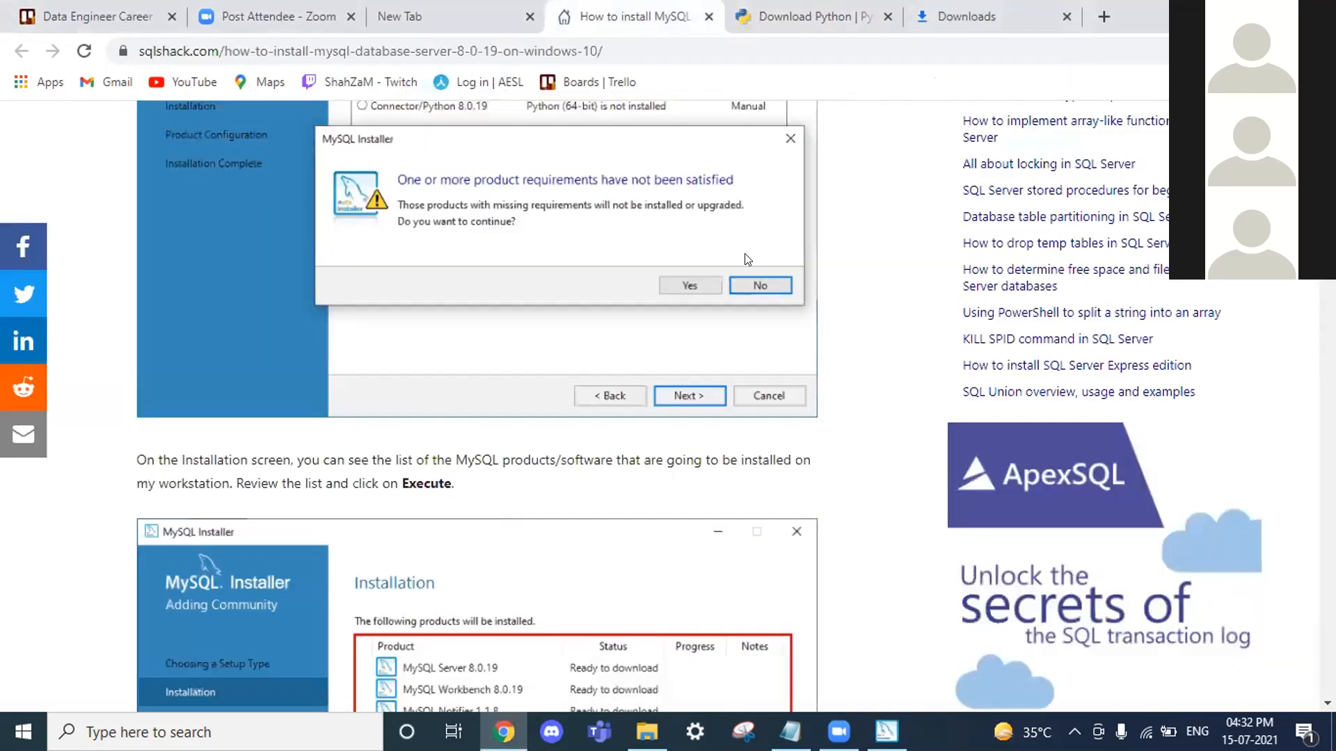
pyautogui.scroll(-5, 644, 300)
pyautogui.scroll(3, 647, 303)
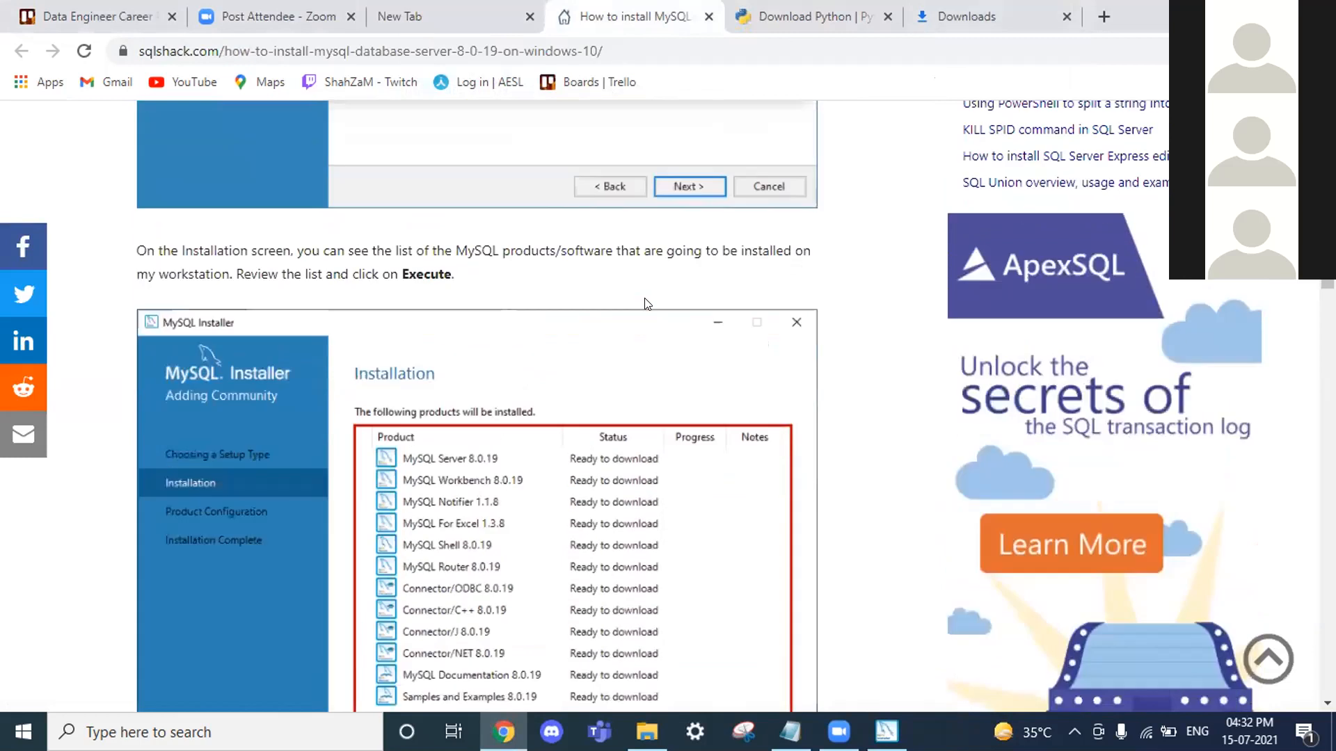
pyautogui.scroll(-3, 647, 303)
pyautogui.click(885, 732)
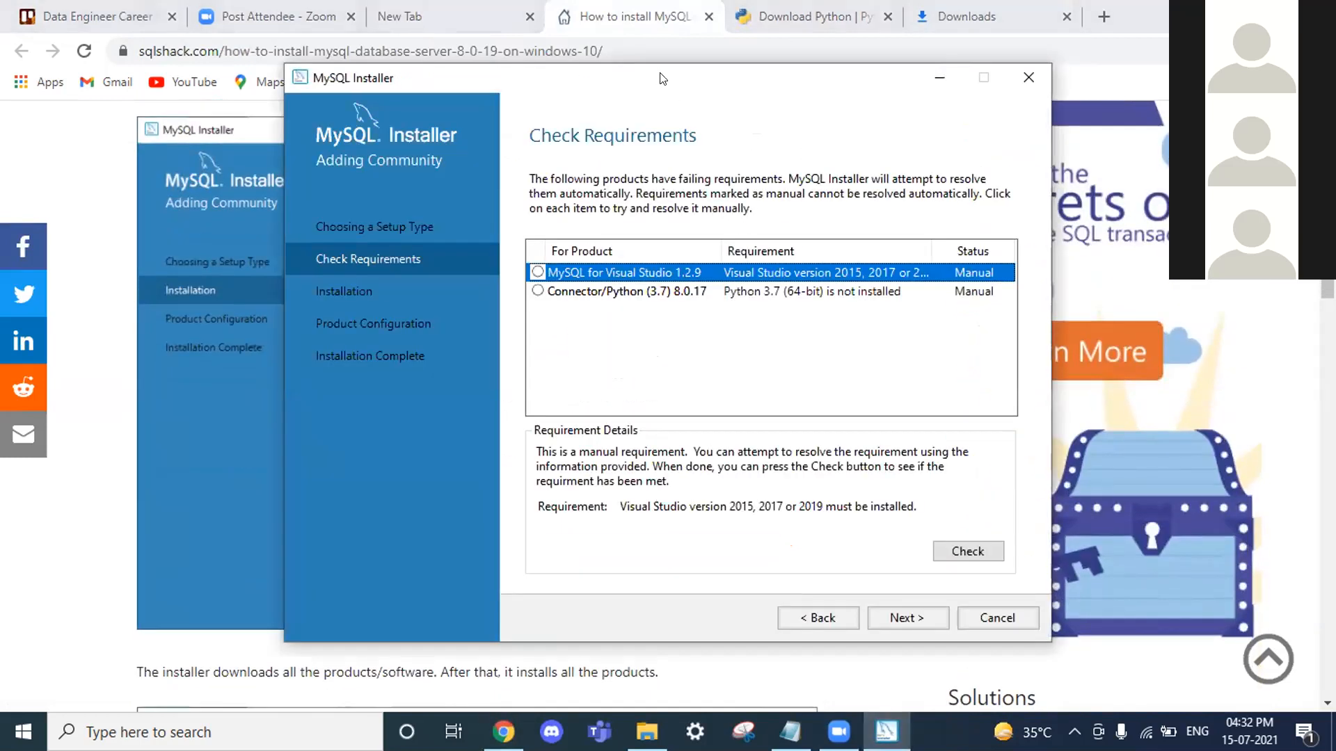
pyautogui.moveTo(791, 84); pyautogui.dragTo(924, 86)
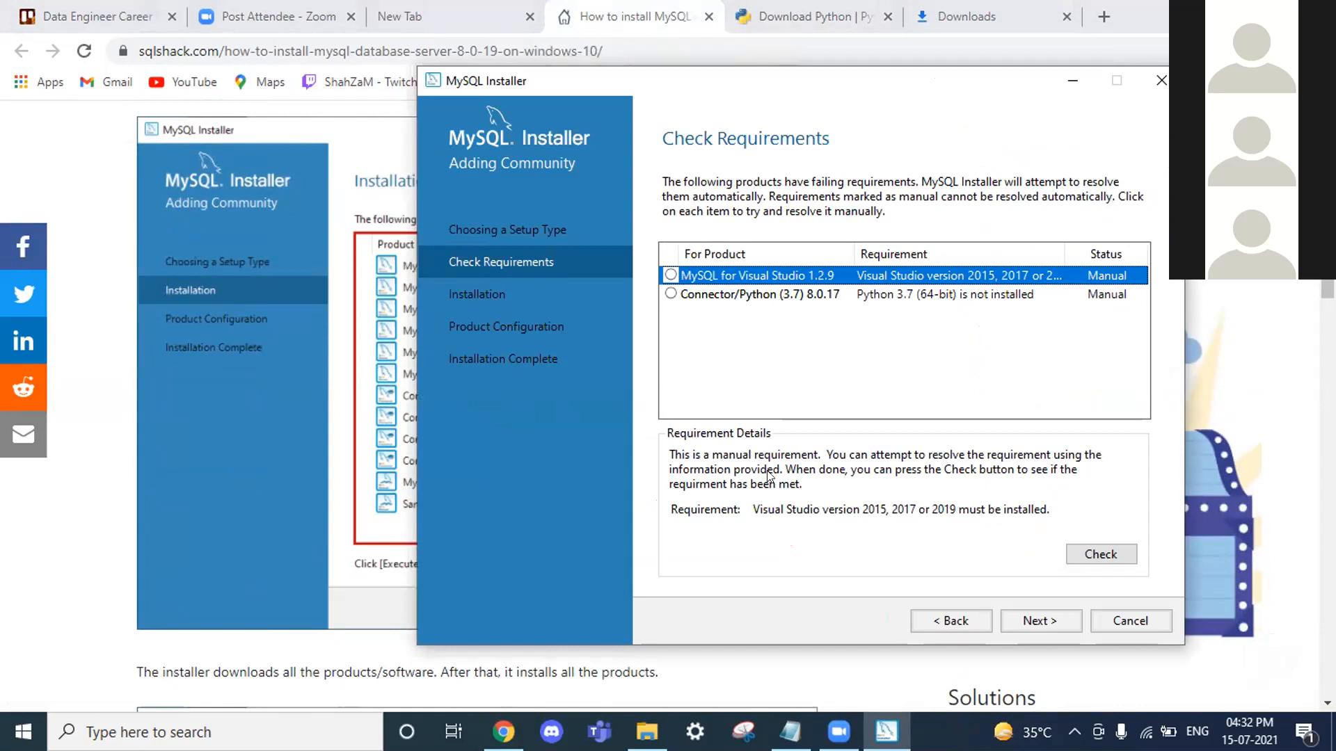
pyautogui.click(1042, 634)
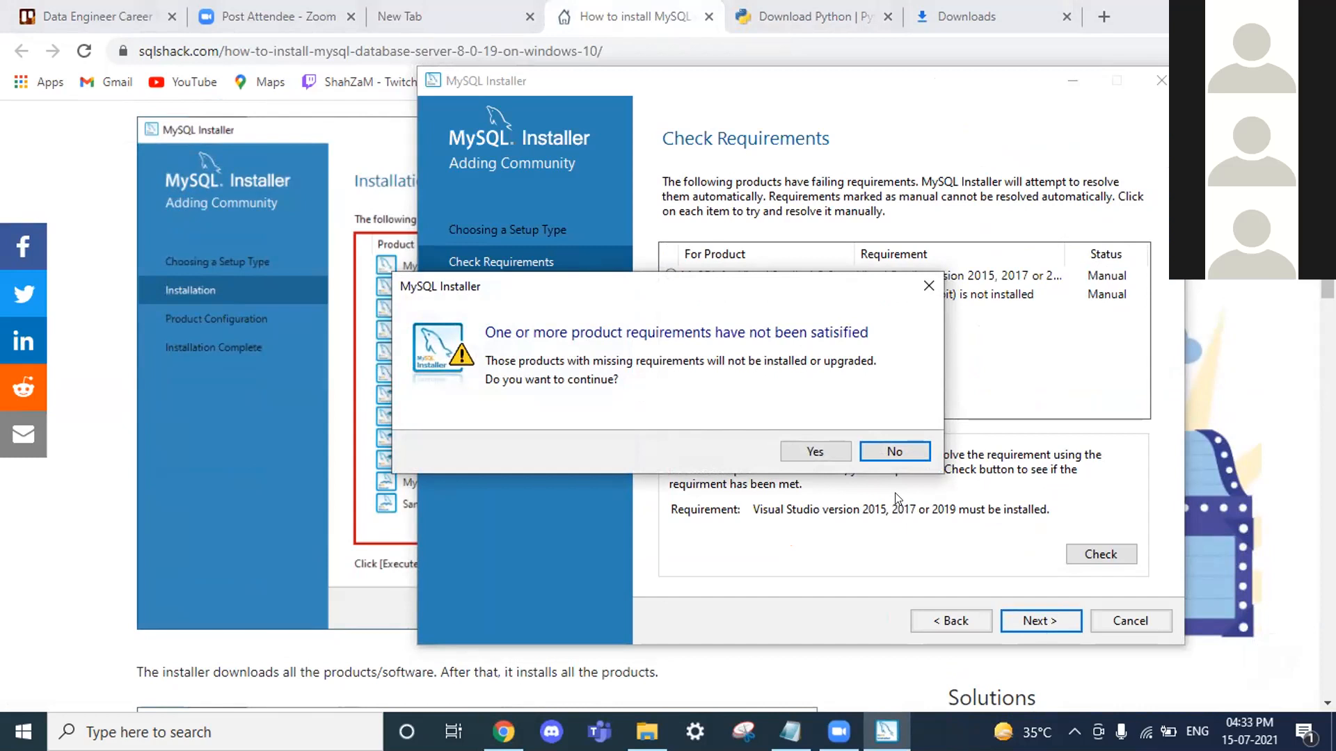
# Step: Accept continuing without the unmet products and execute the installation of the listed products
pyautogui.click(815, 452)
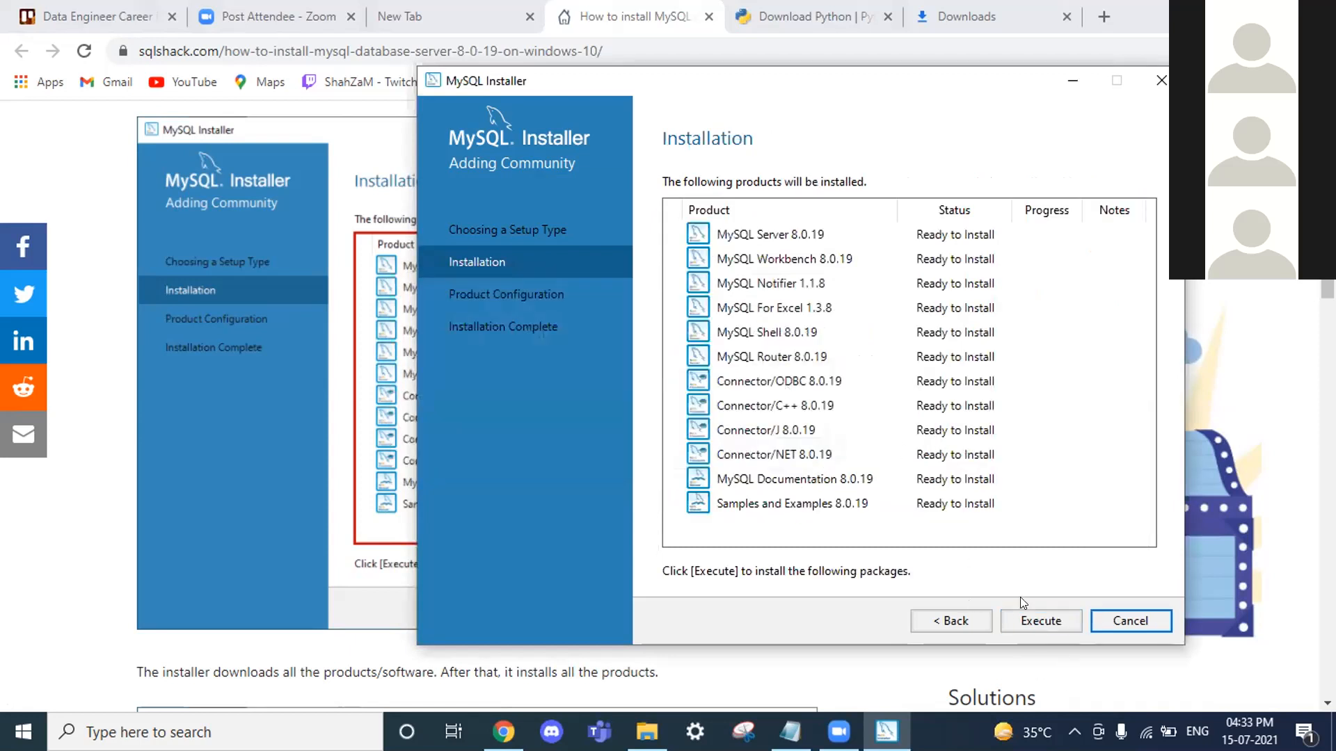
pyautogui.click(1051, 625)
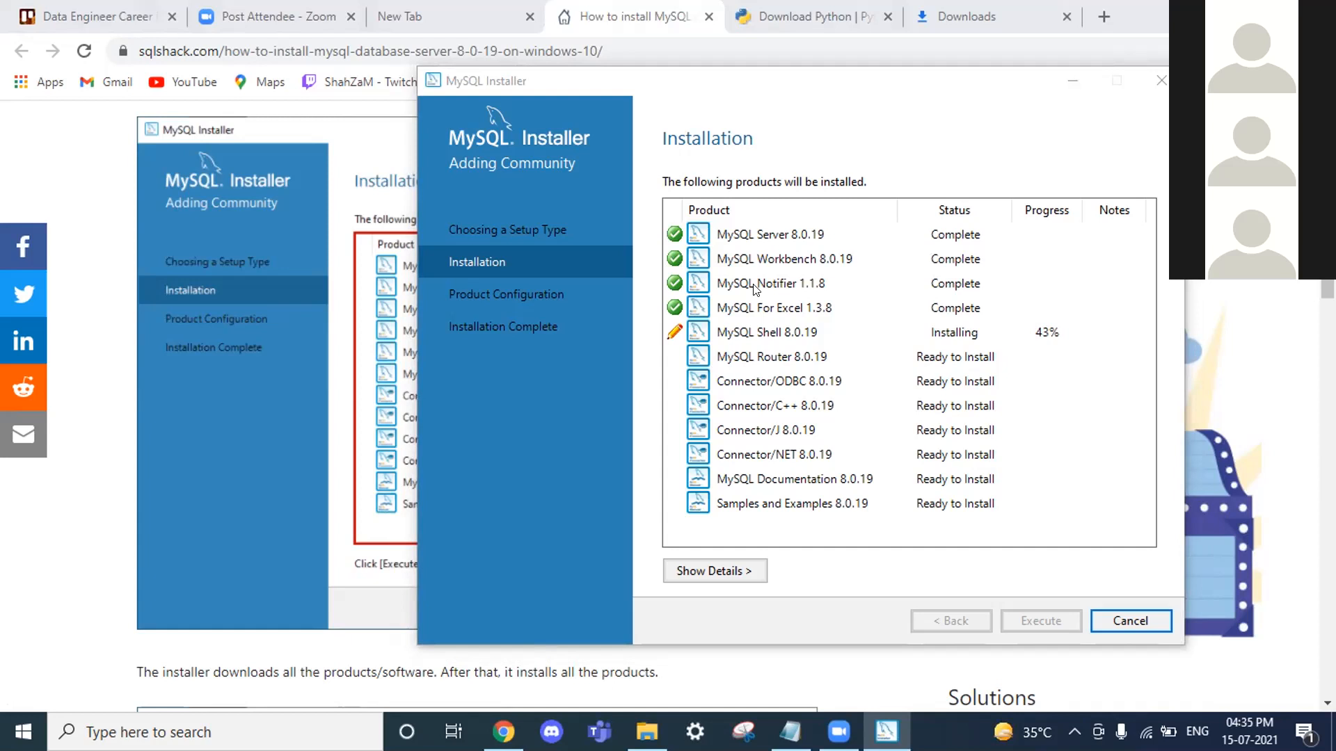
# Step: Select the MySQL Shell 8.0.19 row to watch its install progress
pyautogui.click(714, 339)
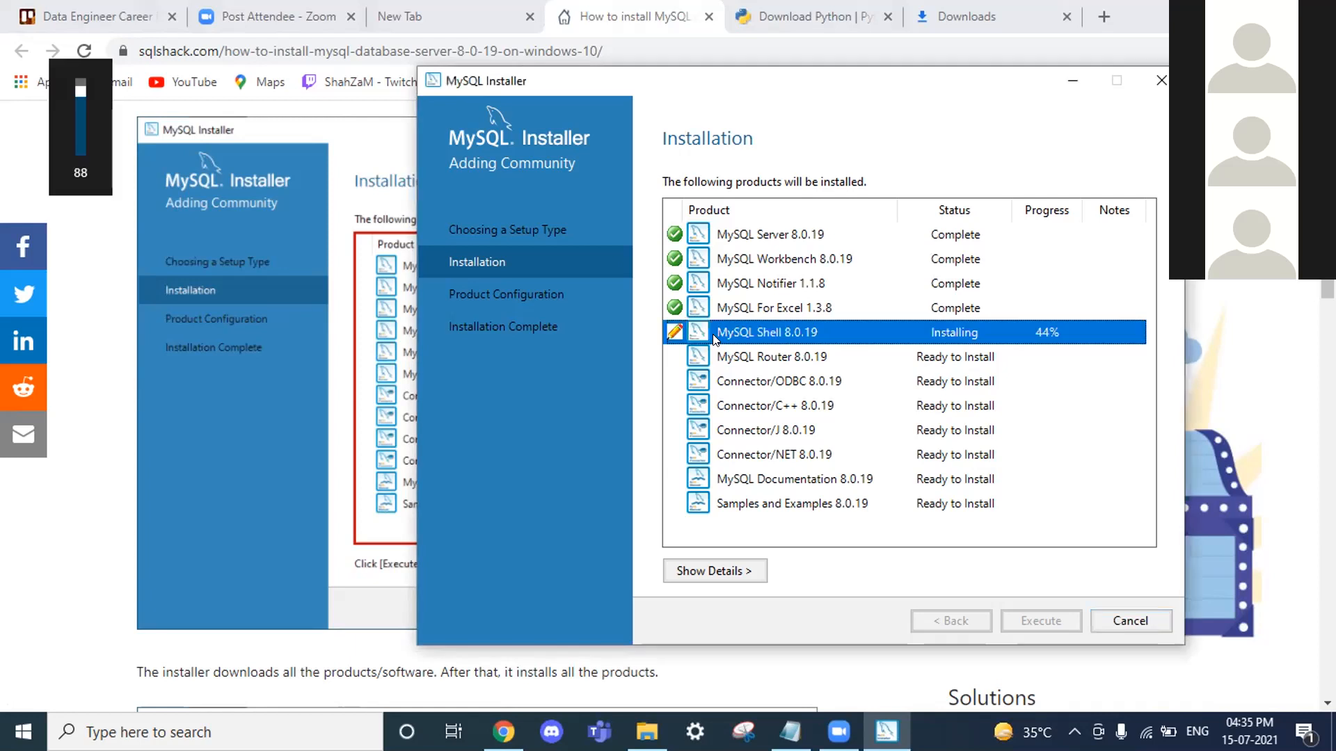
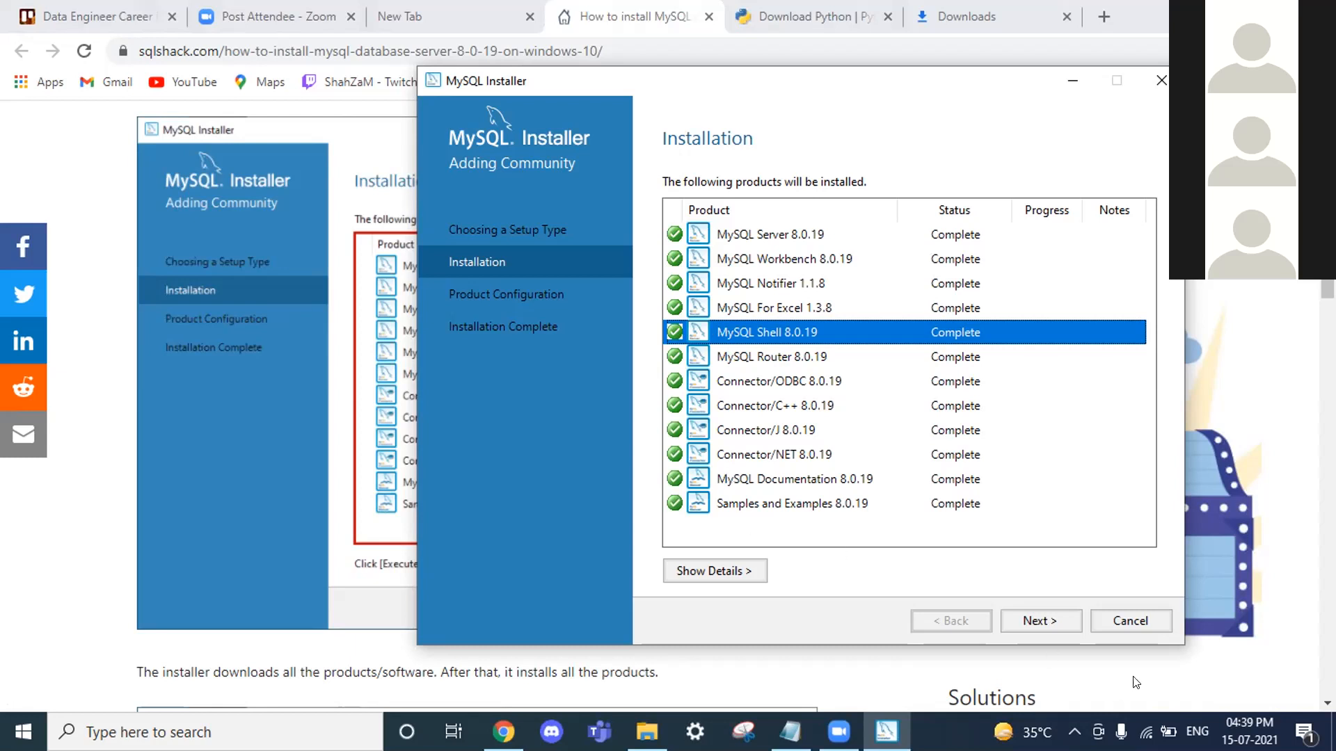
# Step: Begin configuring MySQL Server 8.0.19 as a Standalone MySQL Server / Classic MySQL Replication setup
pyautogui.click(1036, 619)
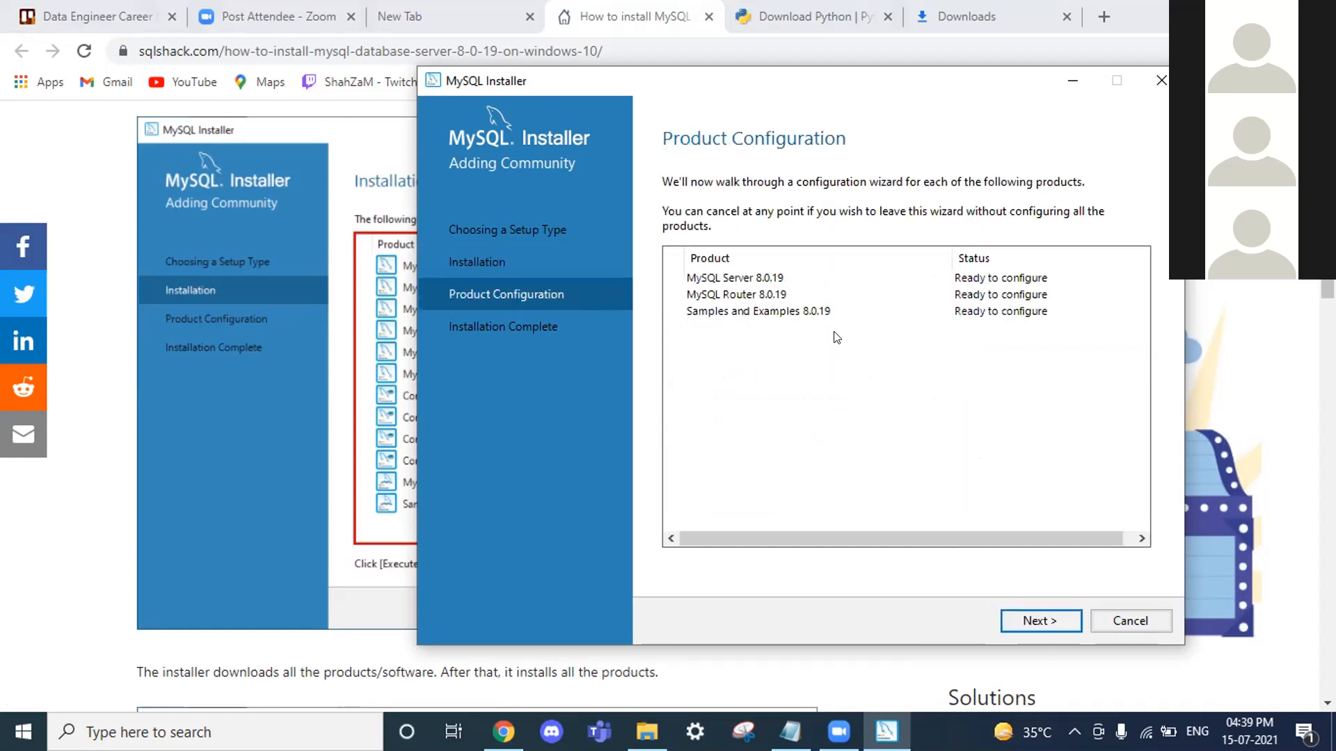
pyautogui.click(1034, 634)
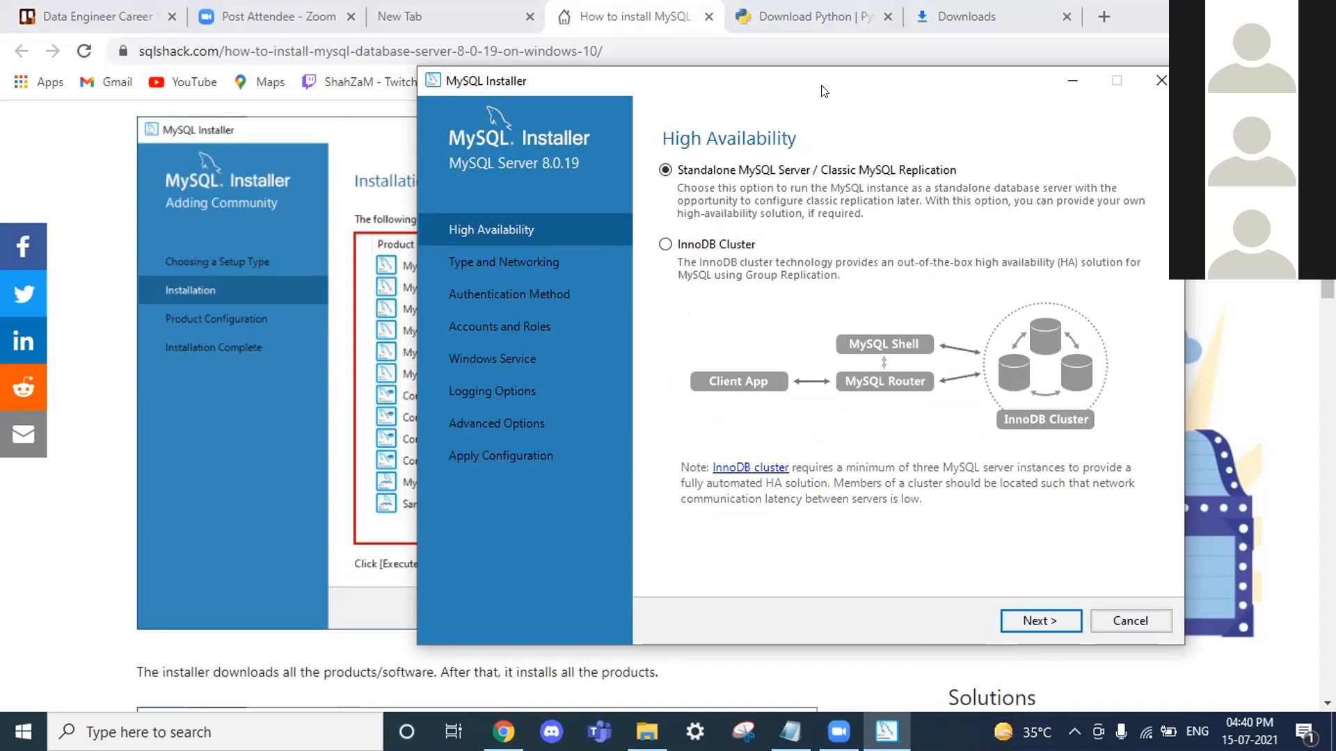
pyautogui.click(836, 163)
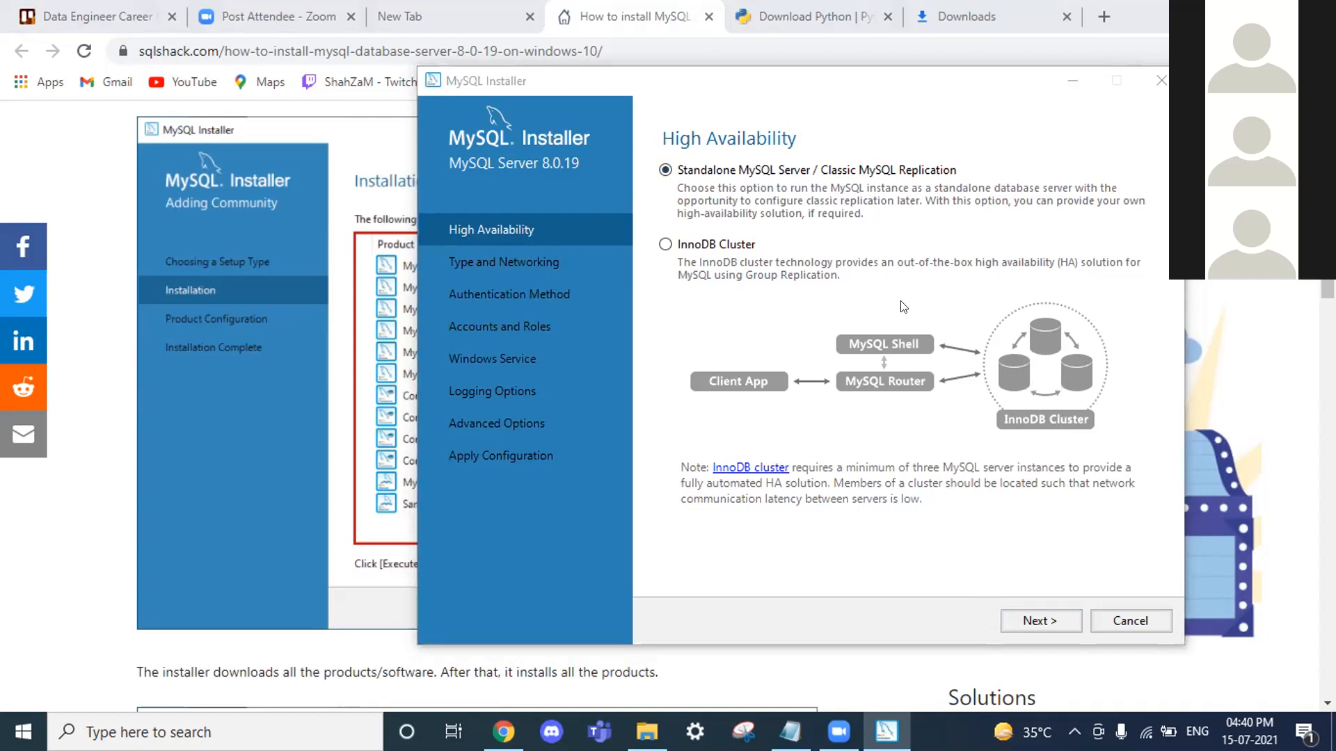
pyautogui.click(789, 164)
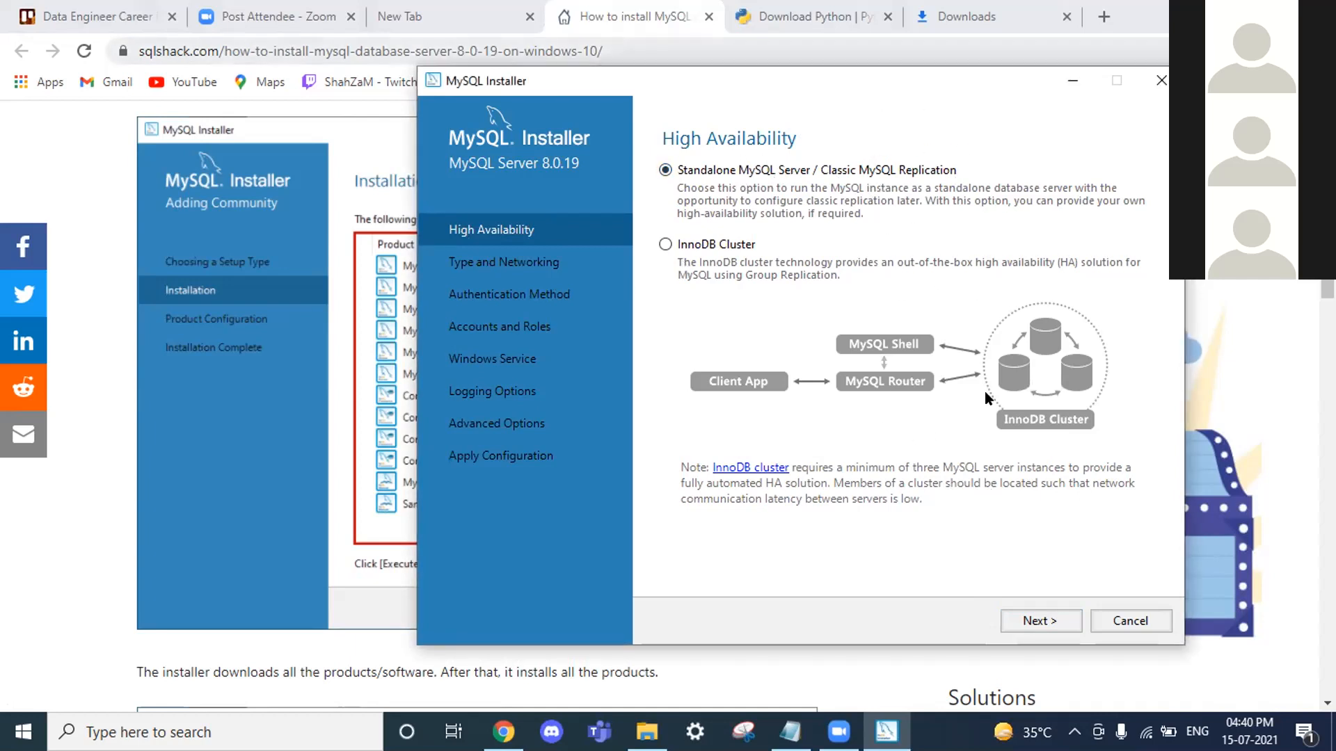
pyautogui.click(1043, 622)
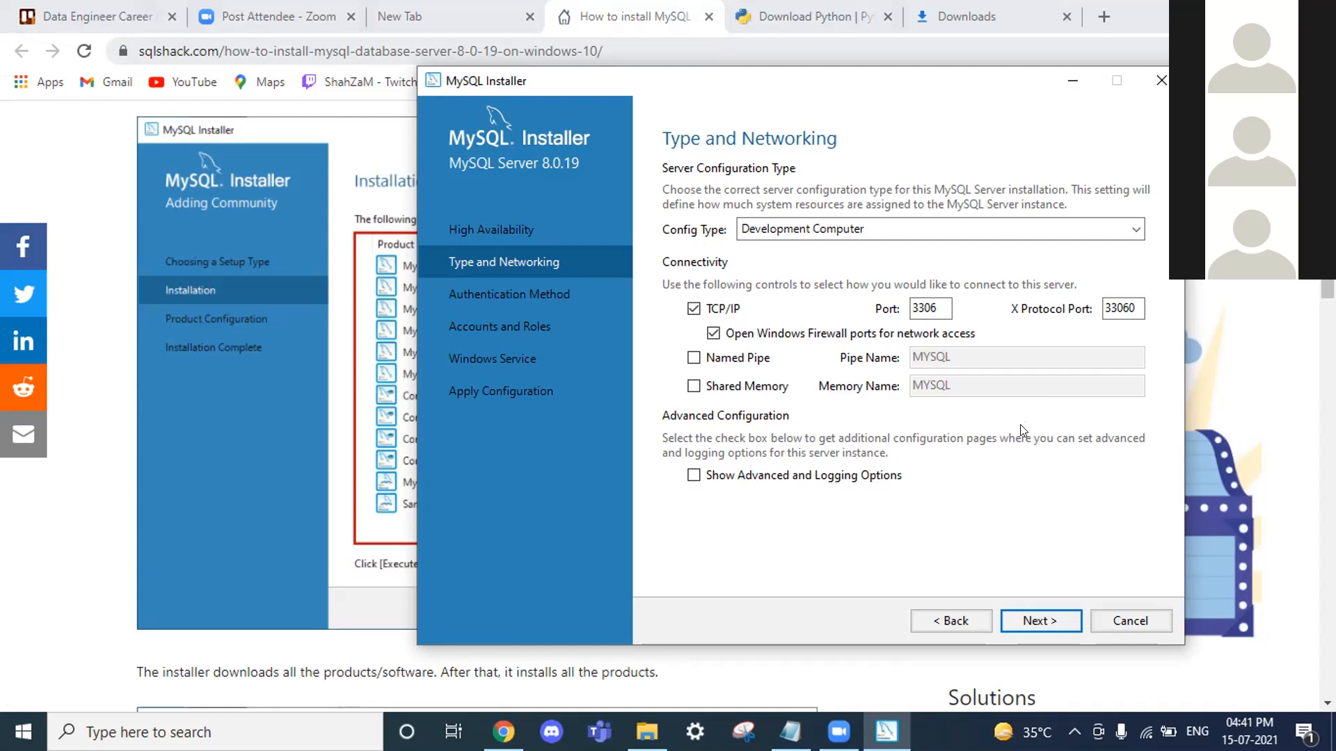
# Step: Accept Development Computer networking on TCP/IP port 3306 and keep Use Strong Password Encryption
pyautogui.click(1038, 619)
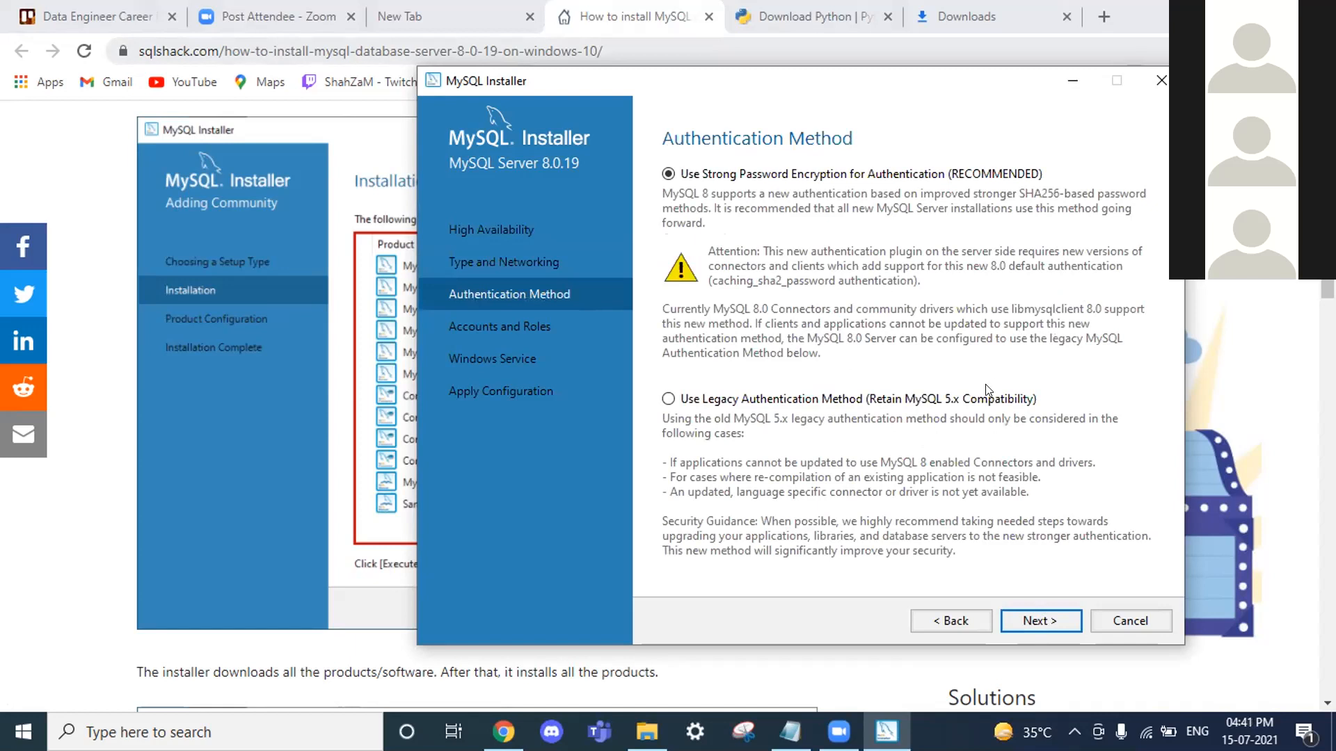
pyautogui.click(1057, 626)
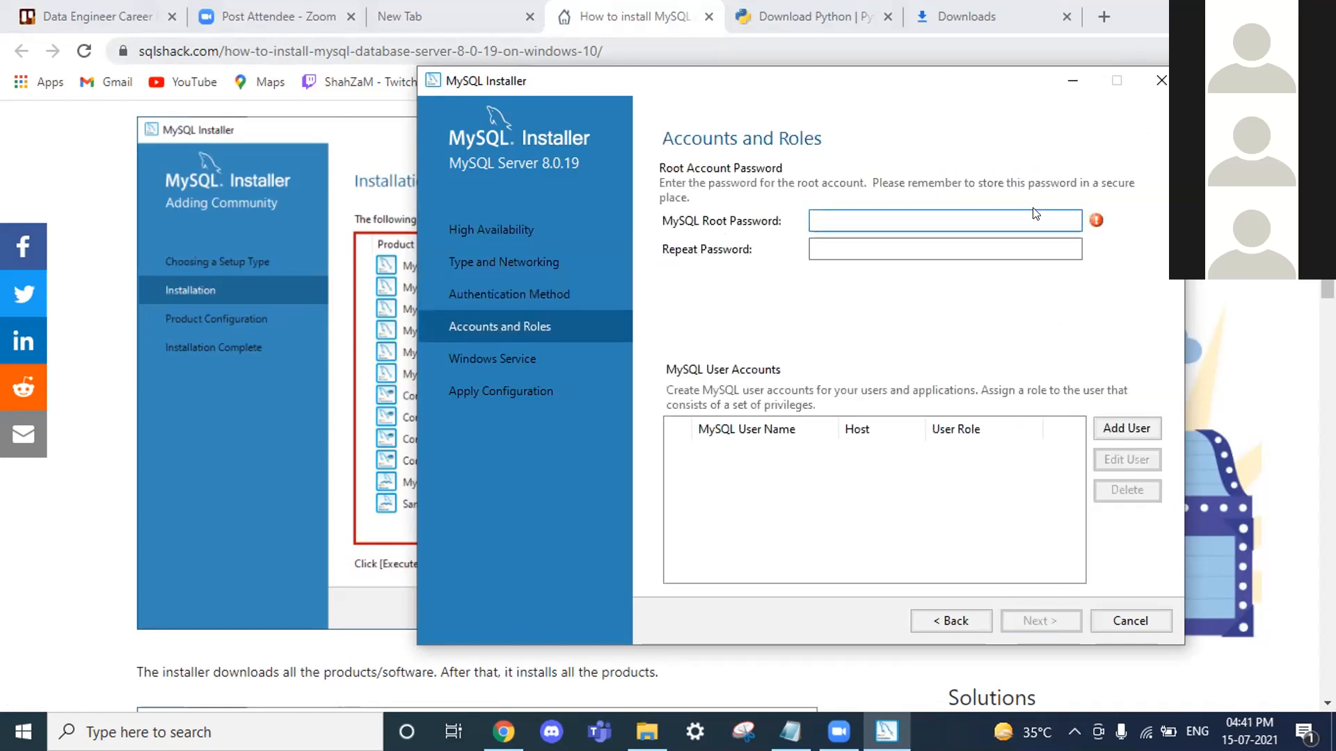
# Step: Enter the MySQL root password and confirm it in Repeat Password
pyautogui.write('root1')
pyautogui.press('BackSpace')
pyautogui.press('BackSpace')
pyautogui.press('BackSpace')
pyautogui.press('BackSpace')
pyautogui.press('BackSpace')
pyautogui.write('•••••••••')
pyautogui.press('Tab')
pyautogui.write('•••••••••')
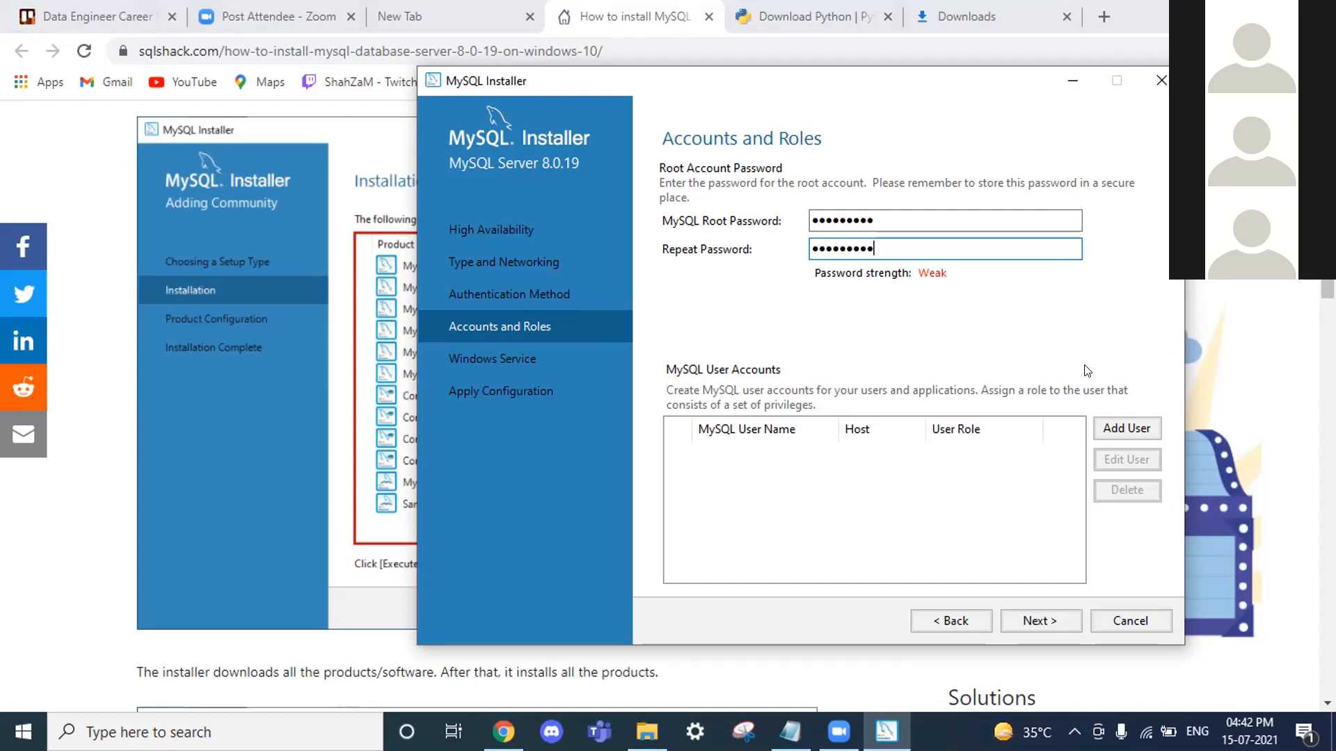
pyautogui.click(1116, 438)
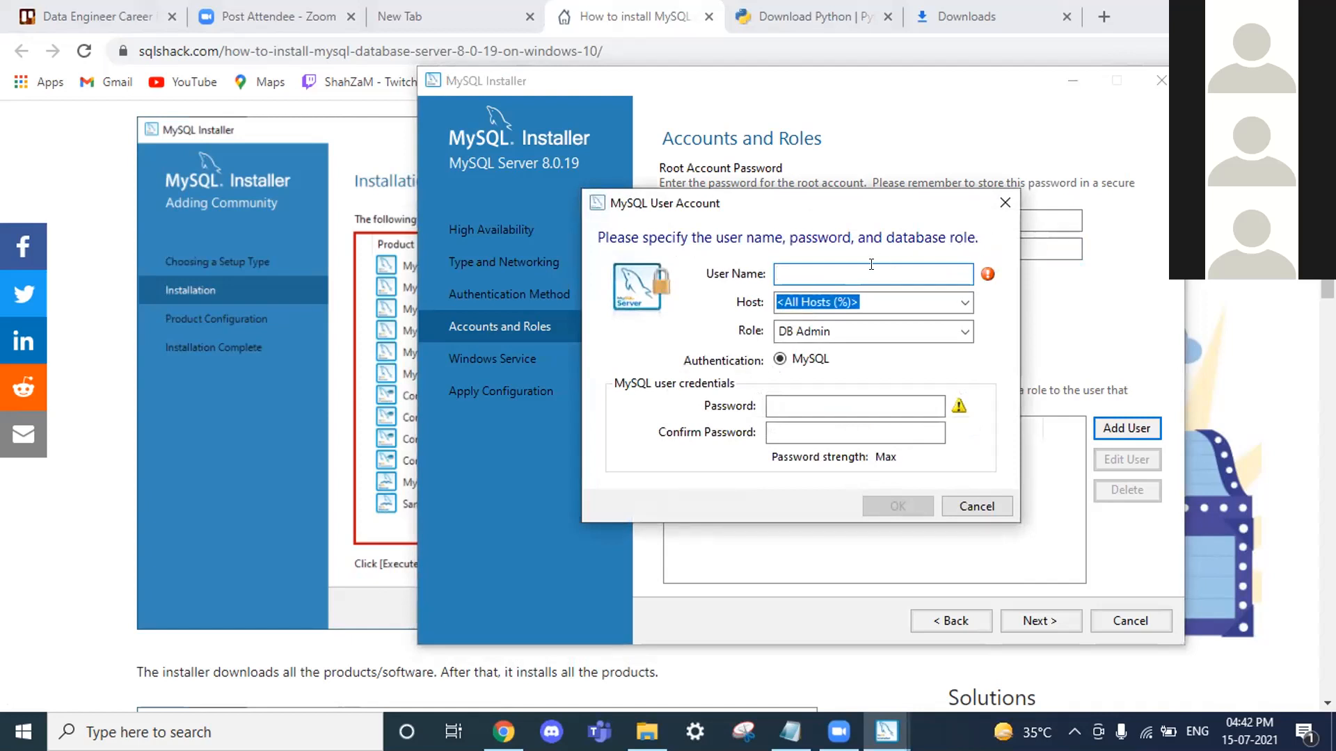
# Step: Add a password-protected DB Admin user account for All Hosts (%)
pyautogui.write('Arush')
pyautogui.click(815, 418)
pyautogui.write('•••')
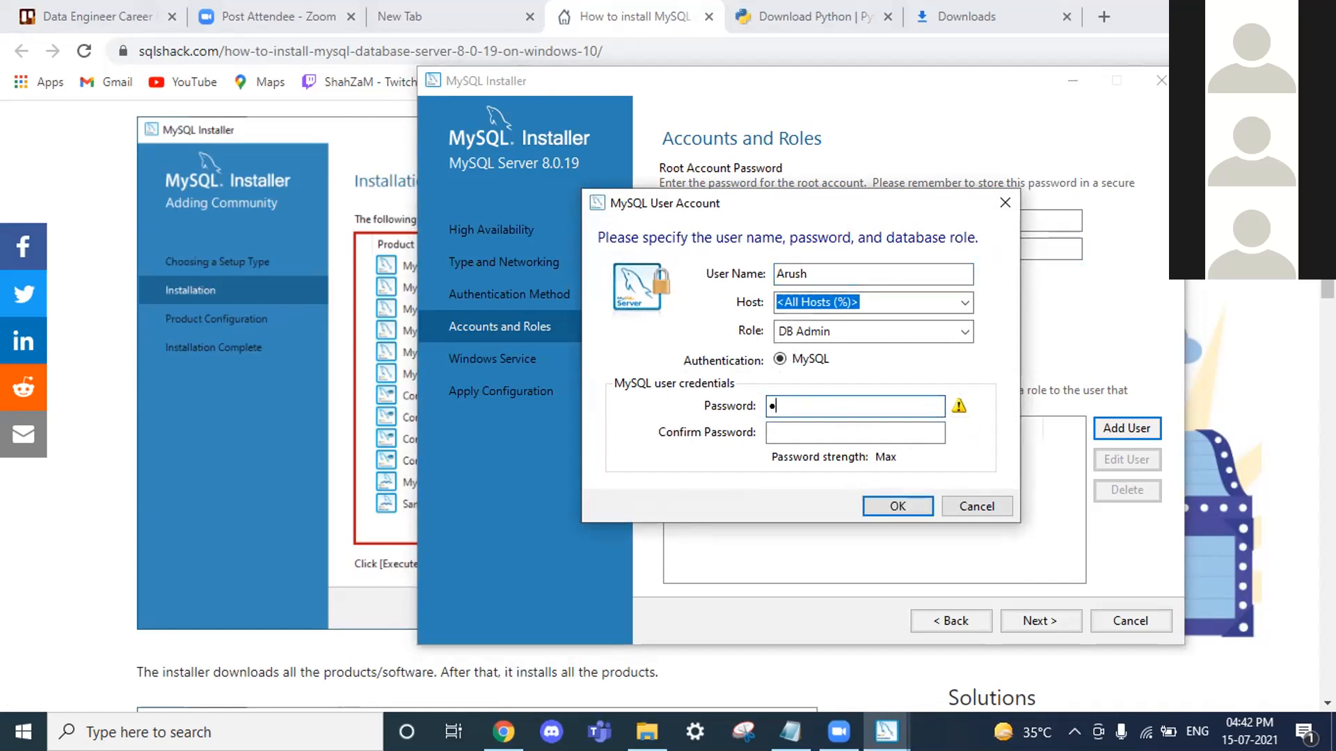
pyautogui.write('••••••')
pyautogui.press('Tab')
pyautogui.write('••••••••')
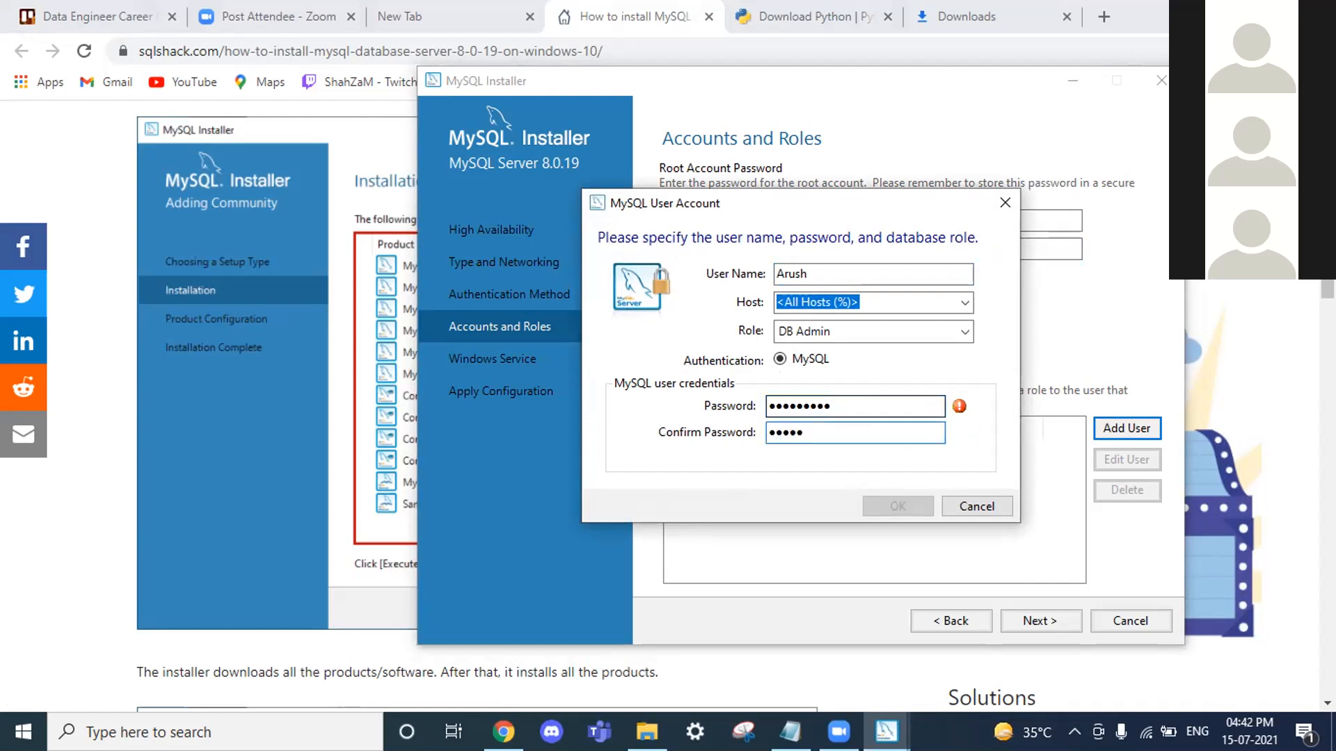
pyautogui.write('•')
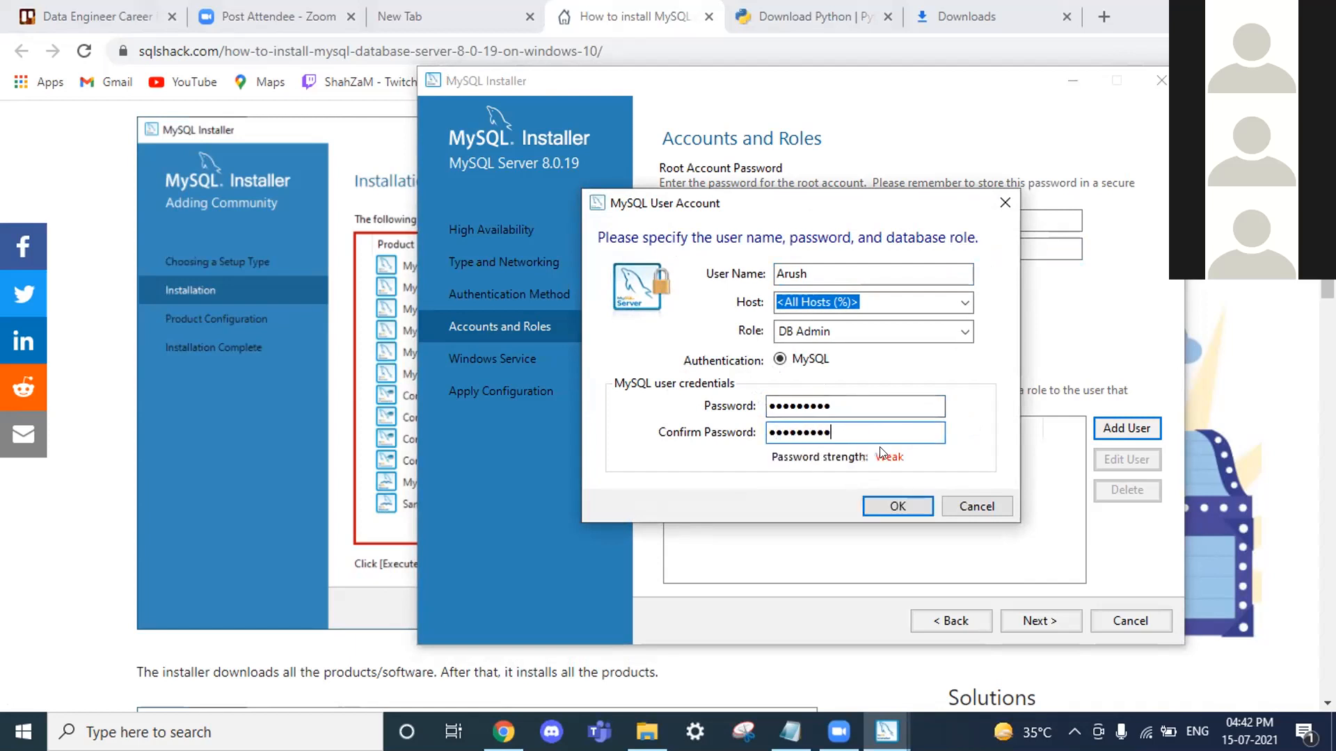
pyautogui.click(888, 508)
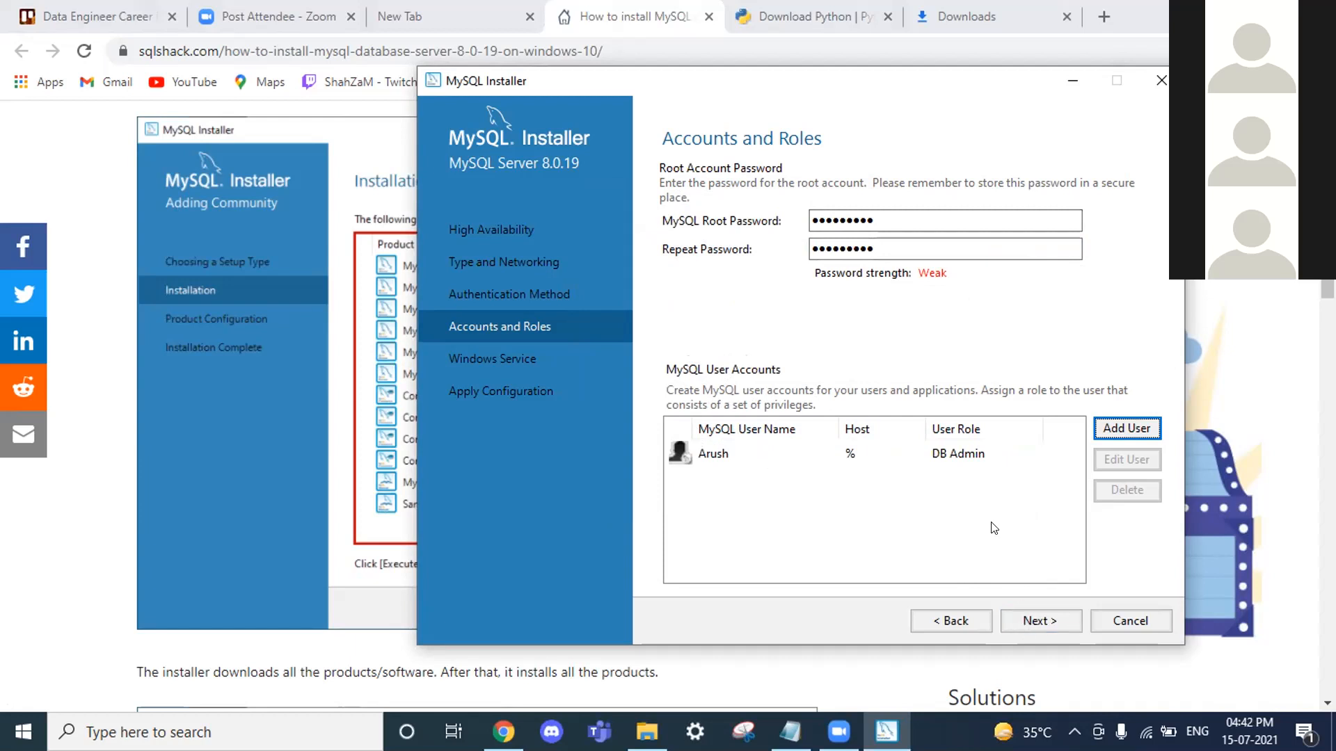
pyautogui.click(1037, 611)
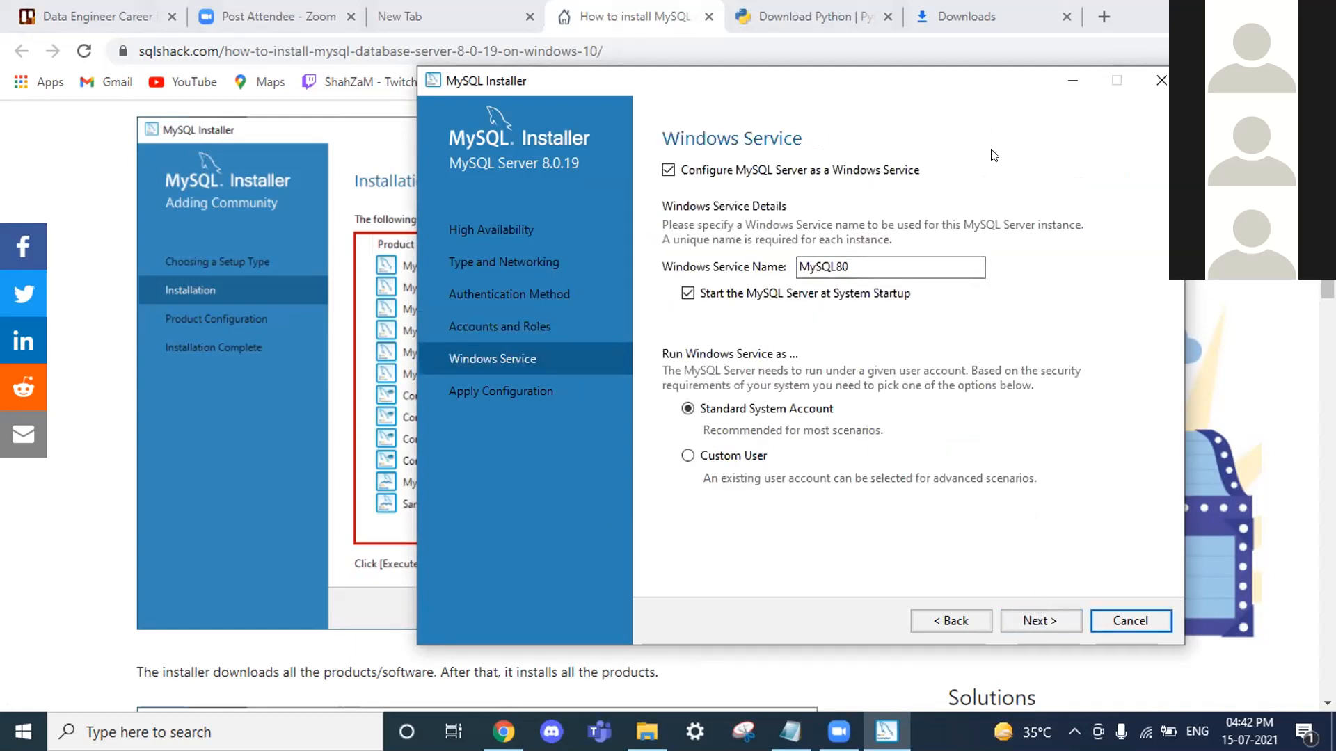
# Step: Keep the MySQL80 Windows service starting at system startup
pyautogui.click(1058, 618)
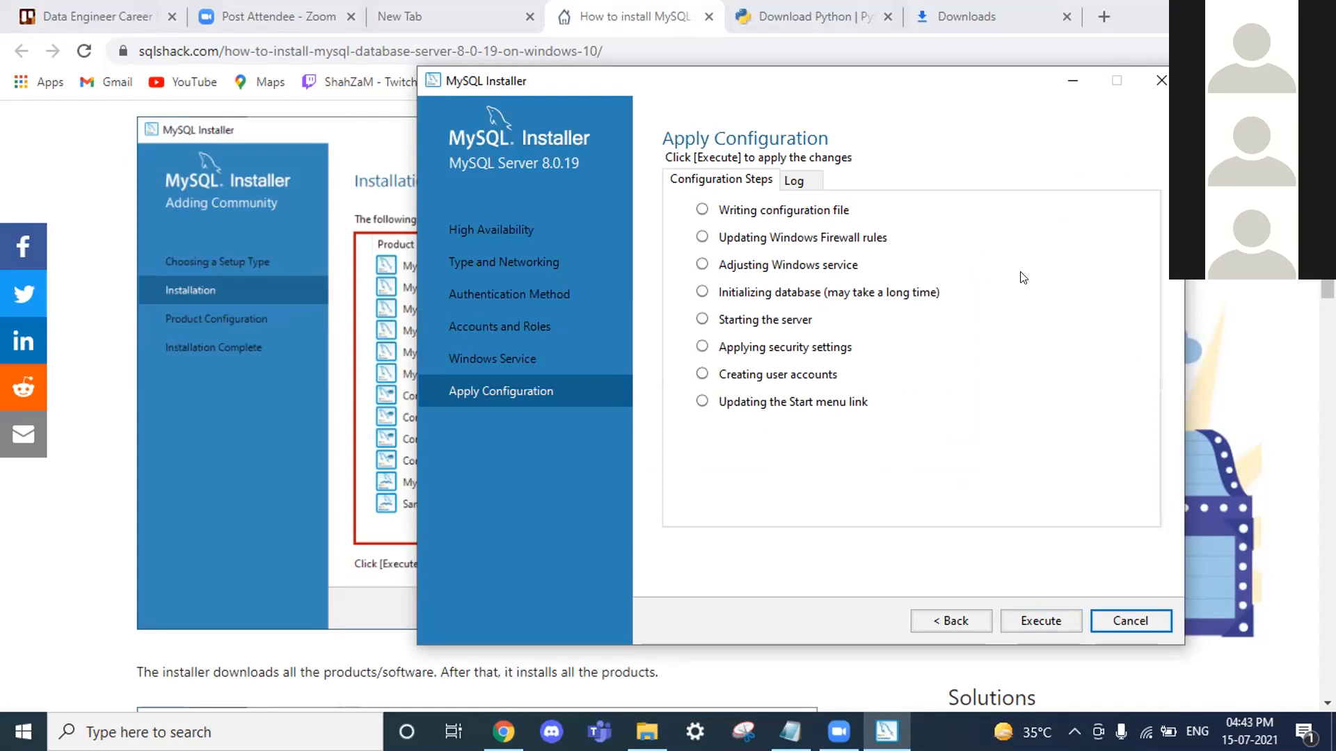
# Step: Execute all eight configuration steps until MySQL Server 8.0.19 shows Configuration complete
pyautogui.click(1020, 272)
pyautogui.click(1037, 628)
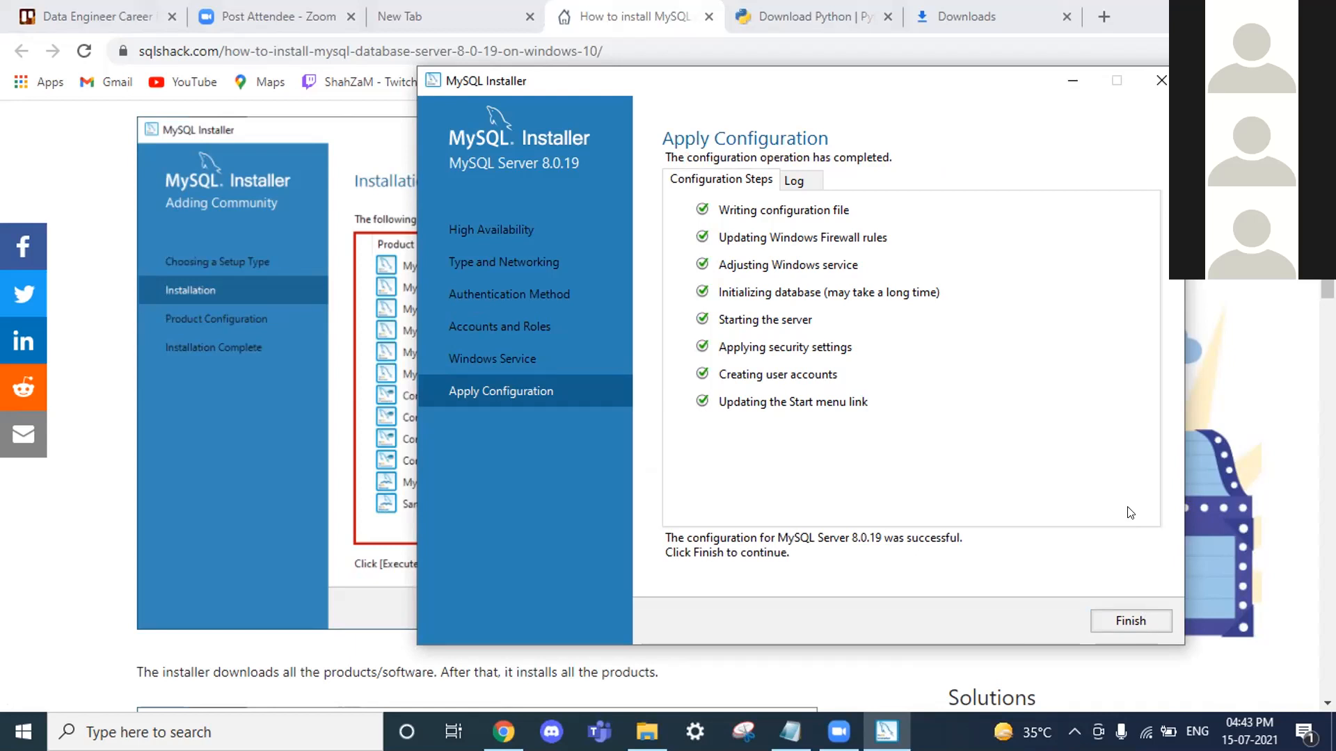
pyautogui.click(1160, 620)
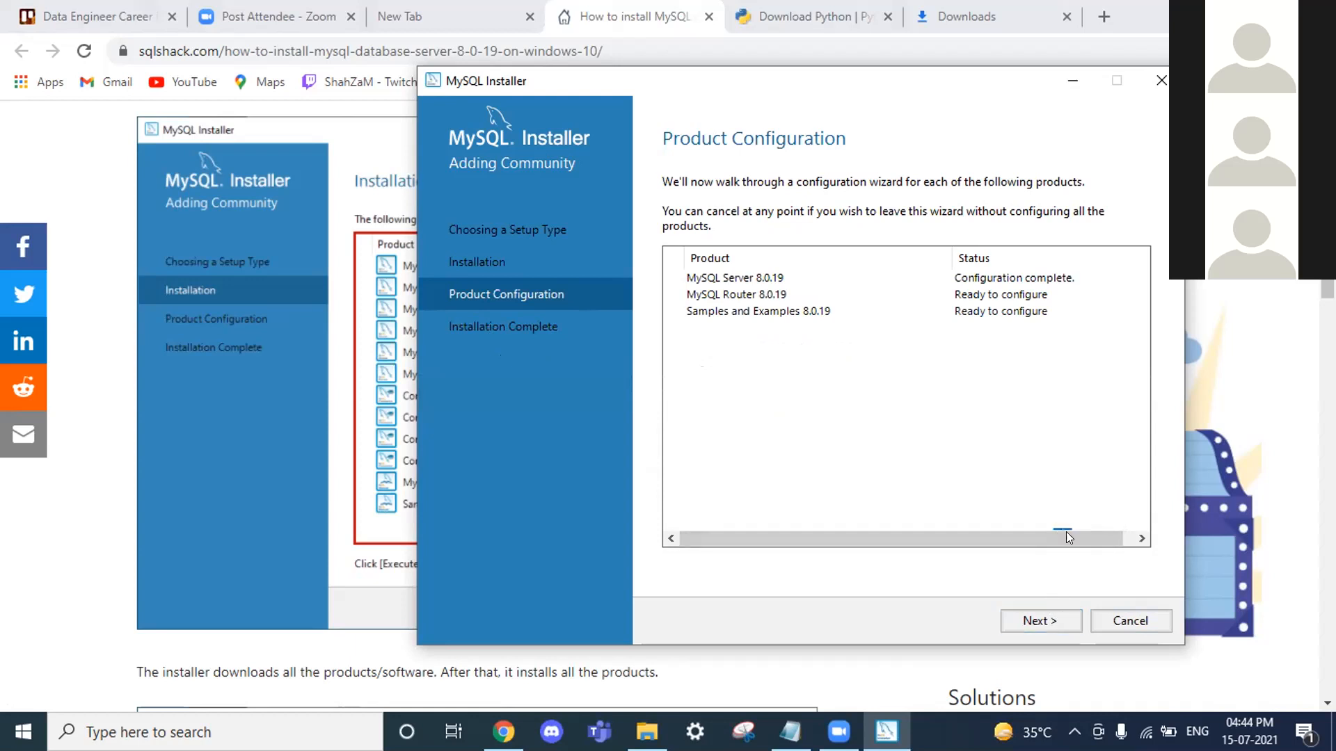
# Step: Continue from Product Configuration to the MySQL Router 8.0.19 configuration page
pyautogui.moveTo(1069, 539)
pyautogui.mouseDown()
pyautogui.moveTo(1101, 547)
pyautogui.moveTo(1080, 534)
pyautogui.mouseUp()
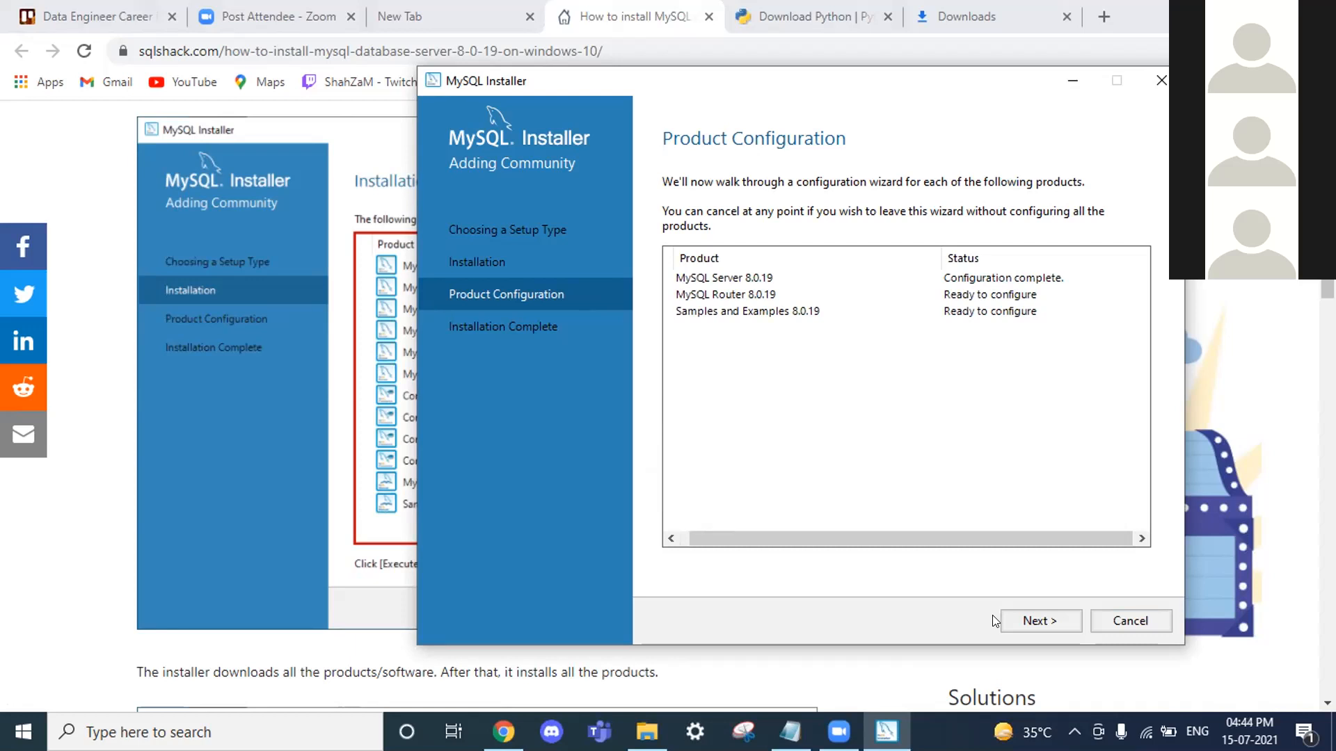
pyautogui.click(1025, 620)
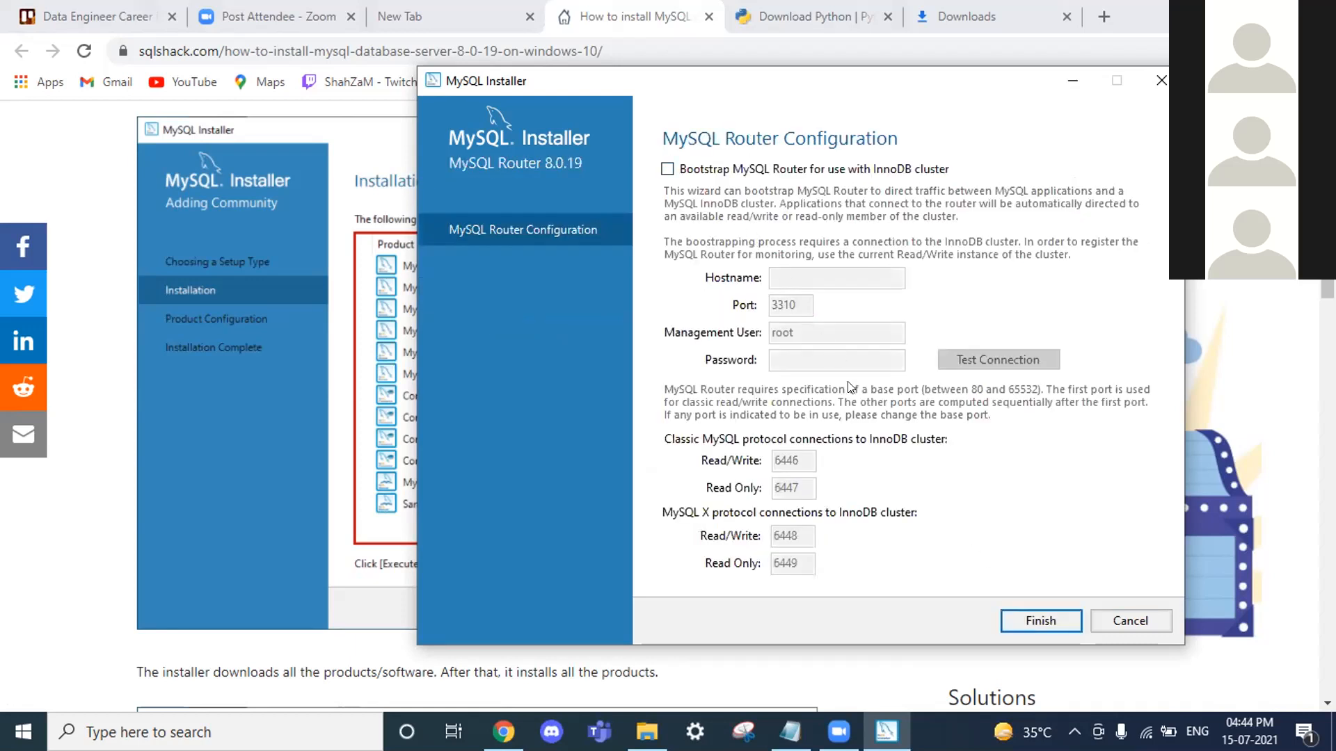